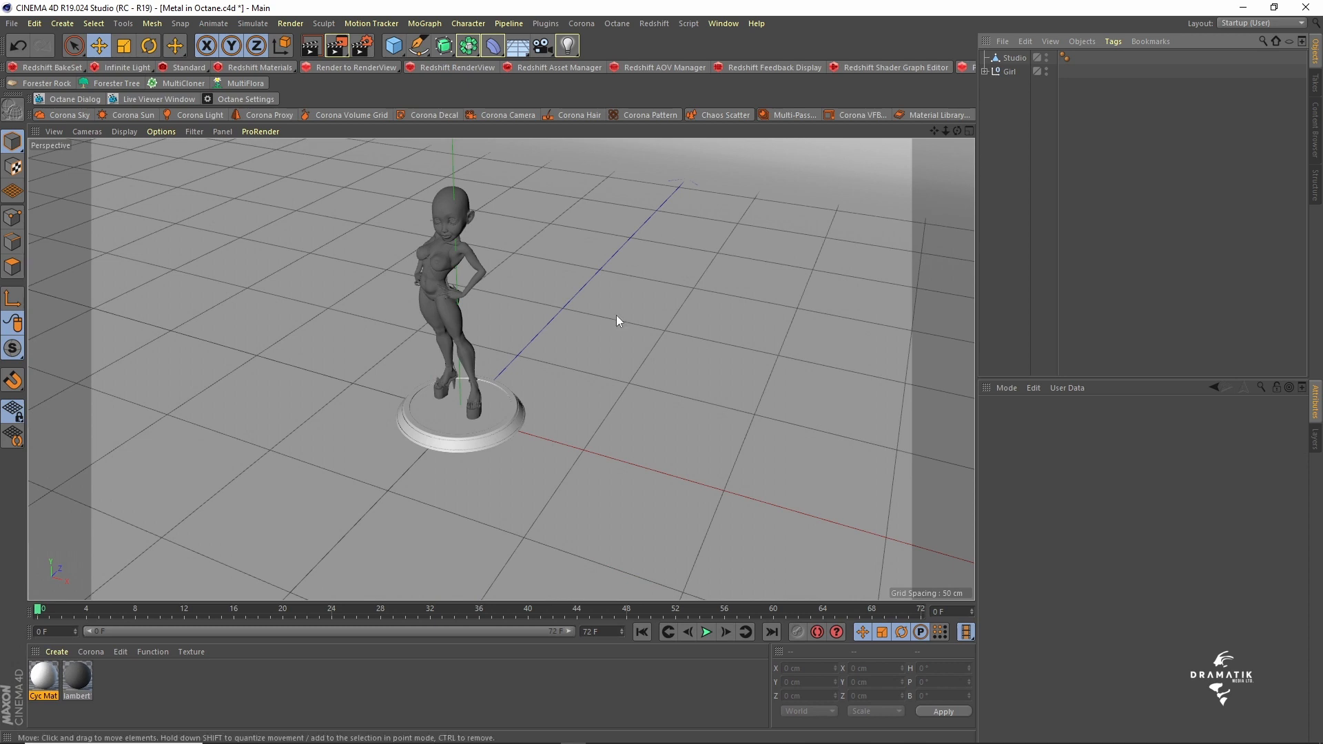
- Remove the lambert material tag from the Girl mesh inside the Girl group
{"action": "left_click_drag", "start_coordinate": [139, 686], "coordinate": [41, 679]}
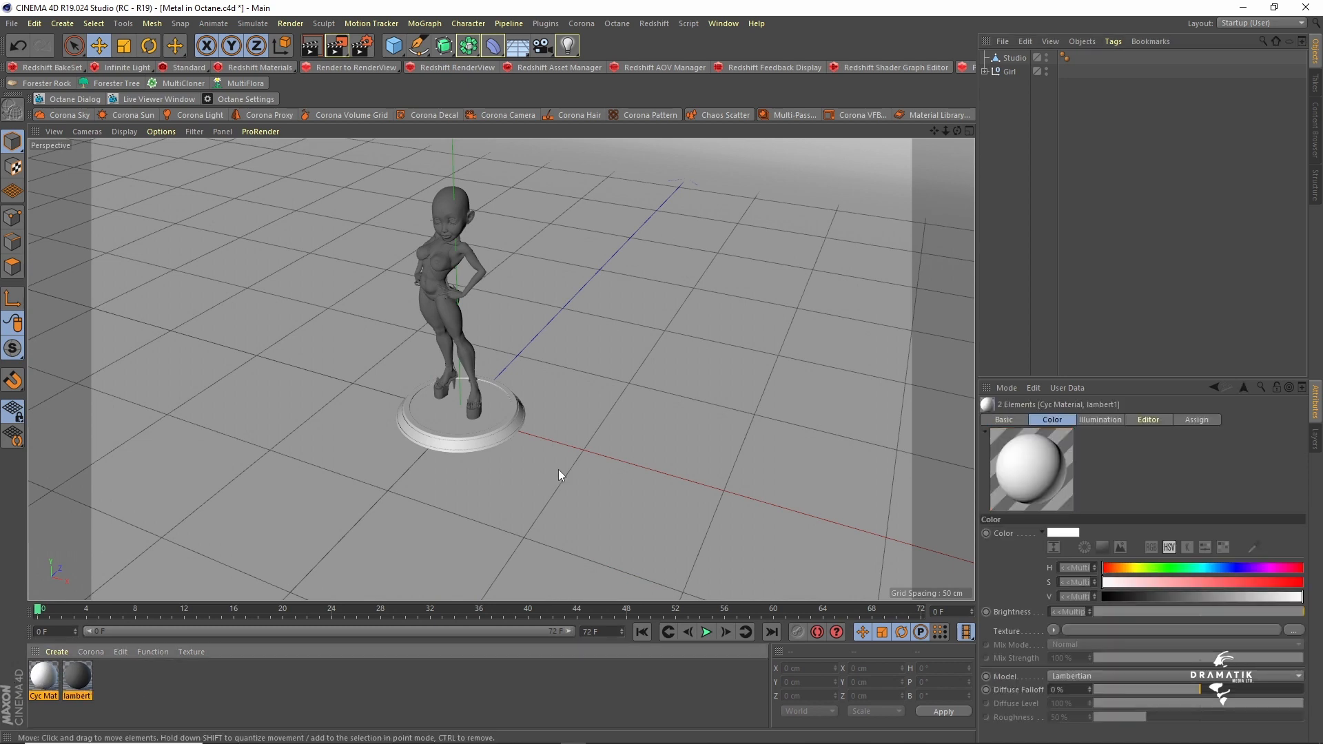
{"action": "left_click", "coordinate": [985, 71]}
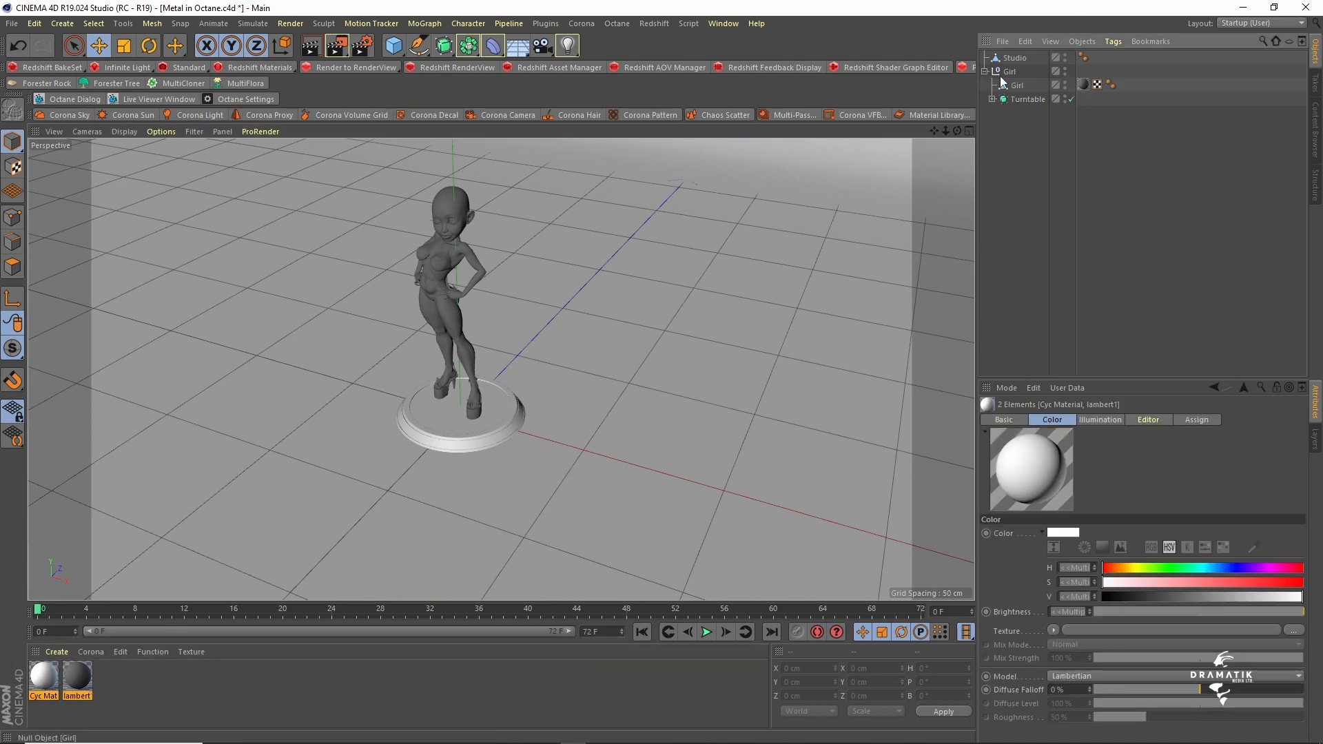
{"action": "left_click", "coordinate": [1084, 84]}
{"action": "key", "text": "Delete"}
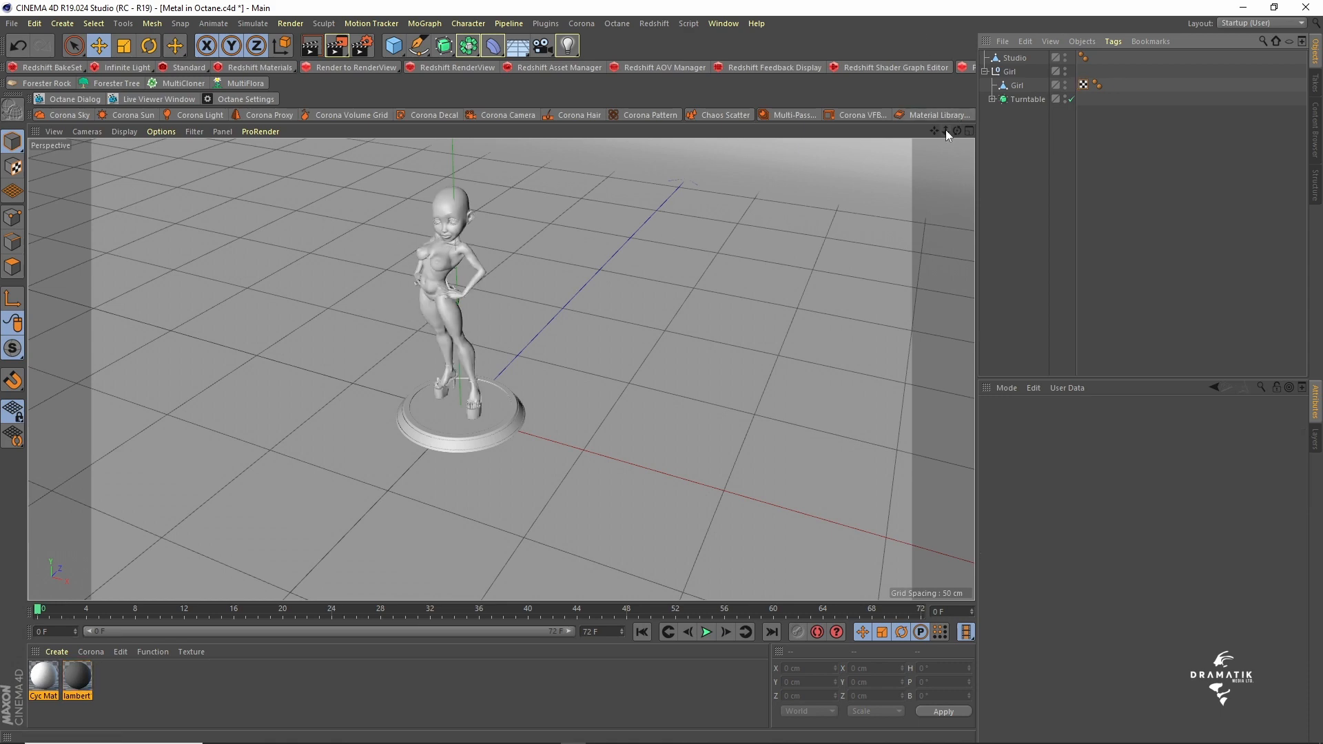
- Add a camera matching a front-facing view of the figure and look through it
{"action": "left_click_drag", "start_coordinate": [945, 130], "coordinate": [985, 130]}
{"action": "scroll", "coordinate": [501, 369], "scroll_direction": "down", "scroll_amount": 15}
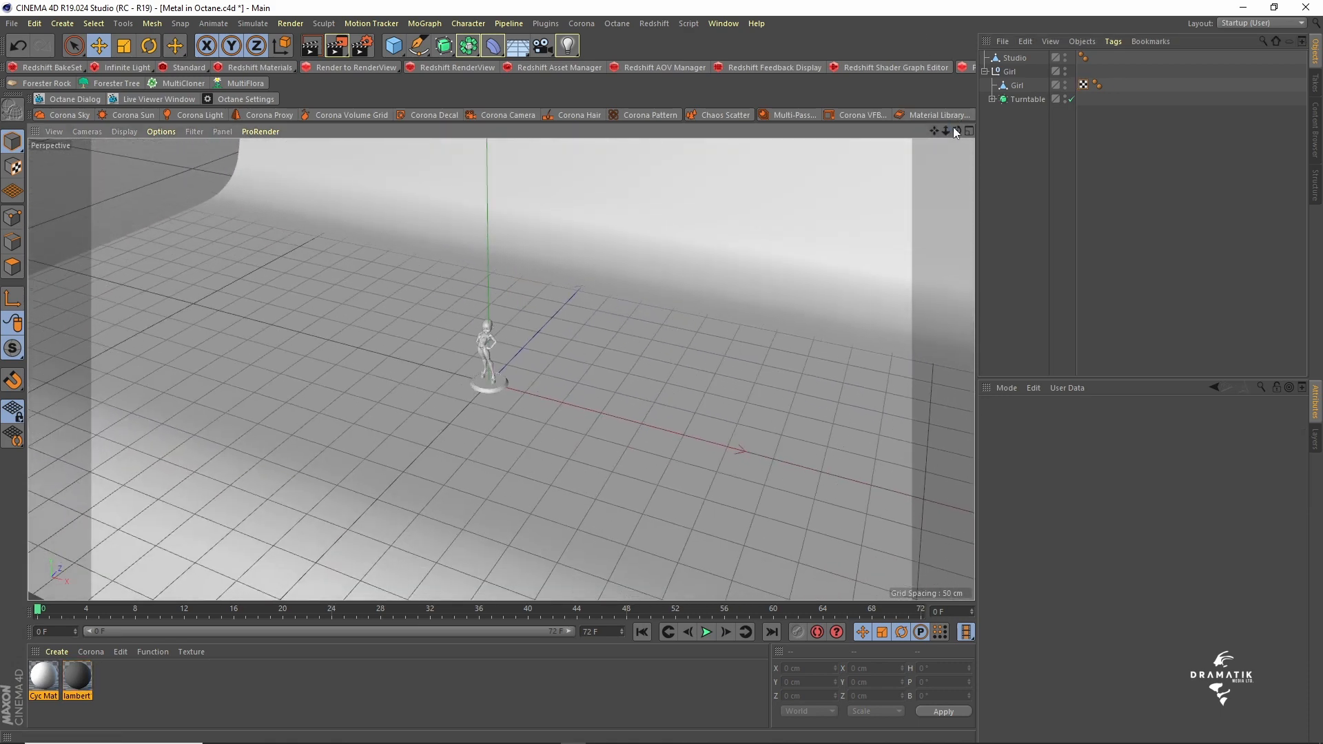
{"action": "mouse_move", "coordinate": [947, 130]}
{"action": "left_mouse_down"}
{"action": "mouse_move", "coordinate": [817, 130]}
{"action": "mouse_move", "coordinate": [966, 131]}
{"action": "mouse_move", "coordinate": [882, 130]}
{"action": "mouse_move", "coordinate": [926, 151]}
{"action": "mouse_move", "coordinate": [963, 131]}
{"action": "left_mouse_up"}
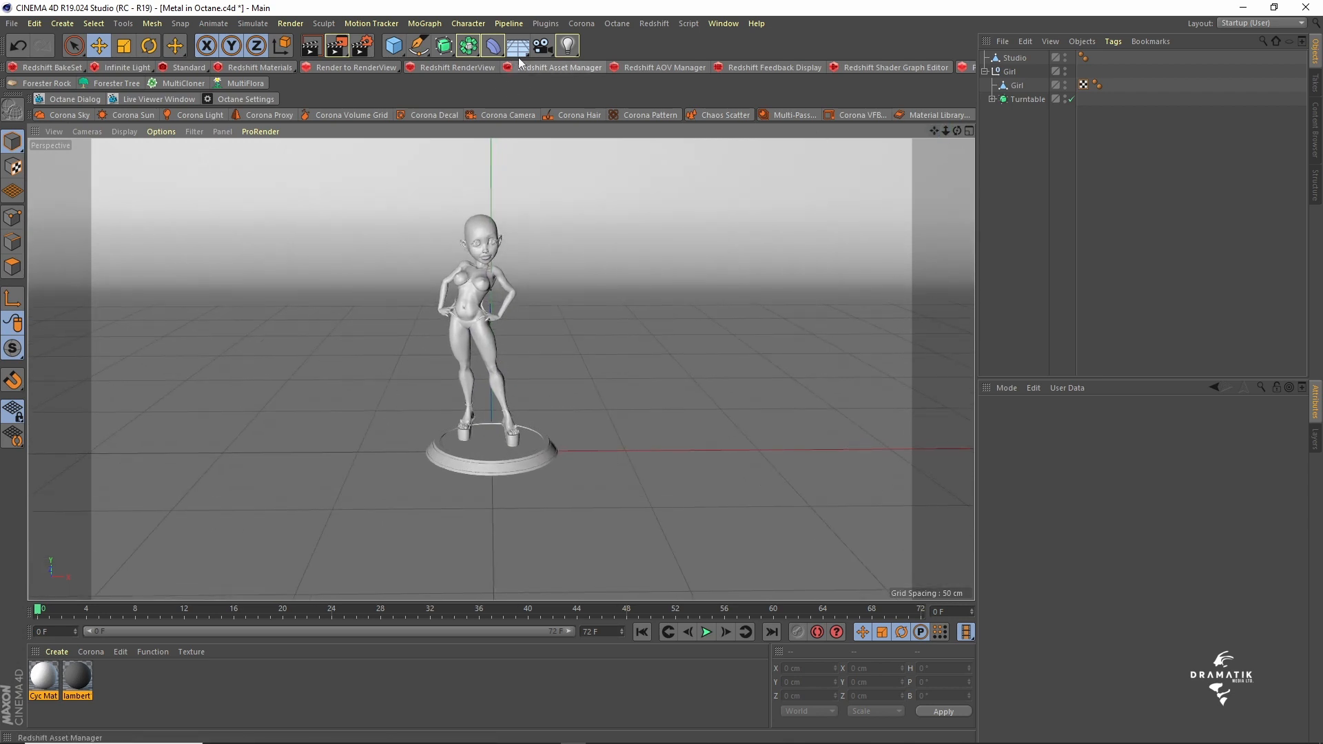
{"action": "left_click", "coordinate": [542, 45]}
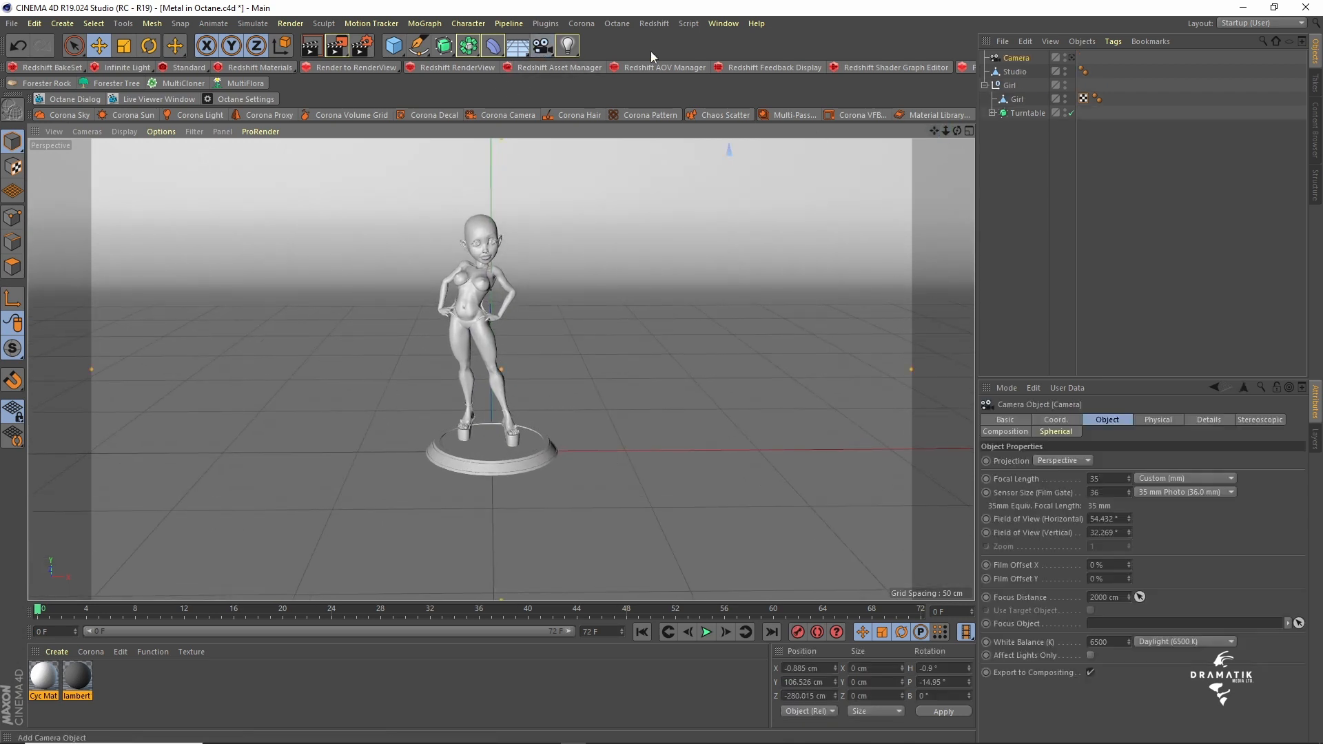
{"action": "left_click", "coordinate": [986, 85]}
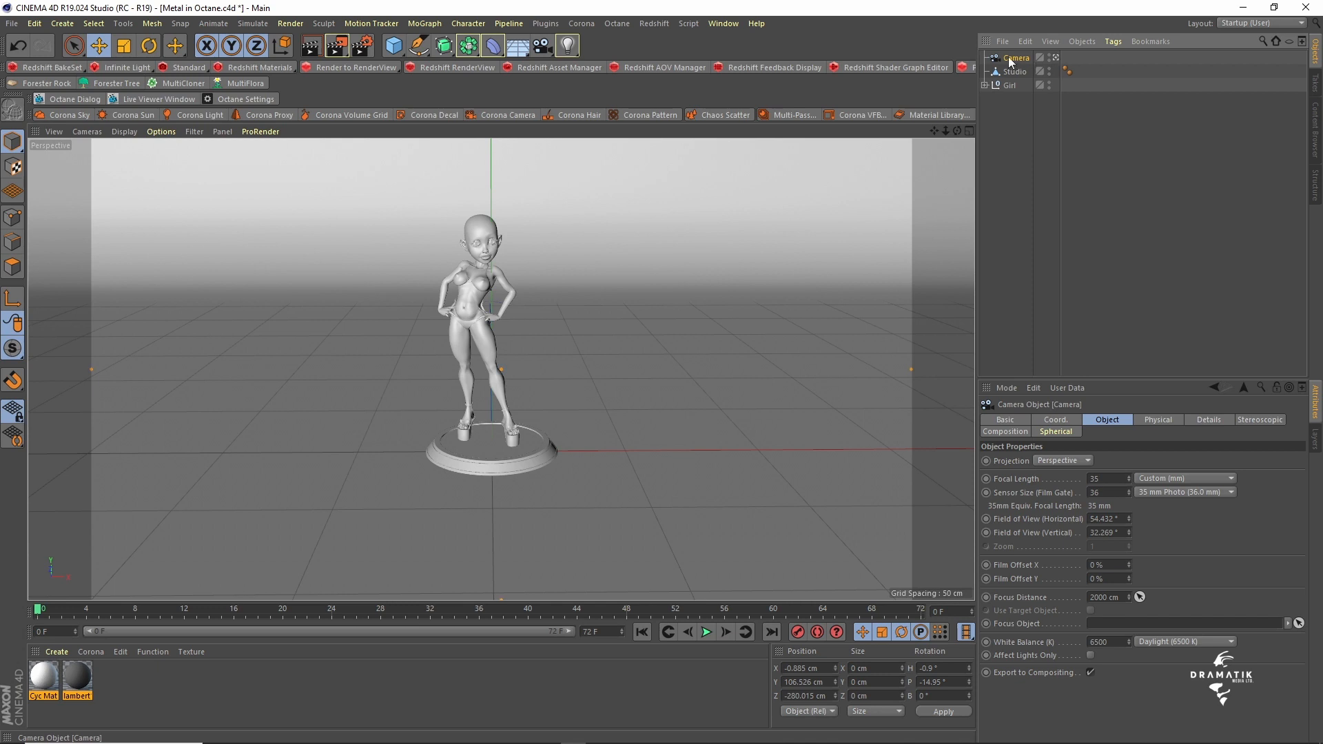
- Set the camera's focal length to Portrait (80 mm)
{"action": "left_click", "coordinate": [1172, 490]}
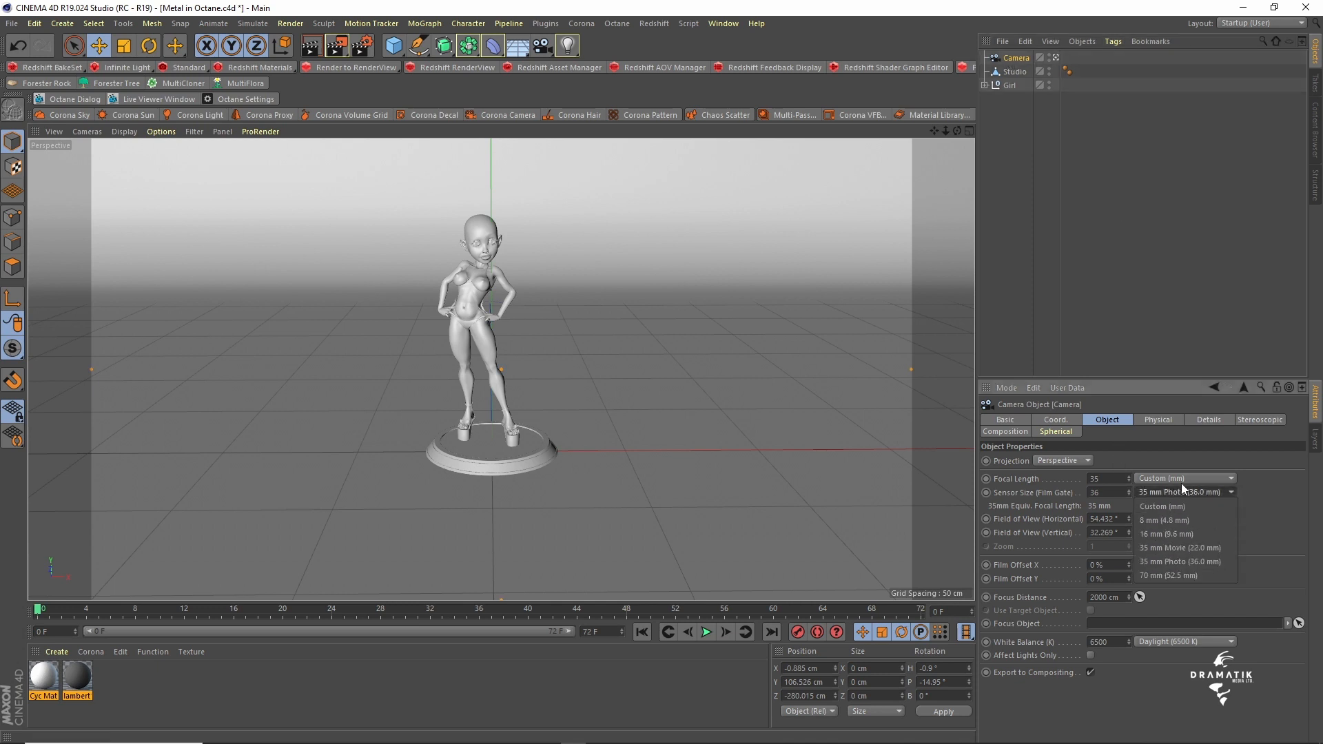
{"action": "left_click", "coordinate": [1181, 482]}
{"action": "left_click", "coordinate": [1181, 476]}
{"action": "left_click", "coordinate": [1179, 561]}
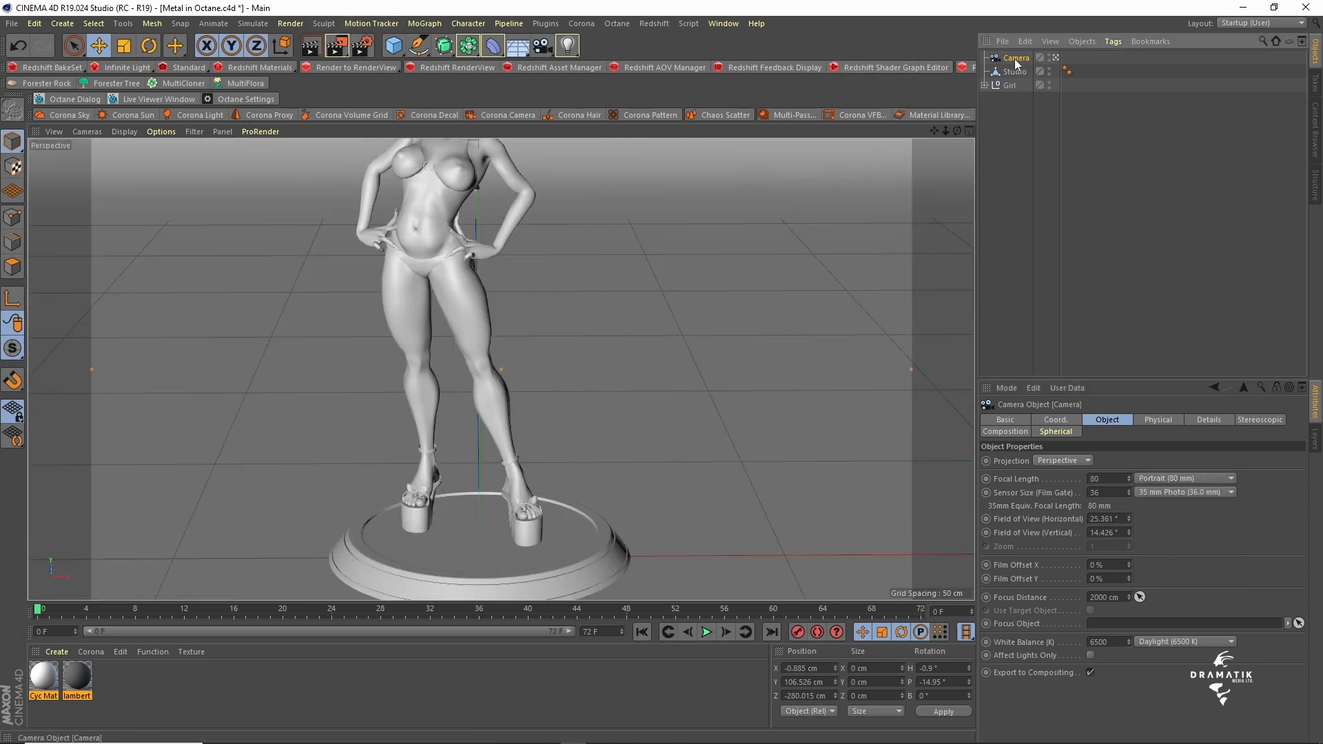
- Set the camera's heading and pitch rotation to 0°
{"action": "left_click", "coordinate": [1061, 419]}
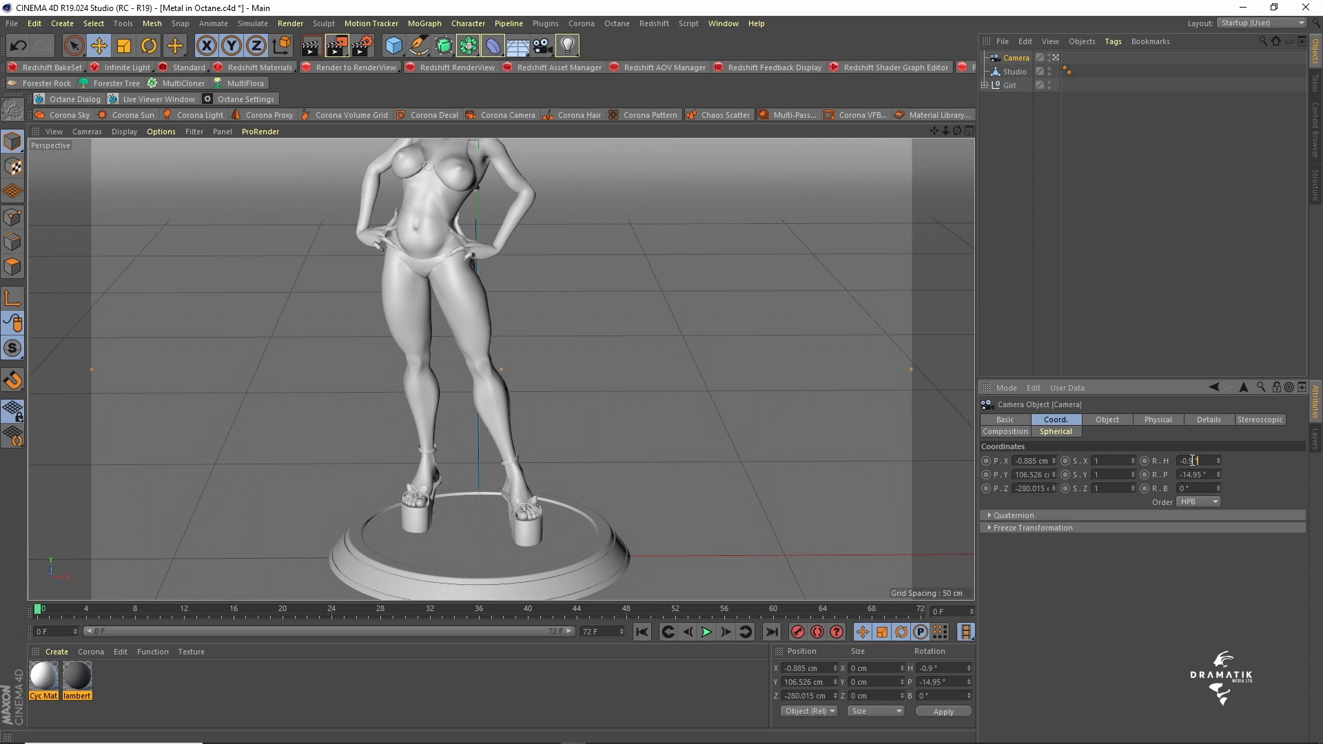
{"action": "left_click", "coordinate": [1193, 460]}
{"action": "type", "text": "0"}
{"action": "key", "text": "Tab"}
{"action": "type", "text": "0"}
{"action": "key", "text": "Tab"}
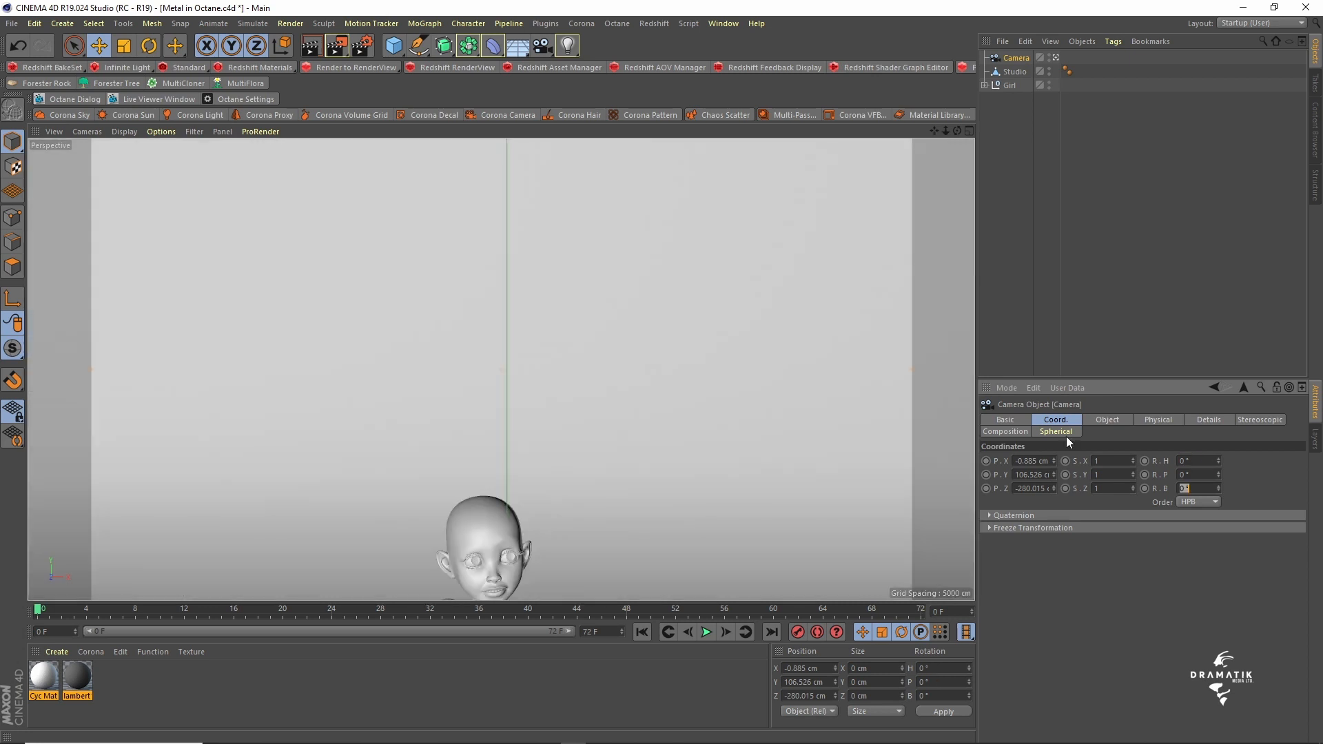
- Set the camera's X, Y and Z position to 0 cm
{"action": "left_click", "coordinate": [1029, 461]}
{"action": "type", "text": "0"}
{"action": "key", "text": "Tab"}
{"action": "type", "text": "0"}
{"action": "key", "text": "Tab"}
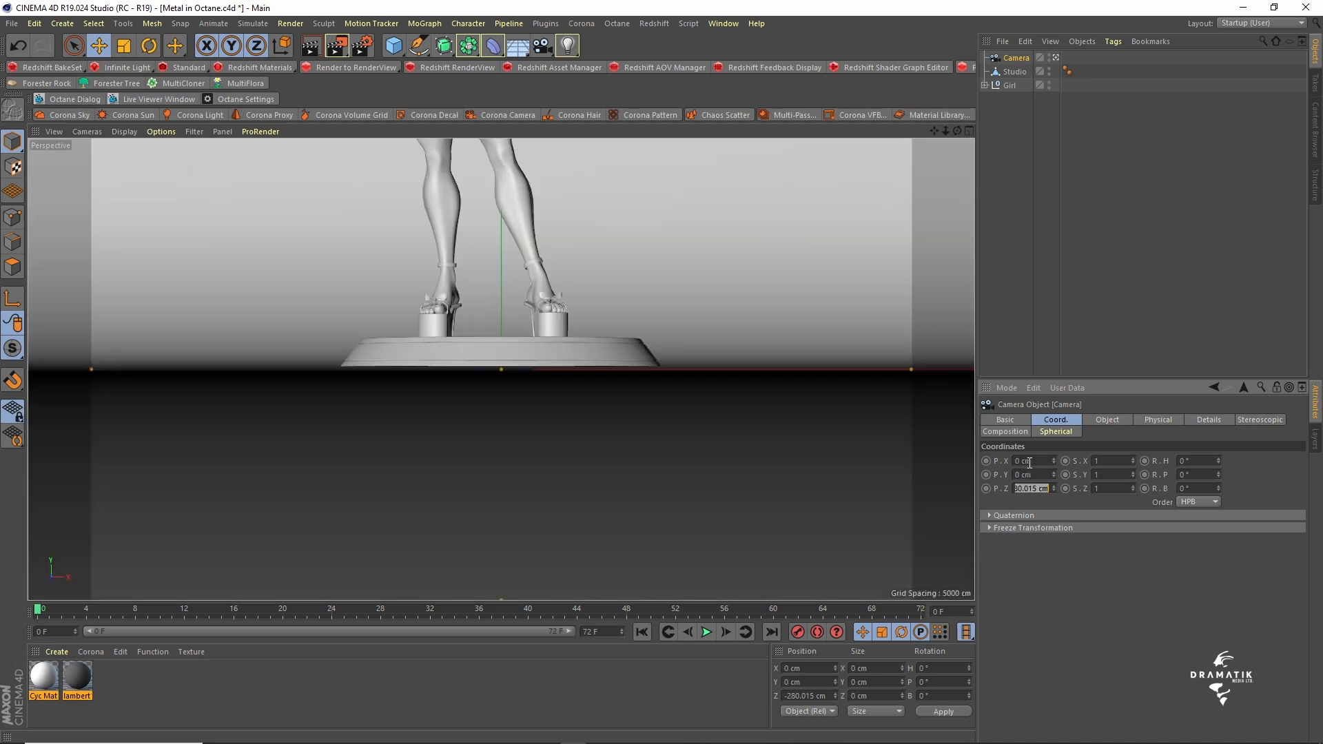
{"action": "type", "text": "0"}
{"action": "key", "text": "Return"}
- Reframe the camera on the whole figure left of centre, at about X 23, Y 41, Z -409 cm
{"action": "left_click_drag", "start_coordinate": [934, 131], "coordinate": [939, 241]}
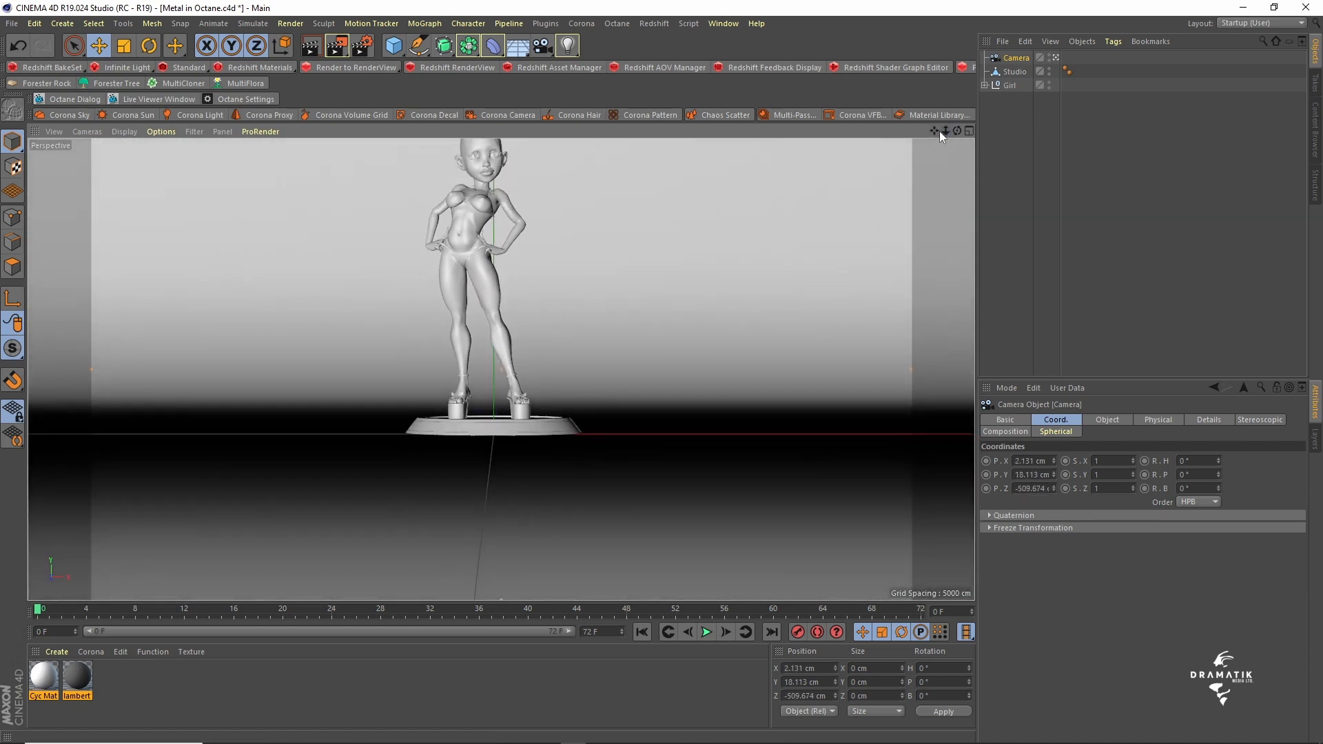
{"action": "left_click_drag", "start_coordinate": [935, 131], "coordinate": [839, 210]}
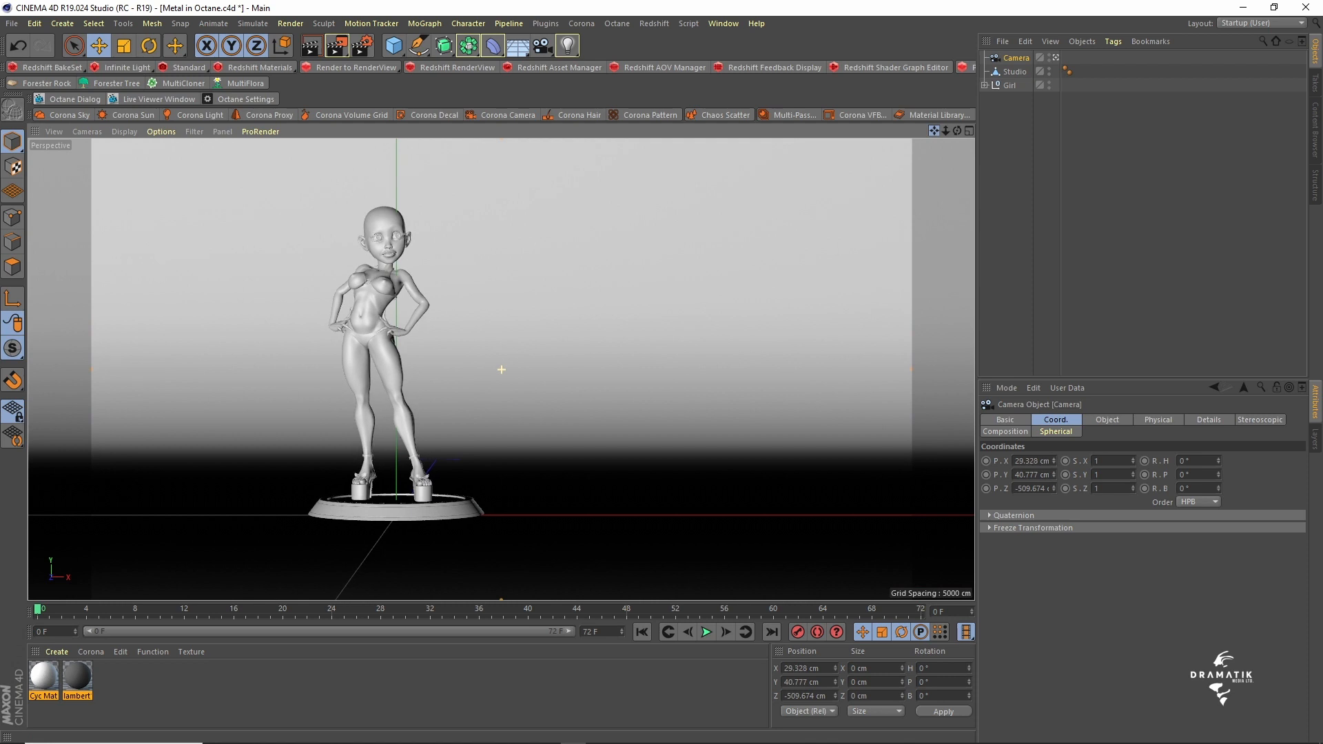
{"action": "left_click_drag", "start_coordinate": [946, 131], "coordinate": [916, 127]}
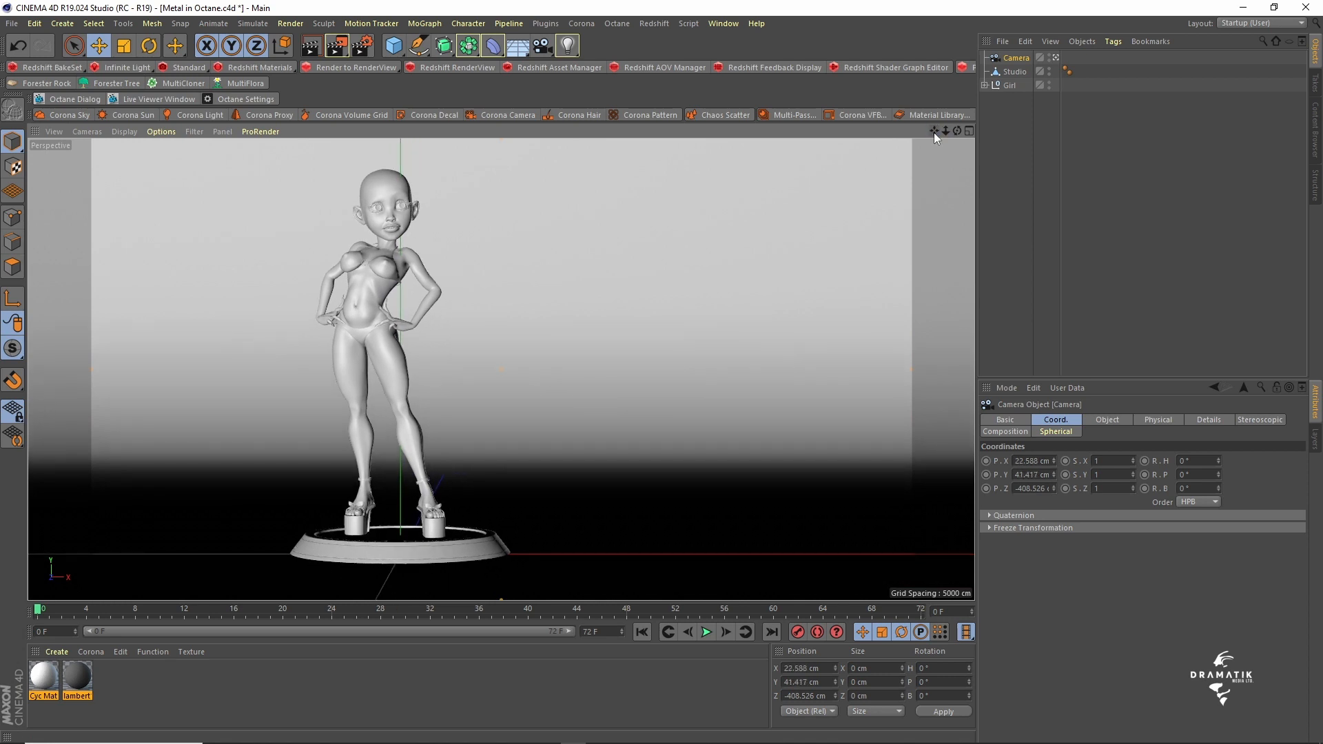
- Set the render output to 1920 x 1080 pixels and choose Octane Renderer as the renderer
{"action": "left_click", "coordinate": [363, 48]}
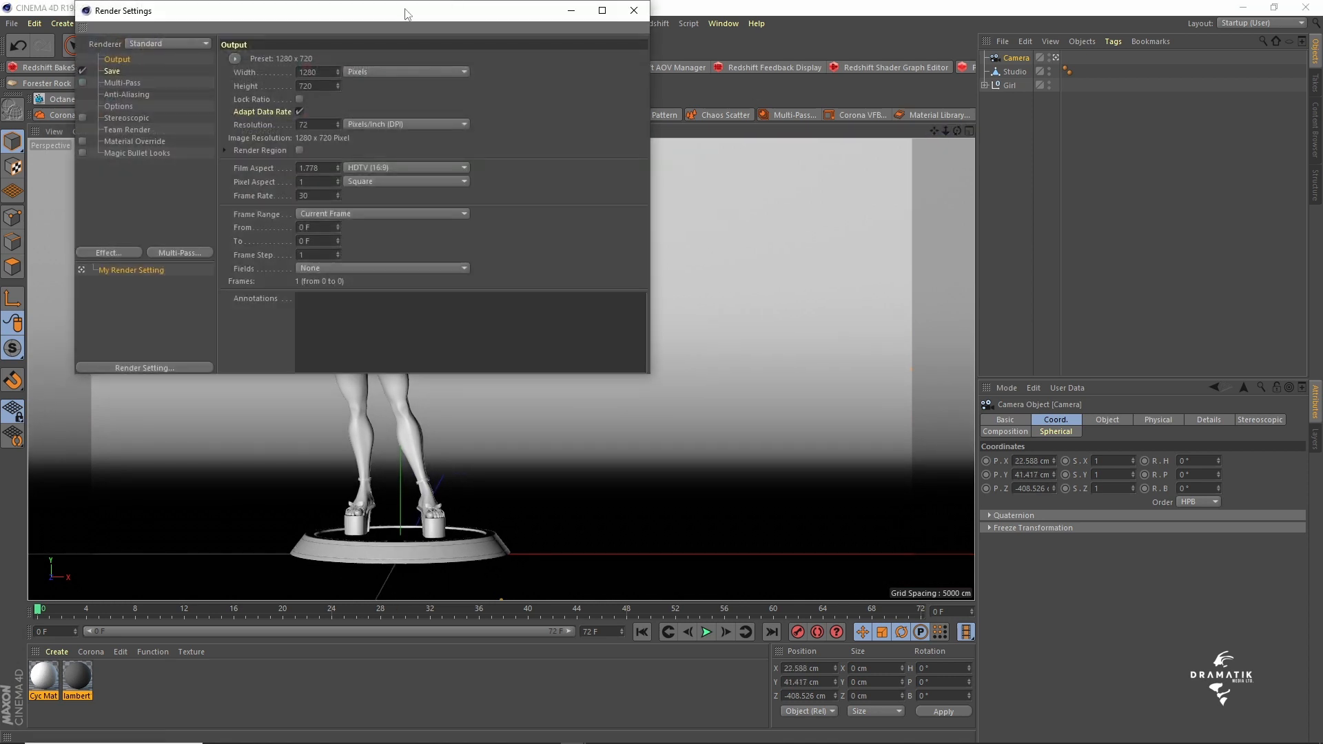
{"action": "double_click", "coordinate": [316, 73]}
{"action": "type", "text": "1920"}
{"action": "key", "text": "Return"}
{"action": "left_click", "coordinate": [138, 41]}
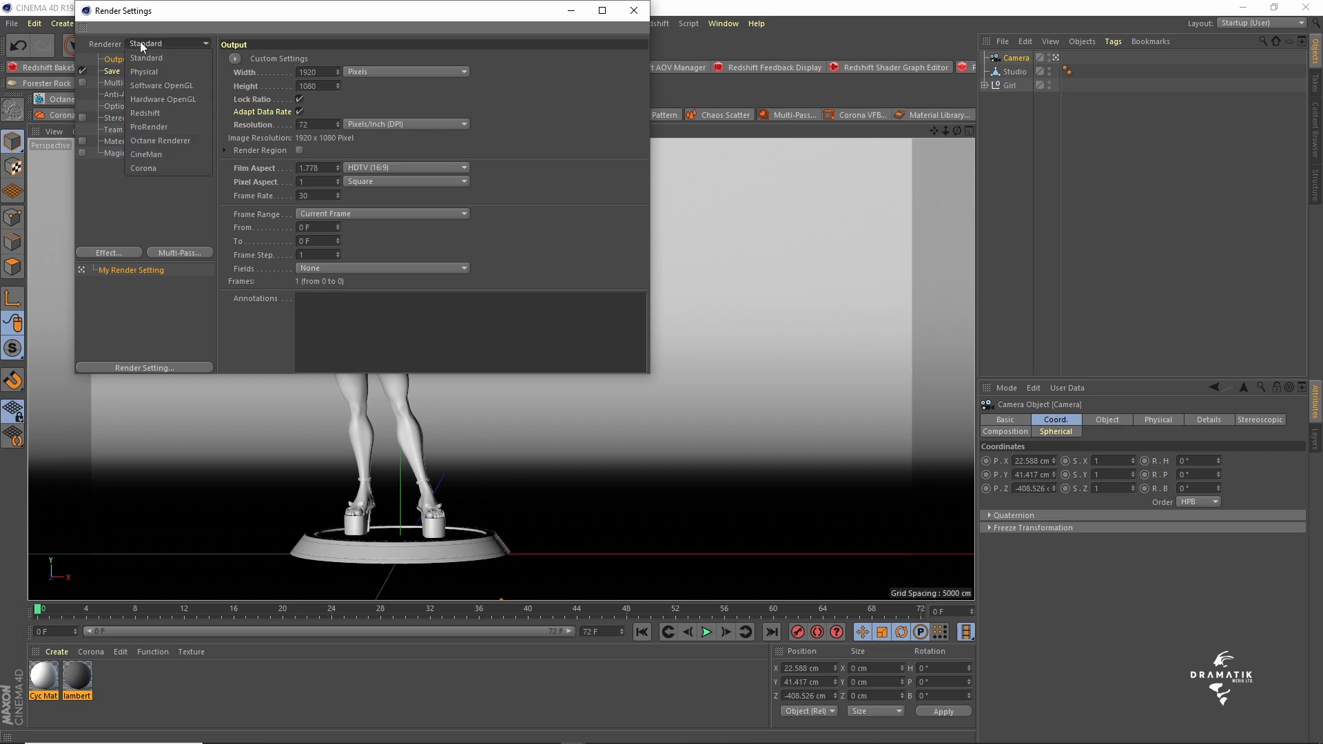
{"action": "left_click", "coordinate": [176, 139]}
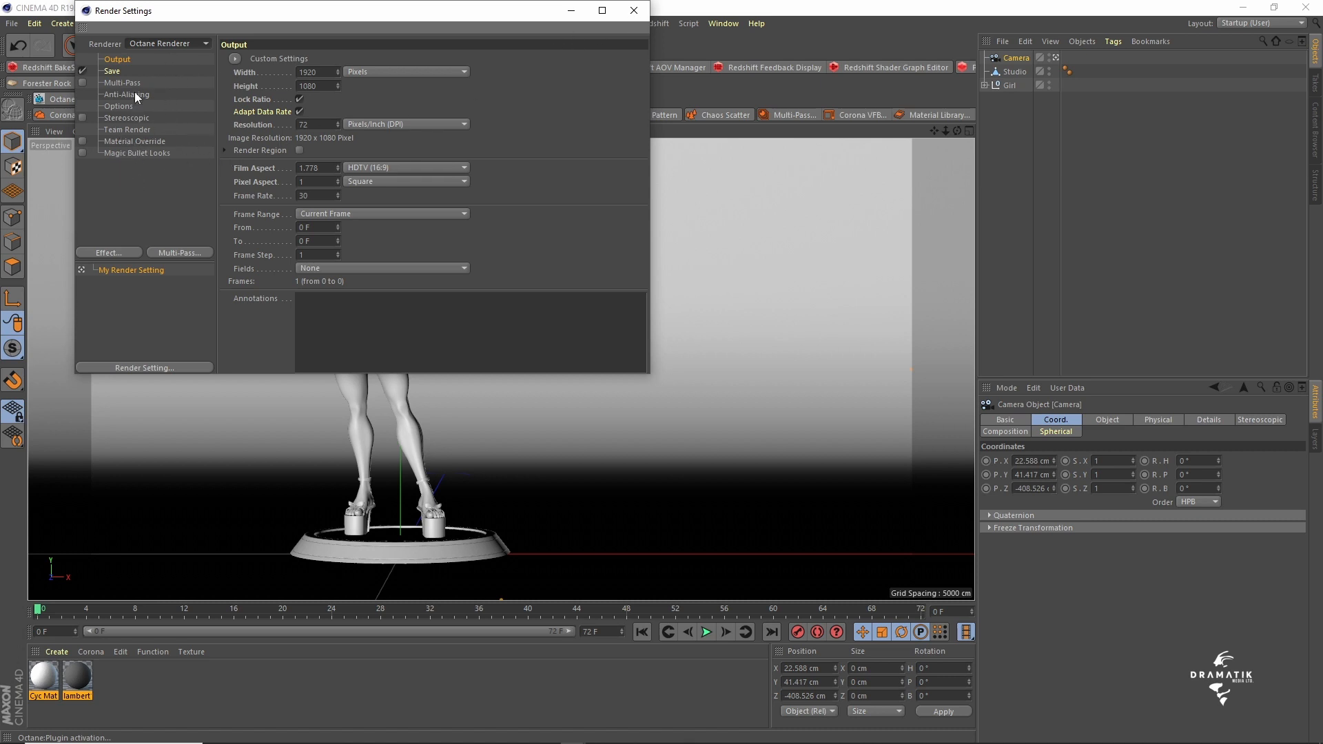
{"action": "left_click", "coordinate": [631, 21]}
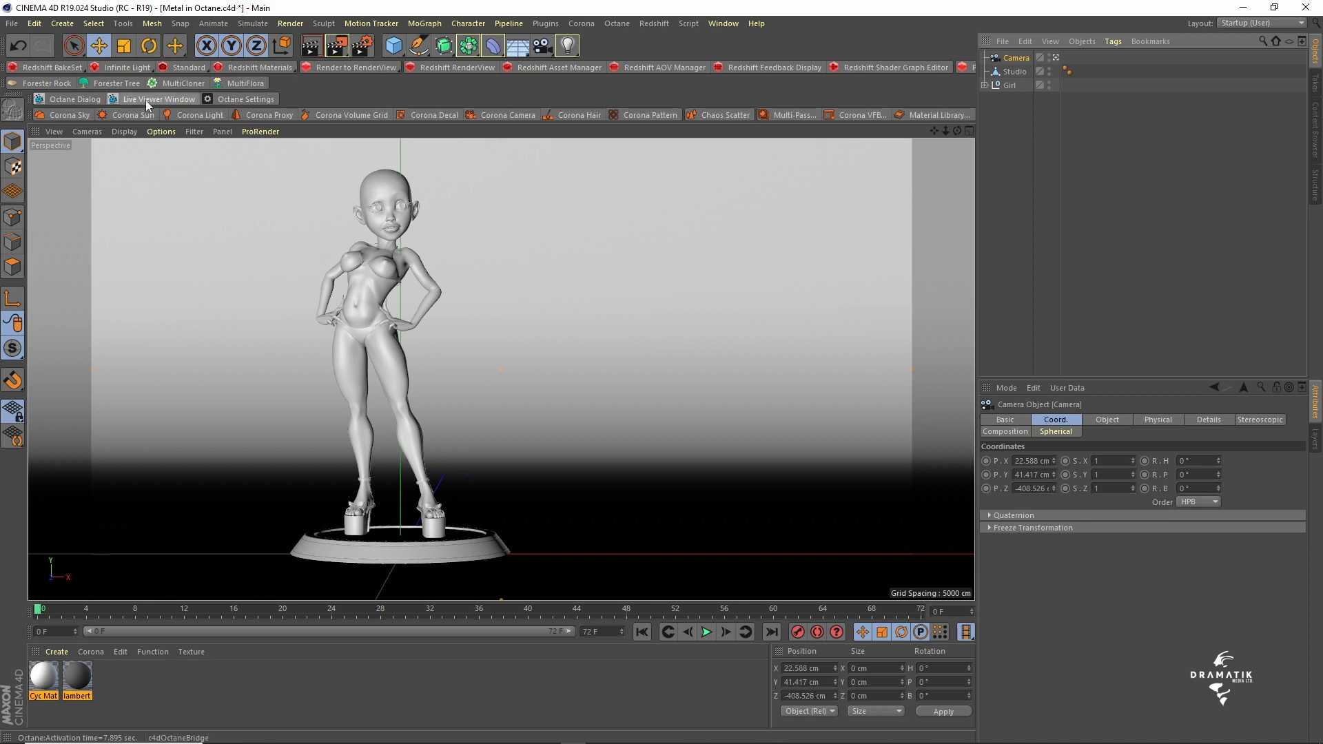
- Open the Octane Live Viewer and add an OctaneSky texture environment to the scene
{"action": "left_click", "coordinate": [146, 100]}
{"action": "left_click_drag", "start_coordinate": [373, 157], "coordinate": [557, 71]}
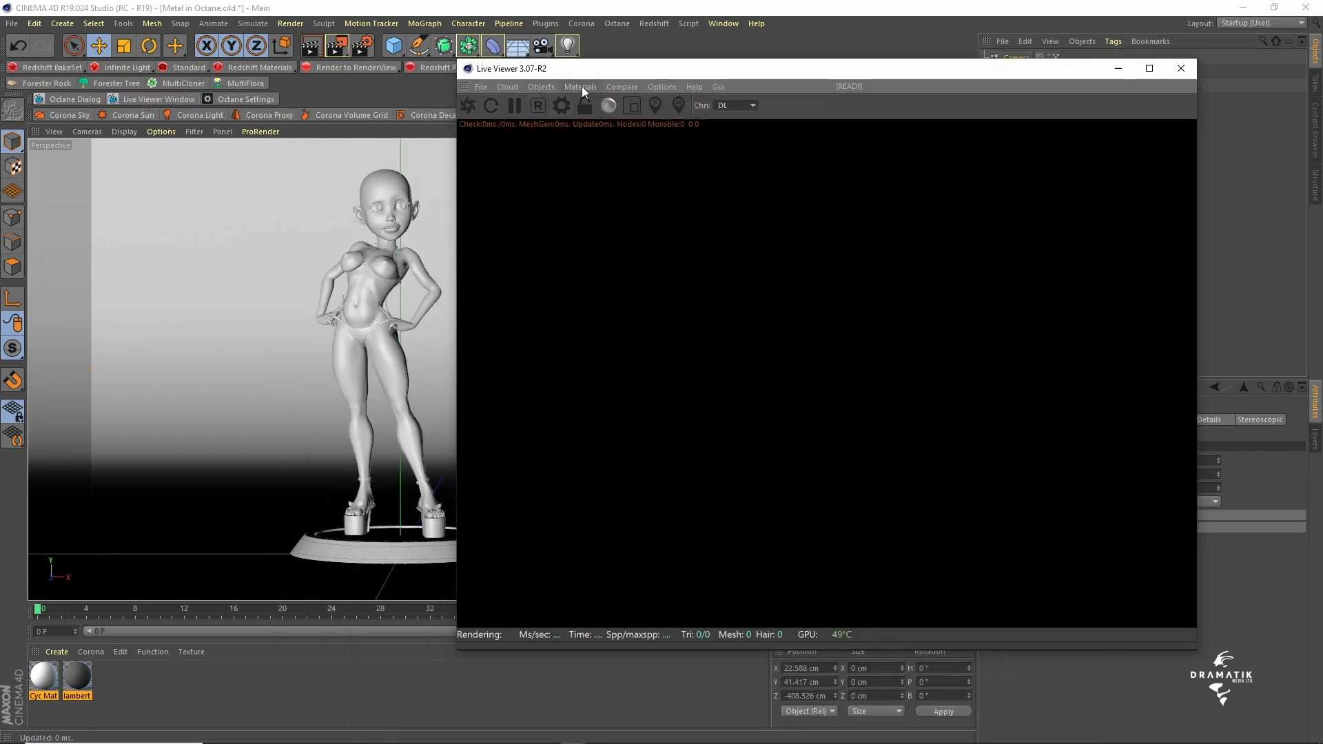
{"action": "left_click", "coordinate": [543, 86]}
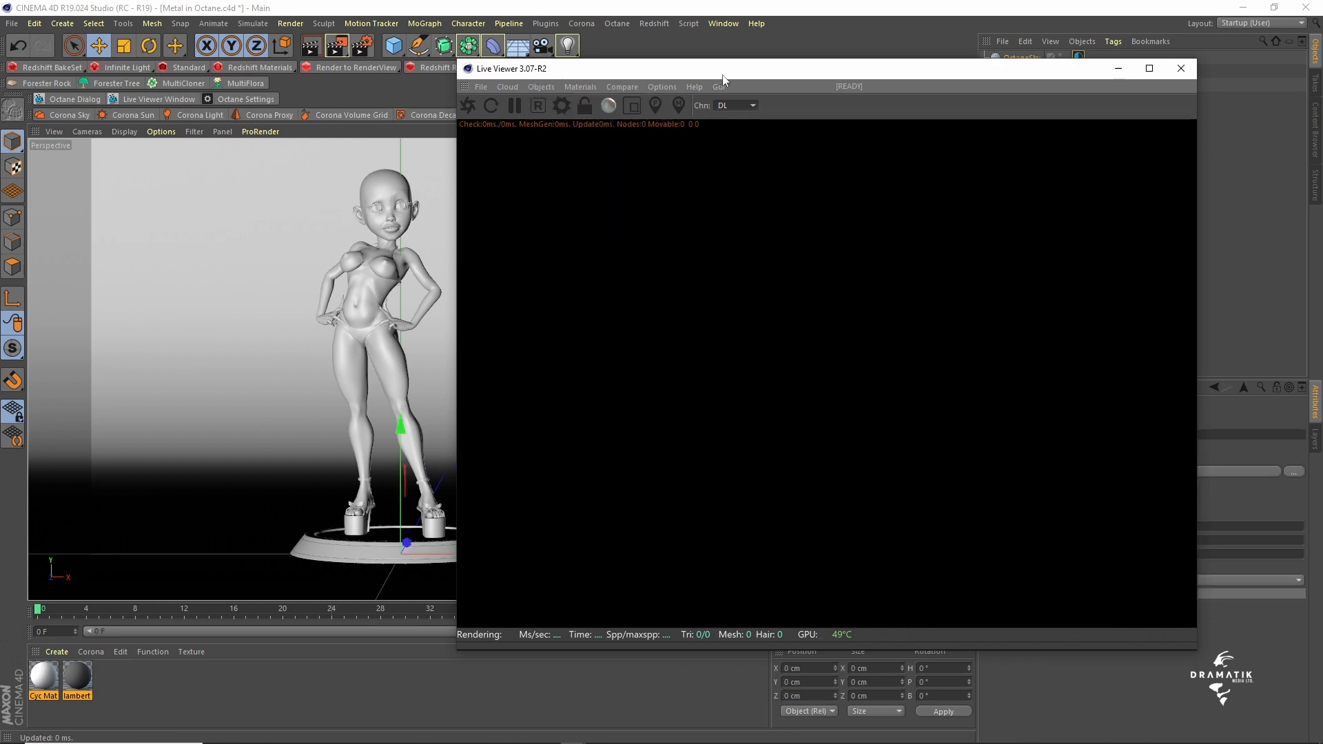
- Load brown_photostudio_02_8k.hdr as the sky environment's texture without copying it to the project location
{"action": "left_click_drag", "start_coordinate": [724, 74], "coordinate": [446, 546]}
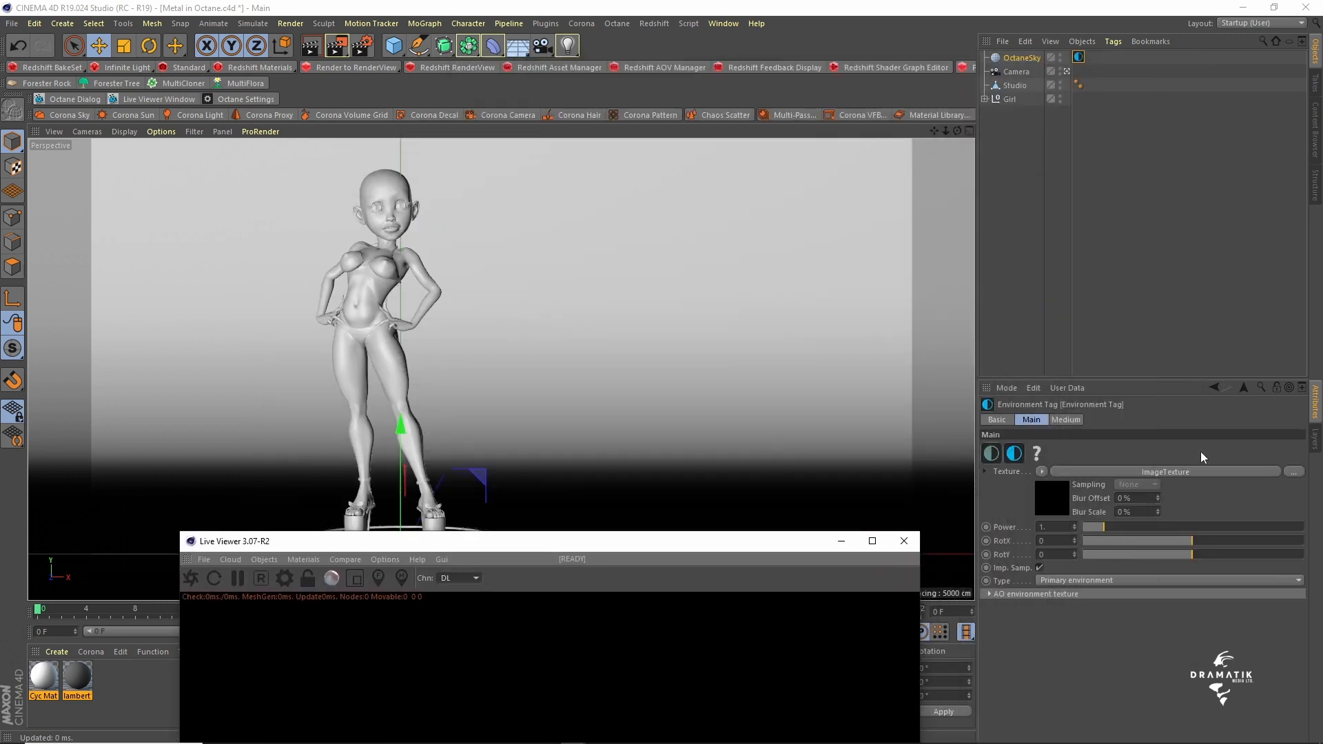
{"action": "left_click", "coordinate": [1294, 471]}
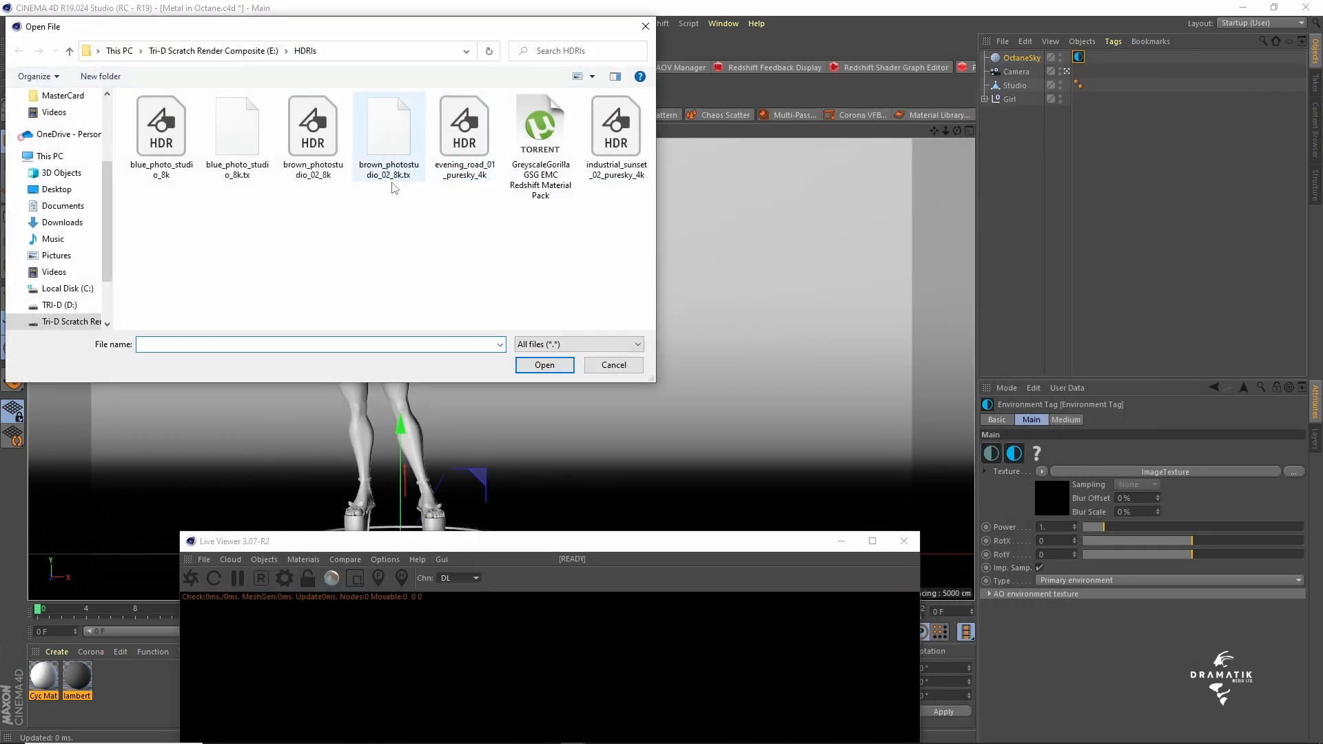
{"action": "left_click", "coordinate": [318, 159]}
{"action": "left_click", "coordinate": [554, 370]}
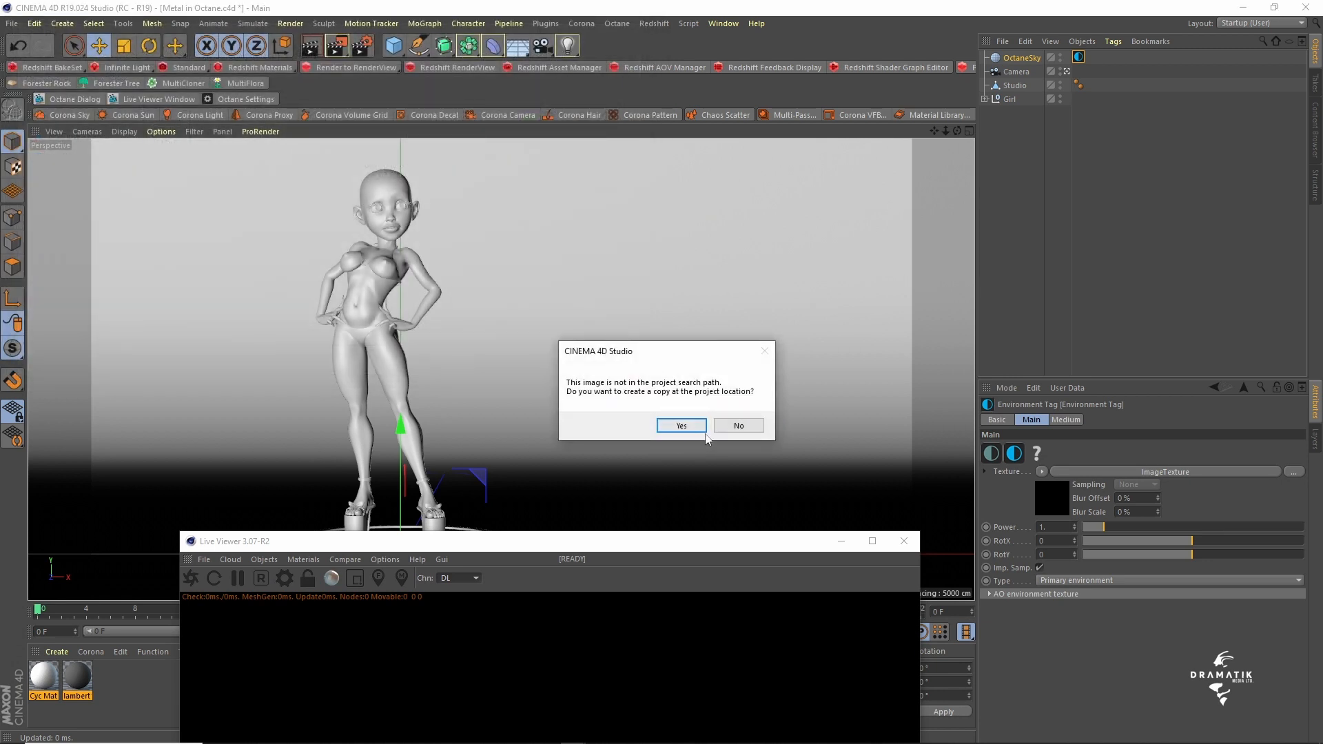
{"action": "left_click", "coordinate": [725, 426]}
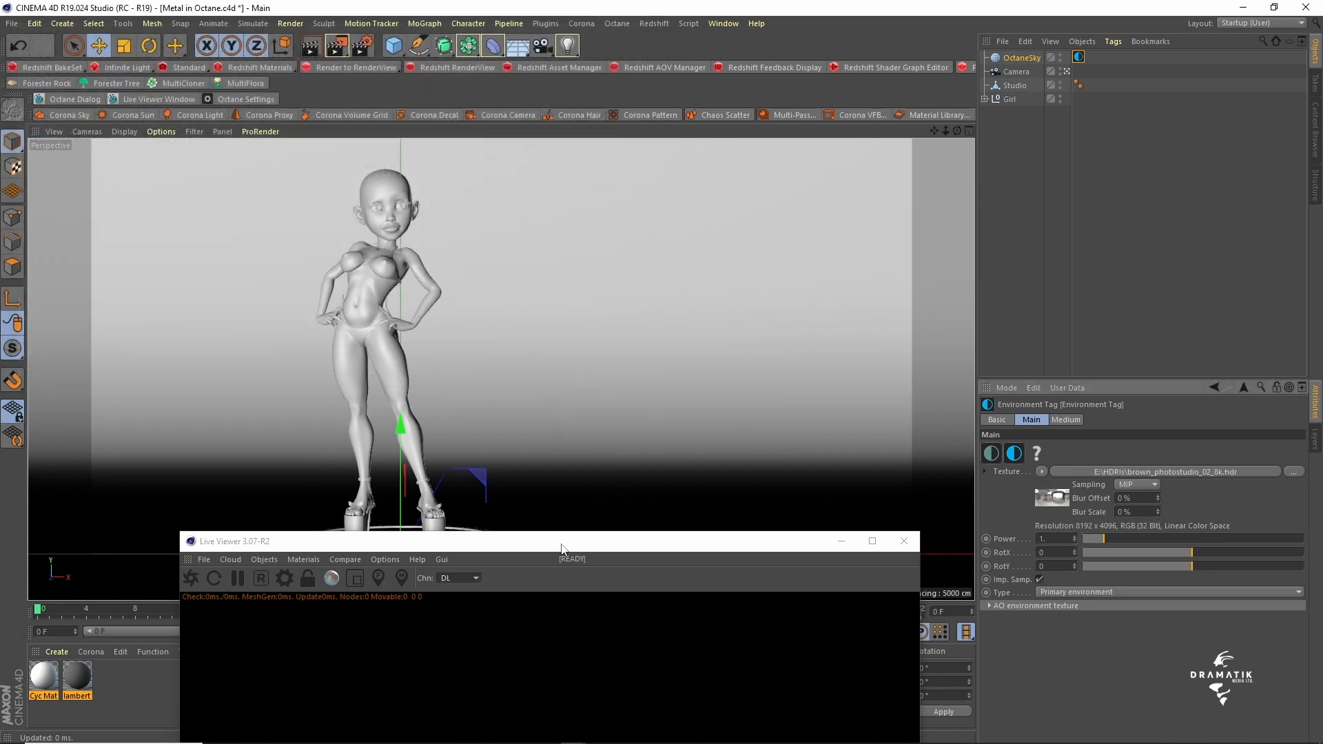
- Start the live Octane render of the scene and place the Live Viewer beside the viewport
{"action": "left_click_drag", "start_coordinate": [562, 548], "coordinate": [622, 123]}
{"action": "left_click", "coordinate": [252, 153]}
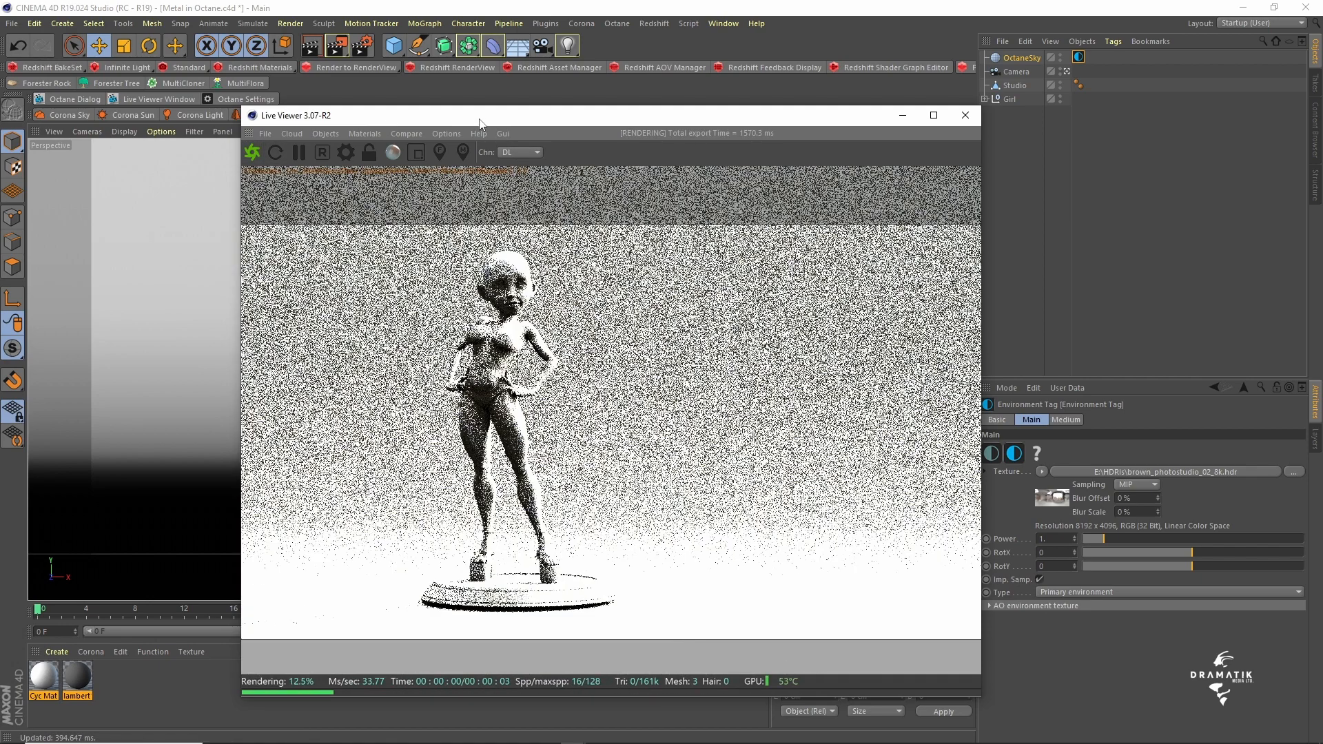
{"action": "left_click_drag", "start_coordinate": [480, 124], "coordinate": [837, 84]}
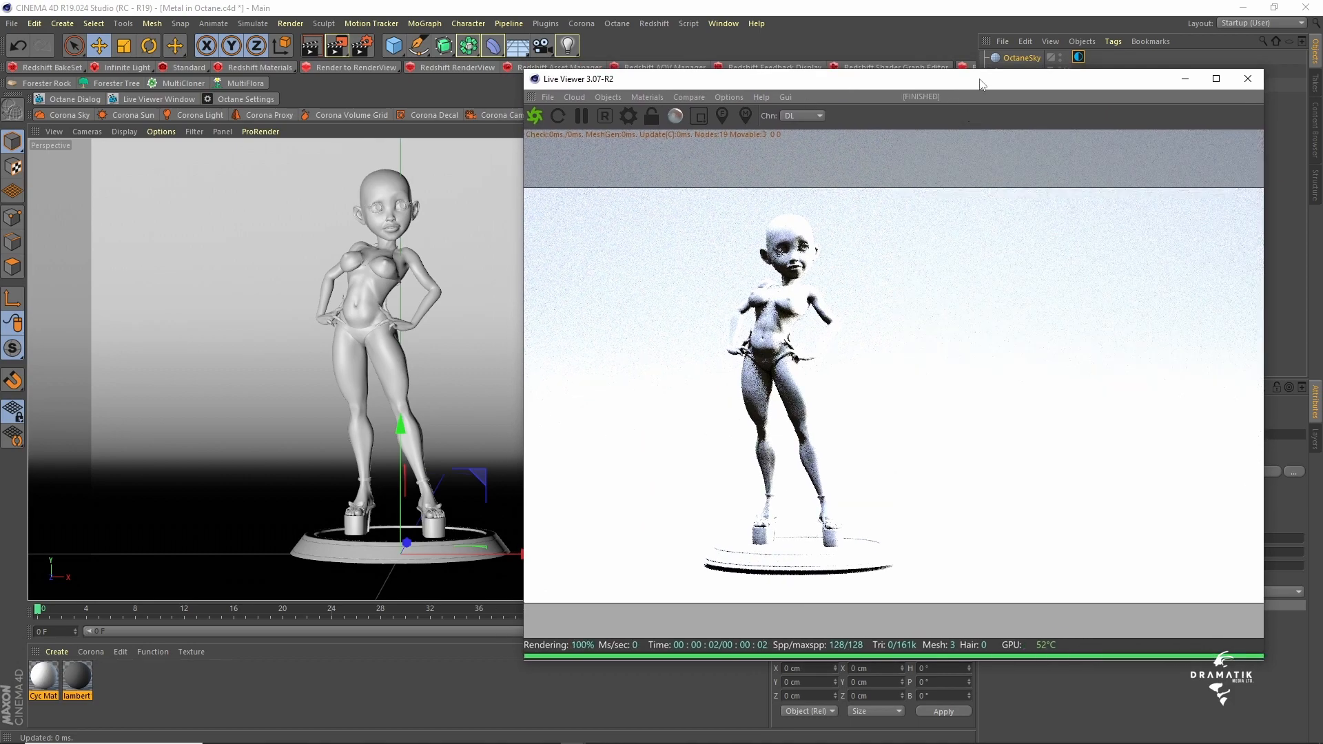
- Lower the Girl group about 0.5 cm along Y so its turntable rests on the studio floor
{"action": "left_click_drag", "start_coordinate": [982, 85], "coordinate": [986, 192]}
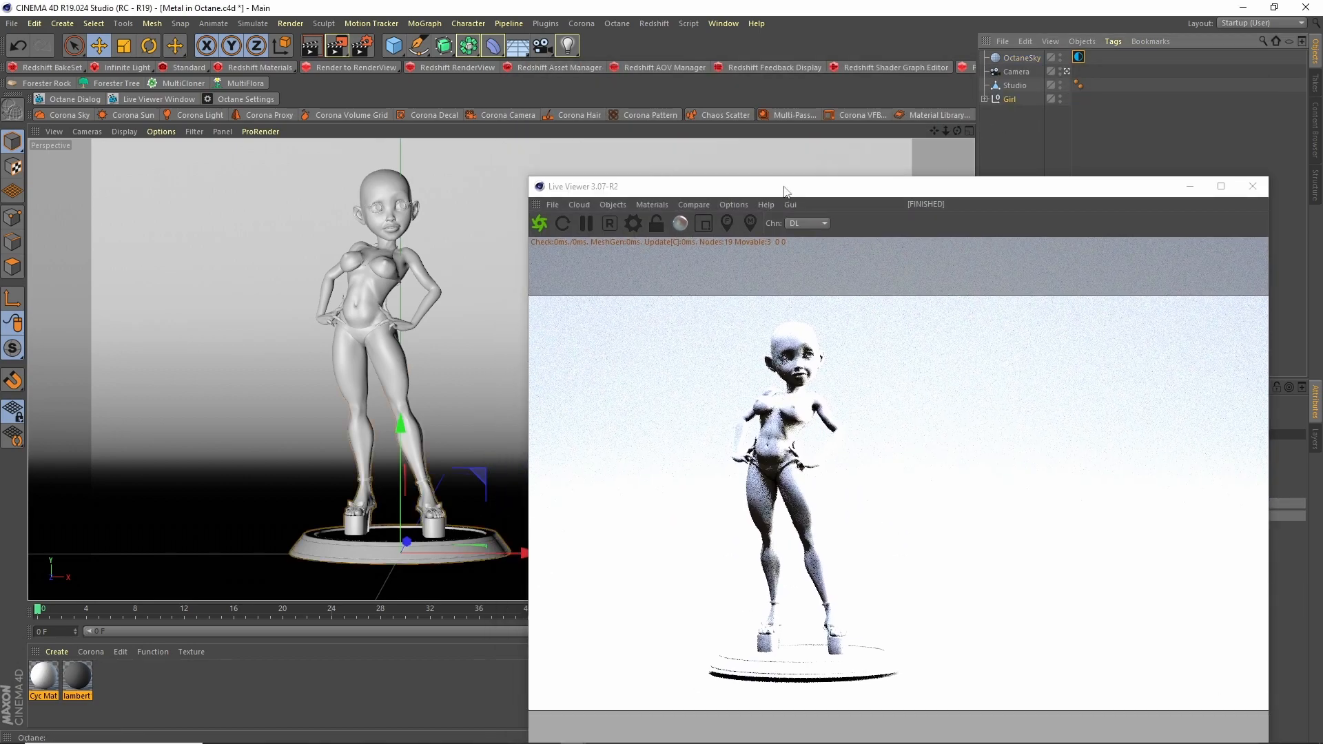
{"action": "left_click_drag", "start_coordinate": [784, 192], "coordinate": [758, 97]}
{"action": "left_click_drag", "start_coordinate": [400, 426], "coordinate": [401, 433]}
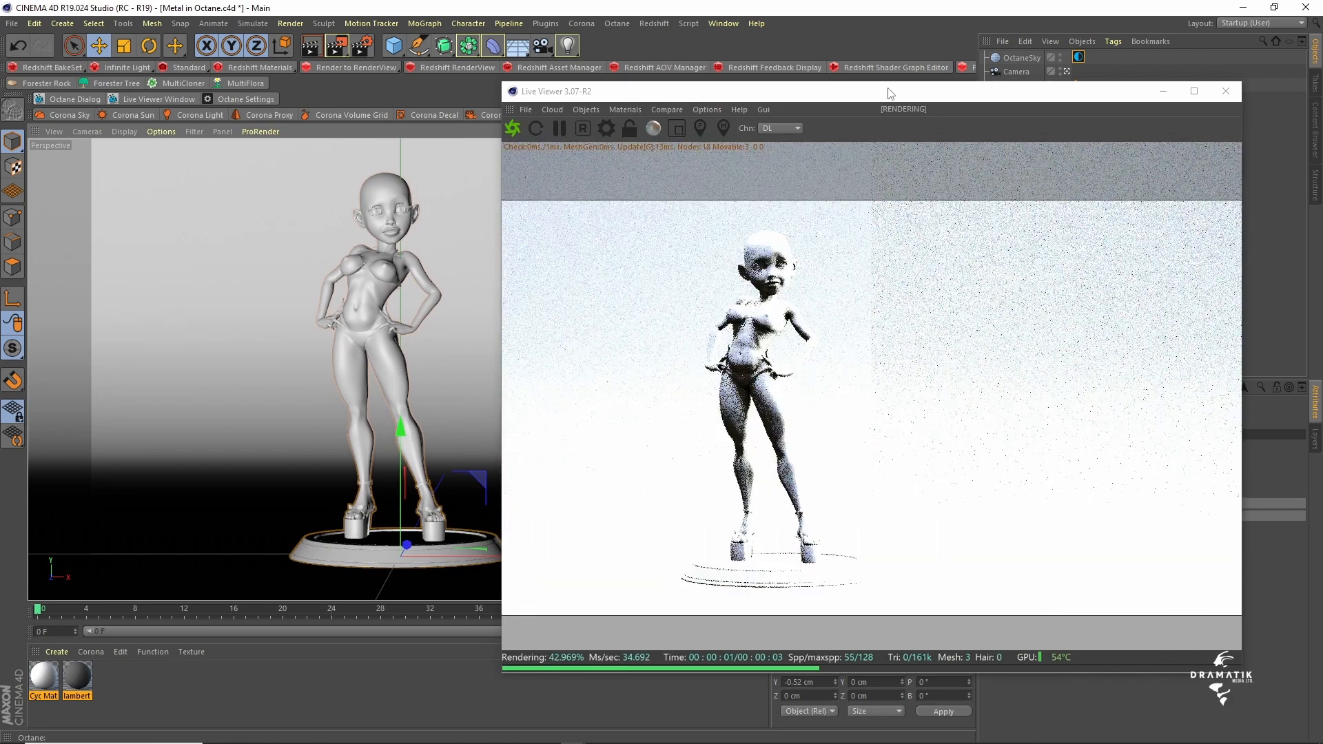
- Add an OctaneCameraTag to the camera
{"action": "left_click_drag", "start_coordinate": [890, 93], "coordinate": [480, 43]}
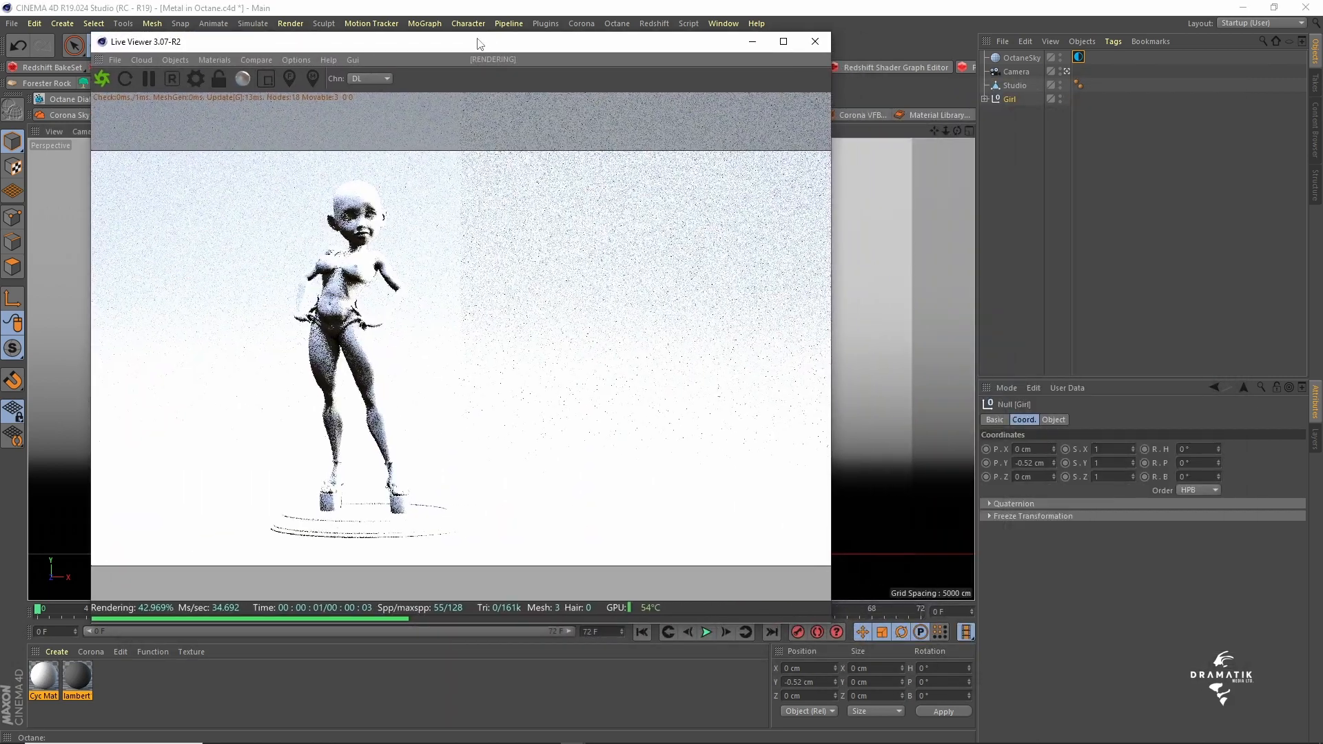
{"action": "left_click", "coordinate": [1078, 58]}
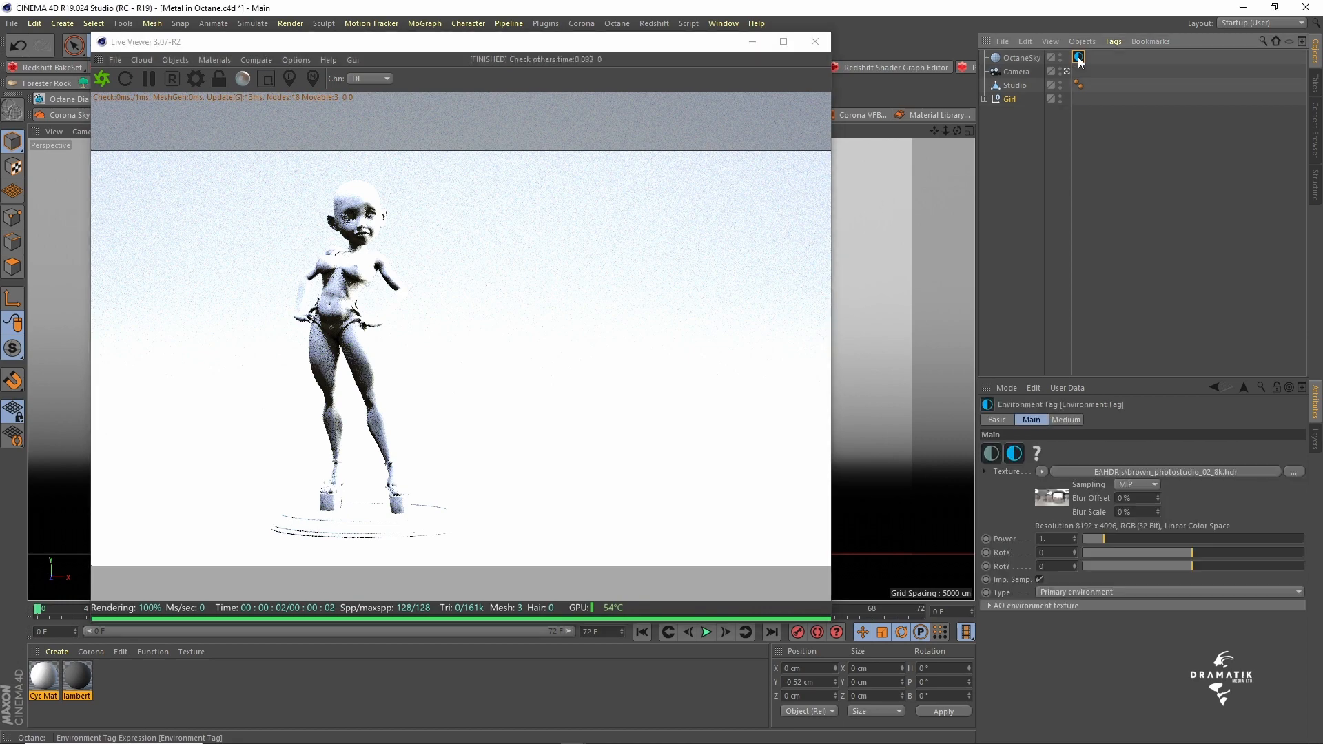
{"action": "left_click", "coordinate": [1014, 73]}
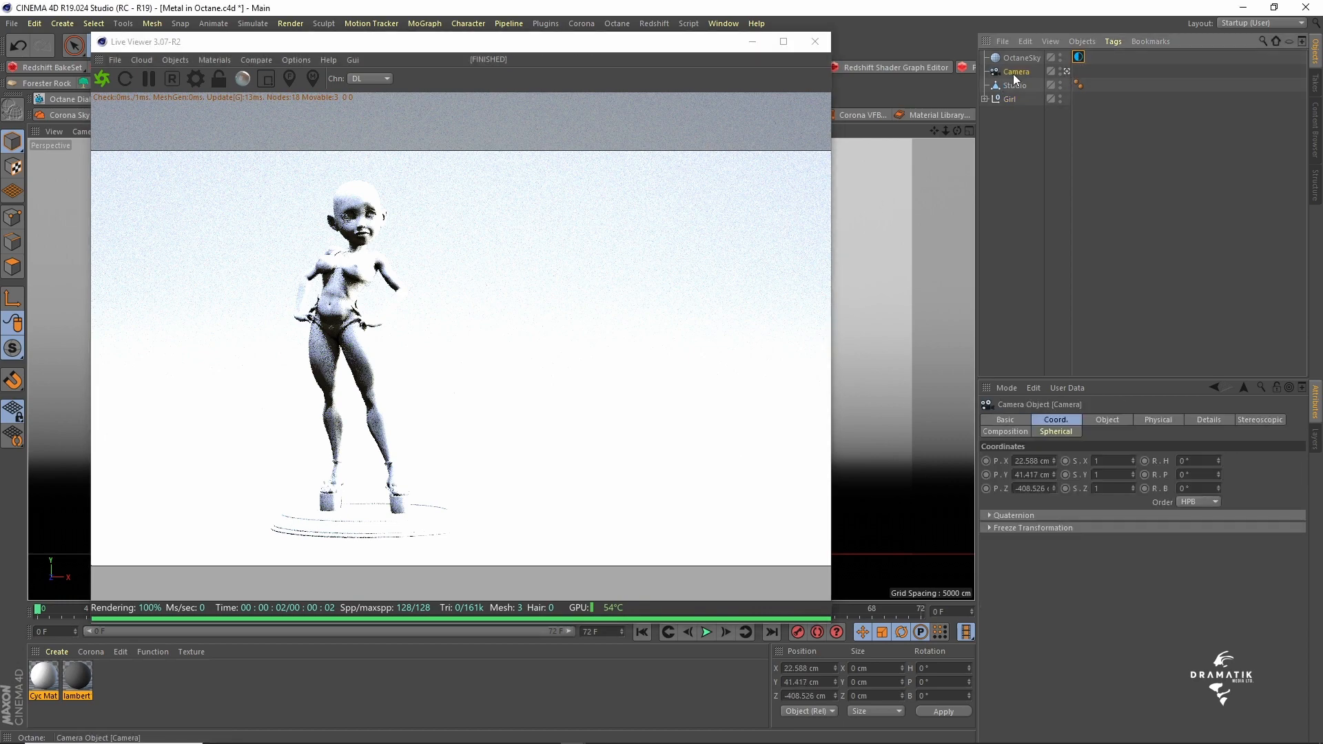
{"action": "right_click", "coordinate": [1013, 73]}
{"action": "mouse_move", "coordinate": [1049, 98]}
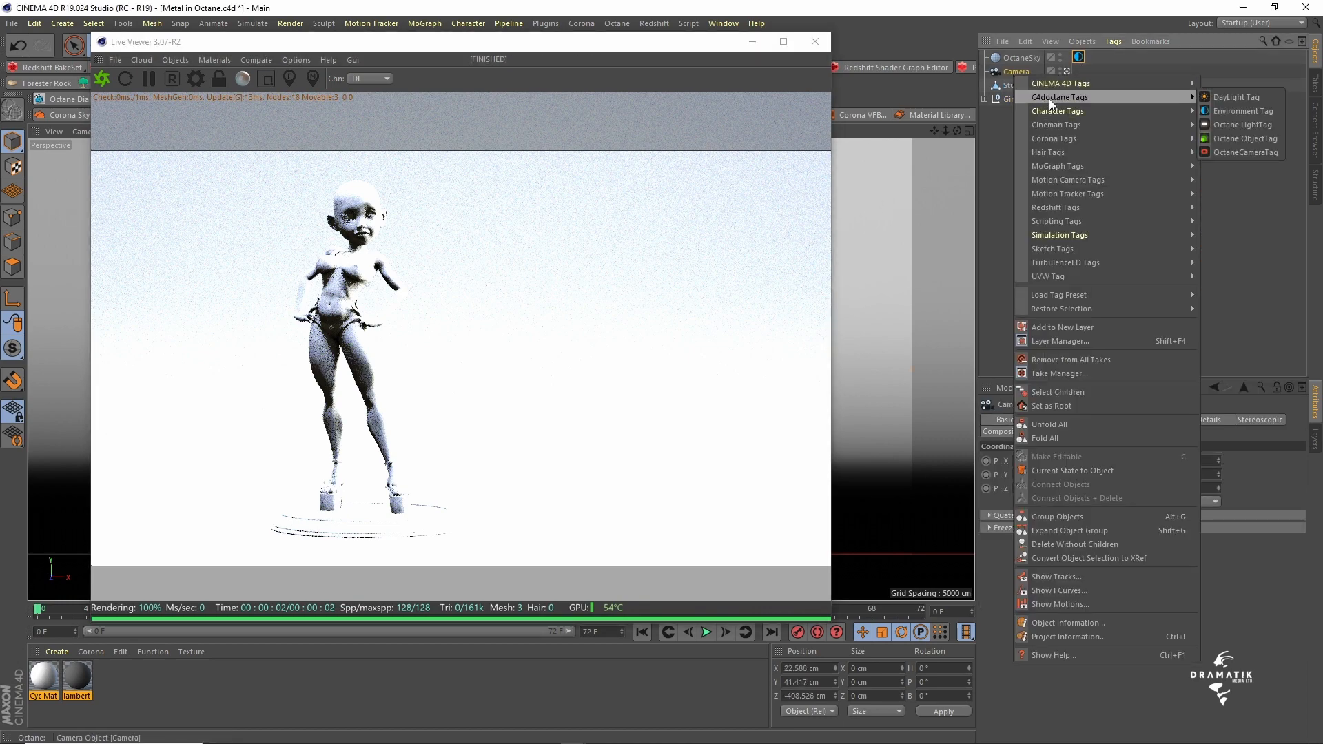
{"action": "left_click", "coordinate": [1240, 151]}
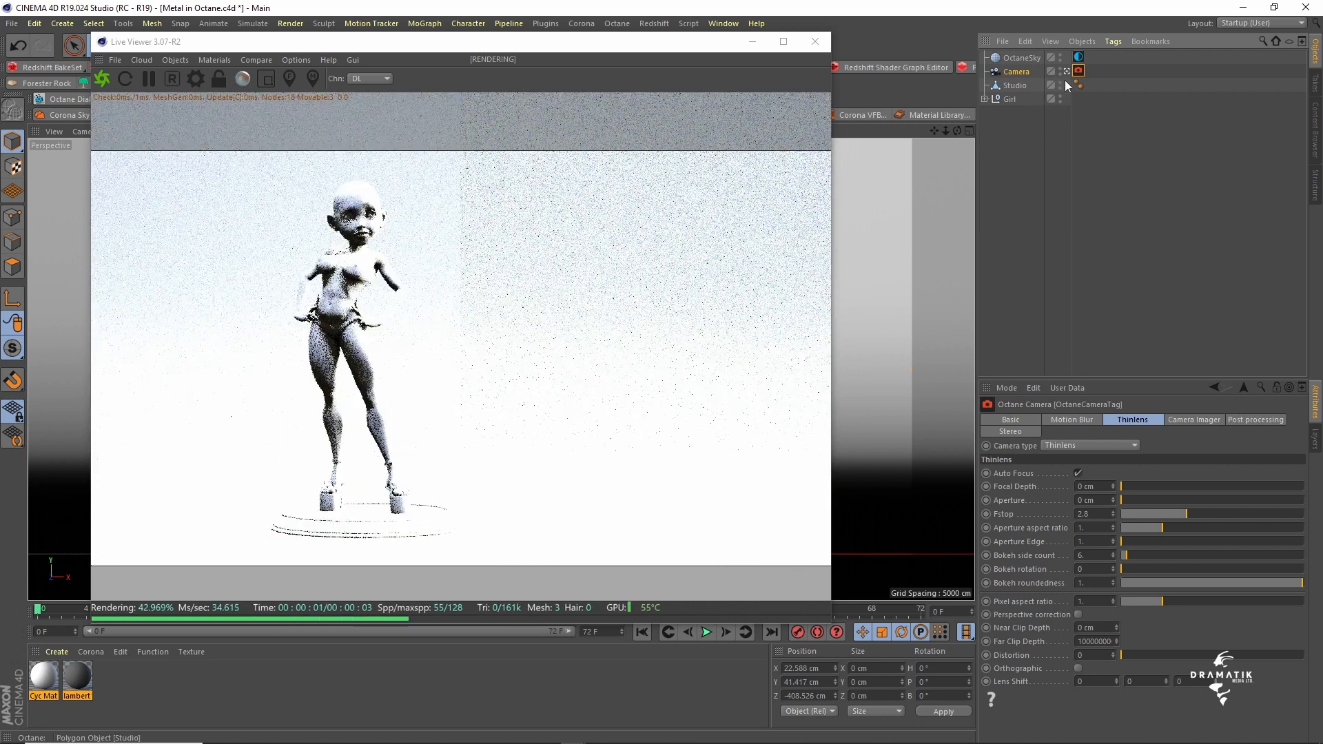
- Reduce the power of the sky's environment tag to about 0.533
{"action": "left_click", "coordinate": [1079, 56]}
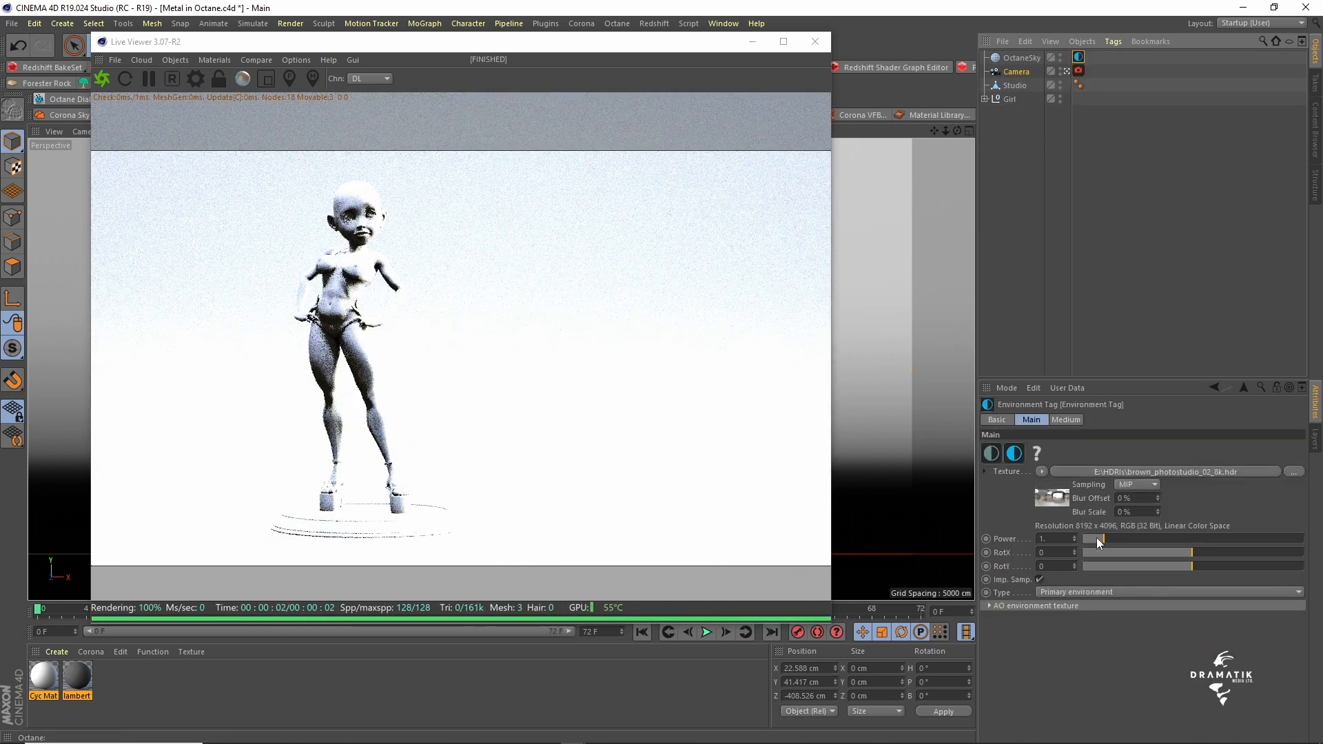
{"action": "left_click_drag", "start_coordinate": [1098, 537], "coordinate": [1095, 539]}
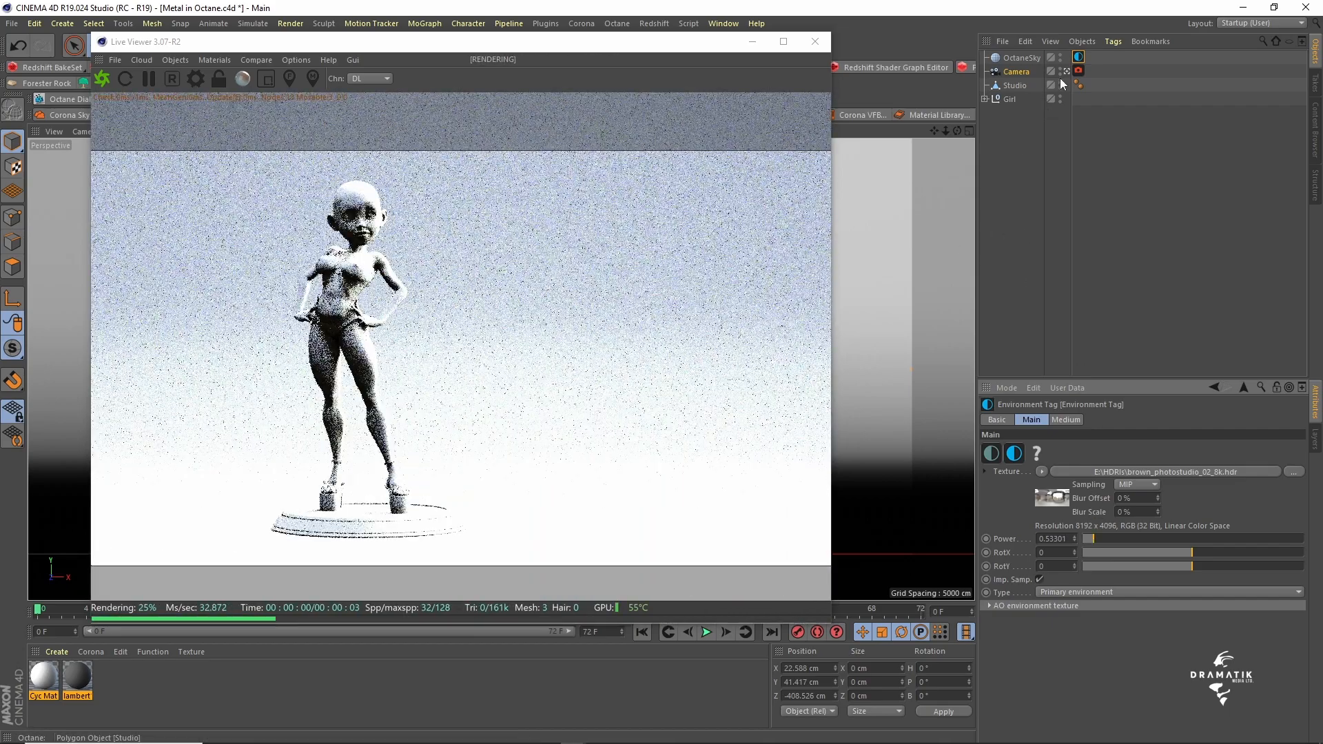
- Lower the exposure in the camera tag's imager settings to about 0.0017, restarting the live render to check the brightness
{"action": "left_click", "coordinate": [1078, 70]}
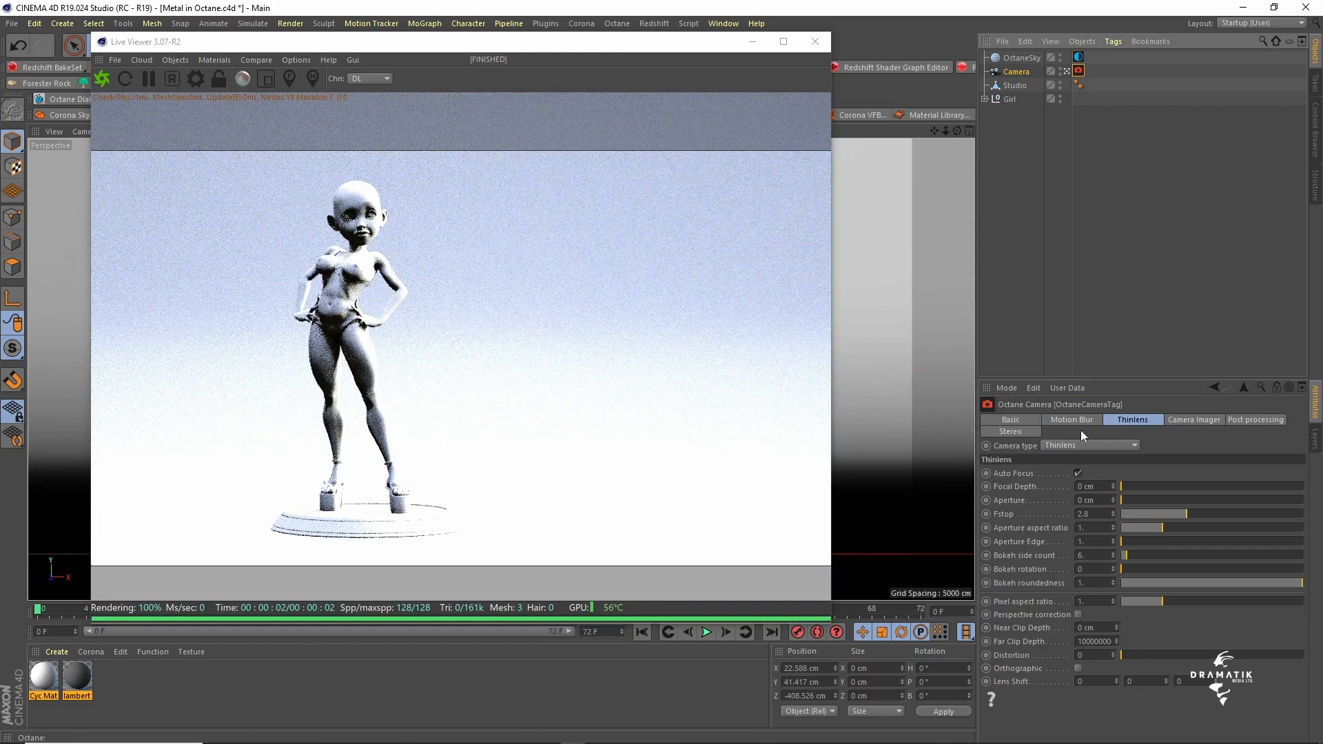
{"action": "left_click", "coordinate": [1192, 422]}
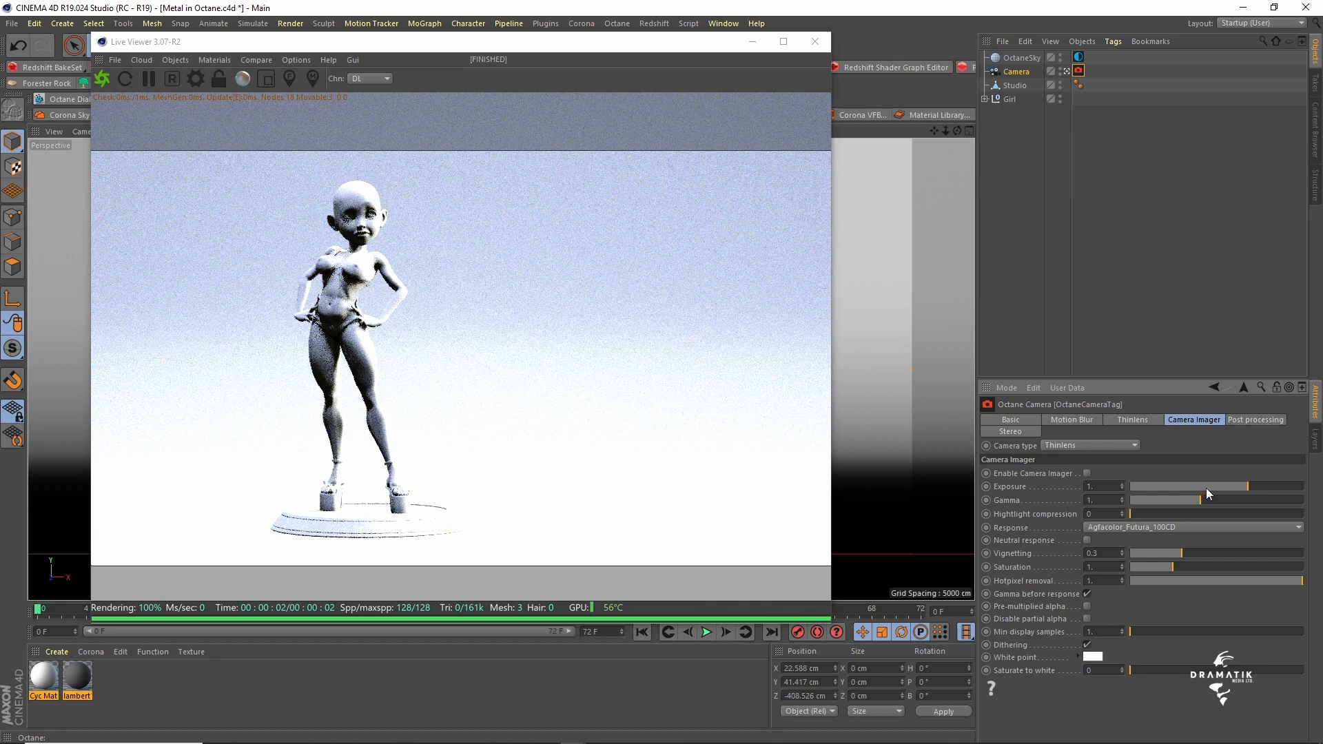
{"action": "left_click_drag", "start_coordinate": [1187, 486], "coordinate": [1171, 485]}
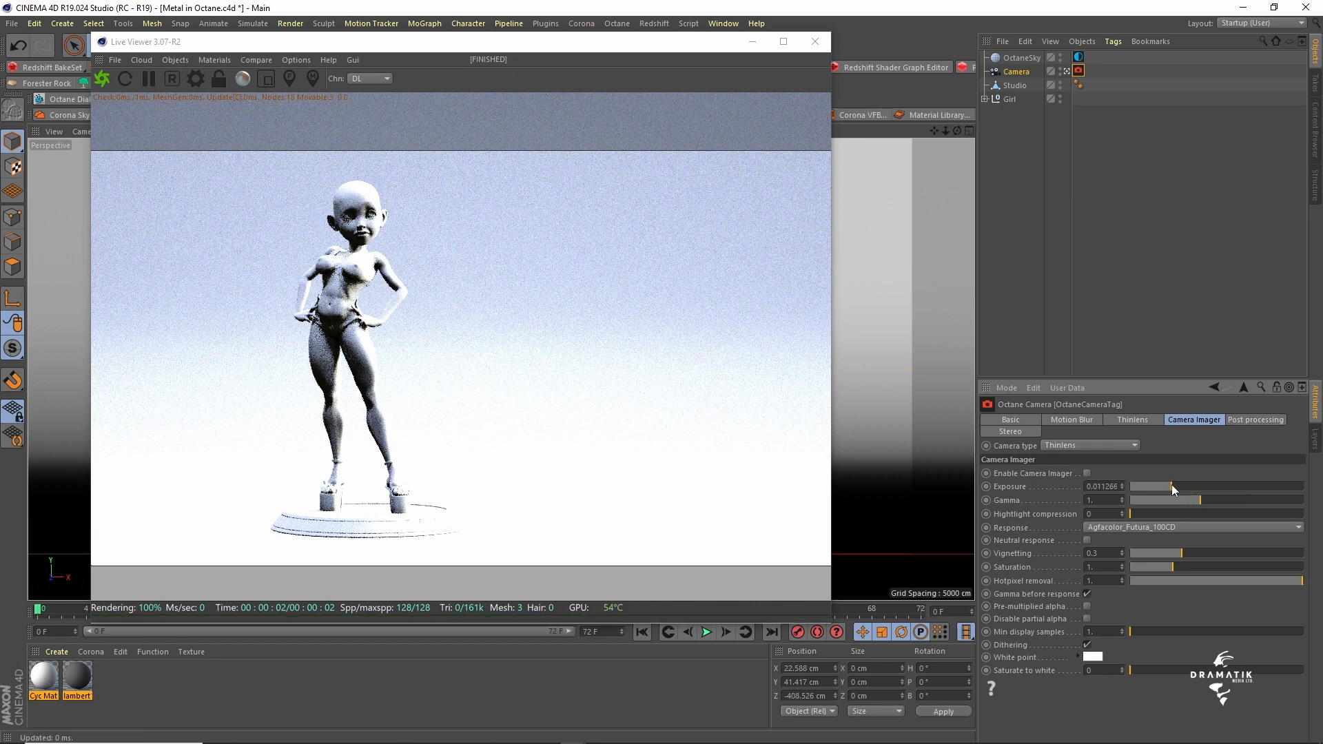
{"action": "left_click", "coordinate": [102, 78]}
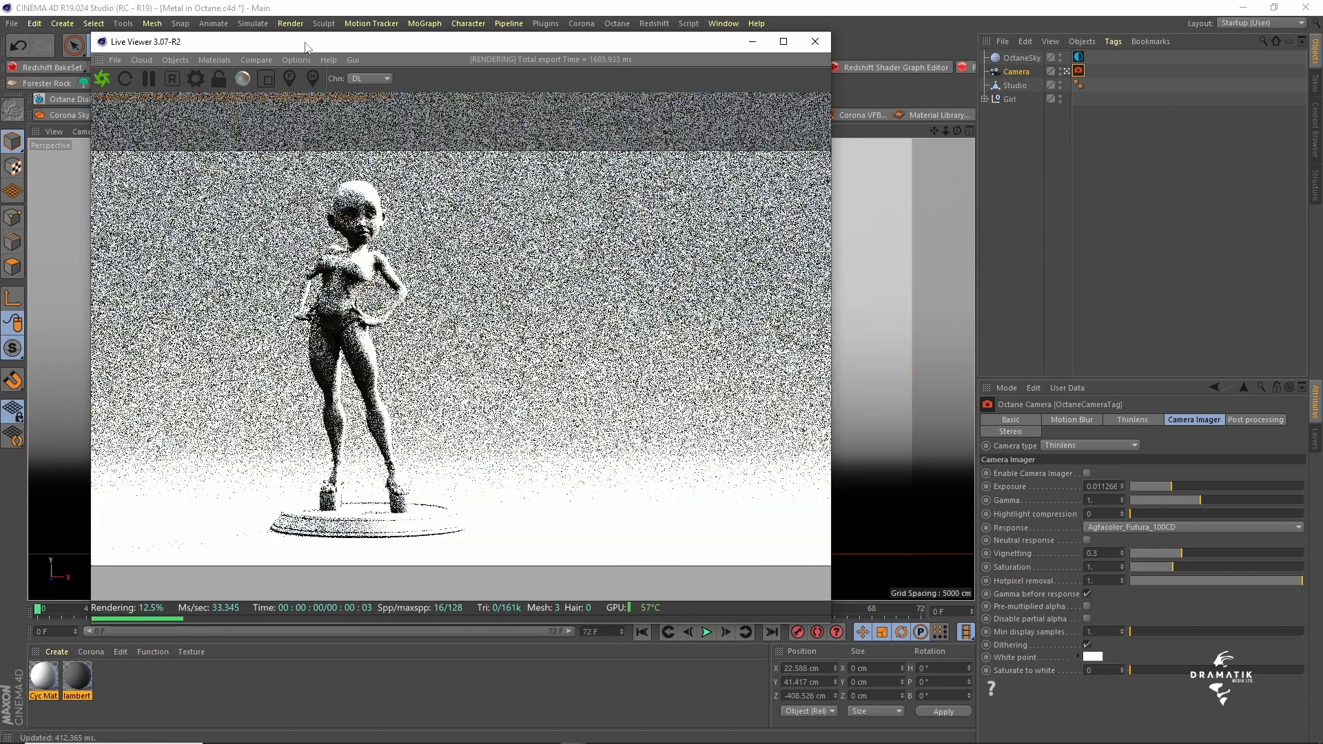
{"action": "left_click", "coordinate": [1137, 485]}
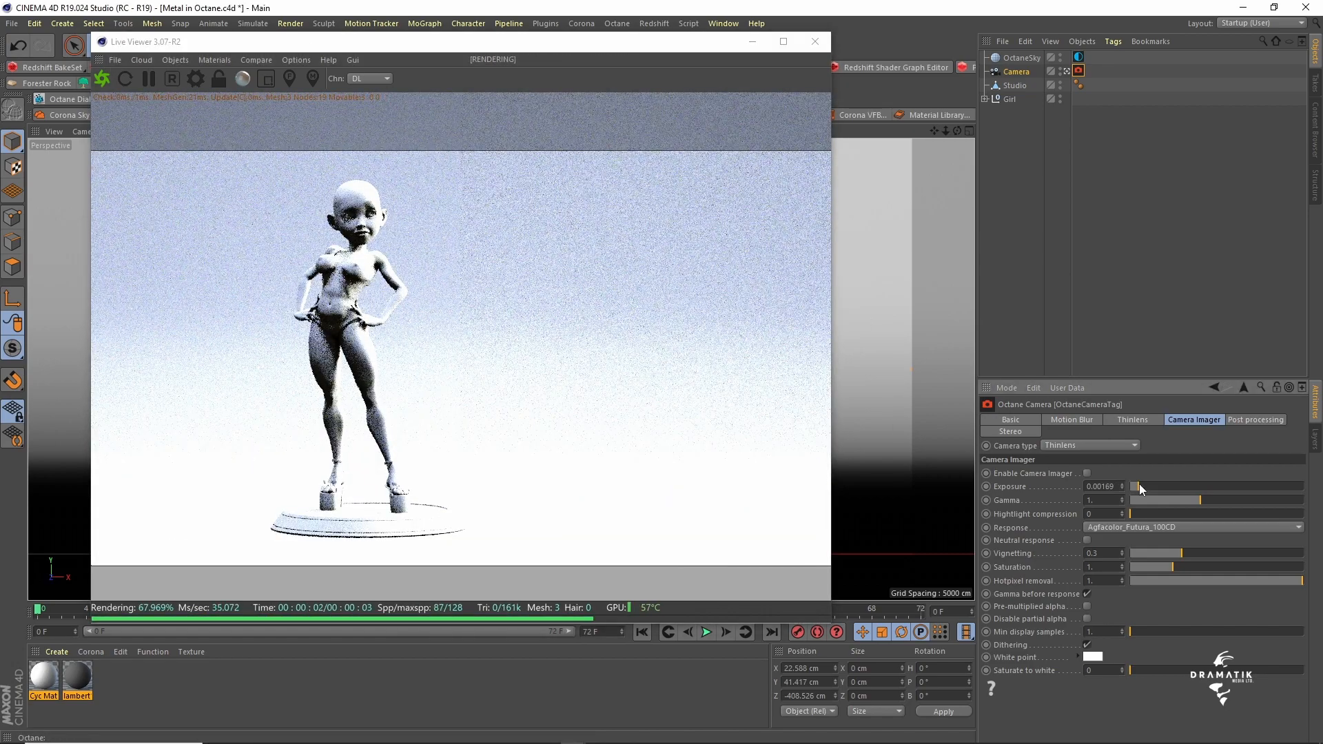
{"action": "left_click", "coordinate": [1122, 526]}
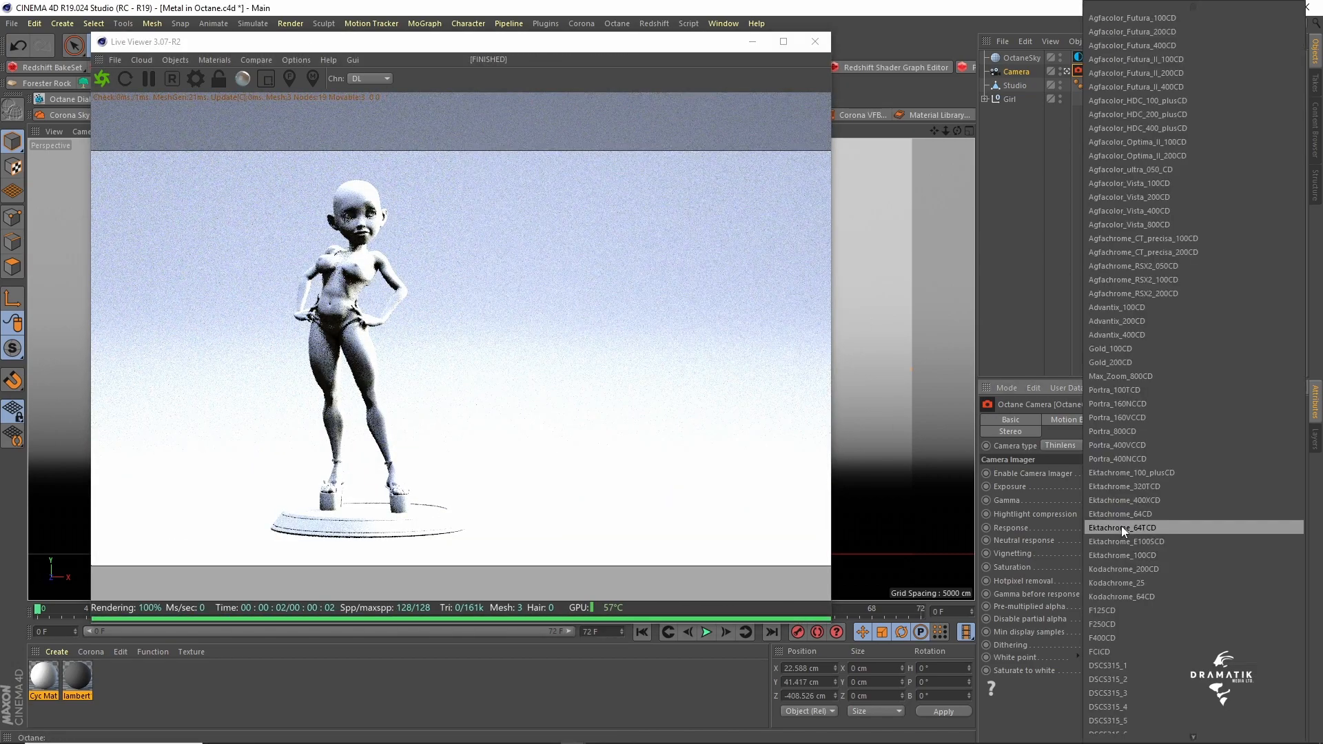
{"action": "left_click", "coordinate": [606, 47]}
- Move the Live Viewer down and set the luminance multiplier in the Octane environment settings to 0.01
{"action": "left_click_drag", "start_coordinate": [299, 49], "coordinate": [304, 116]}
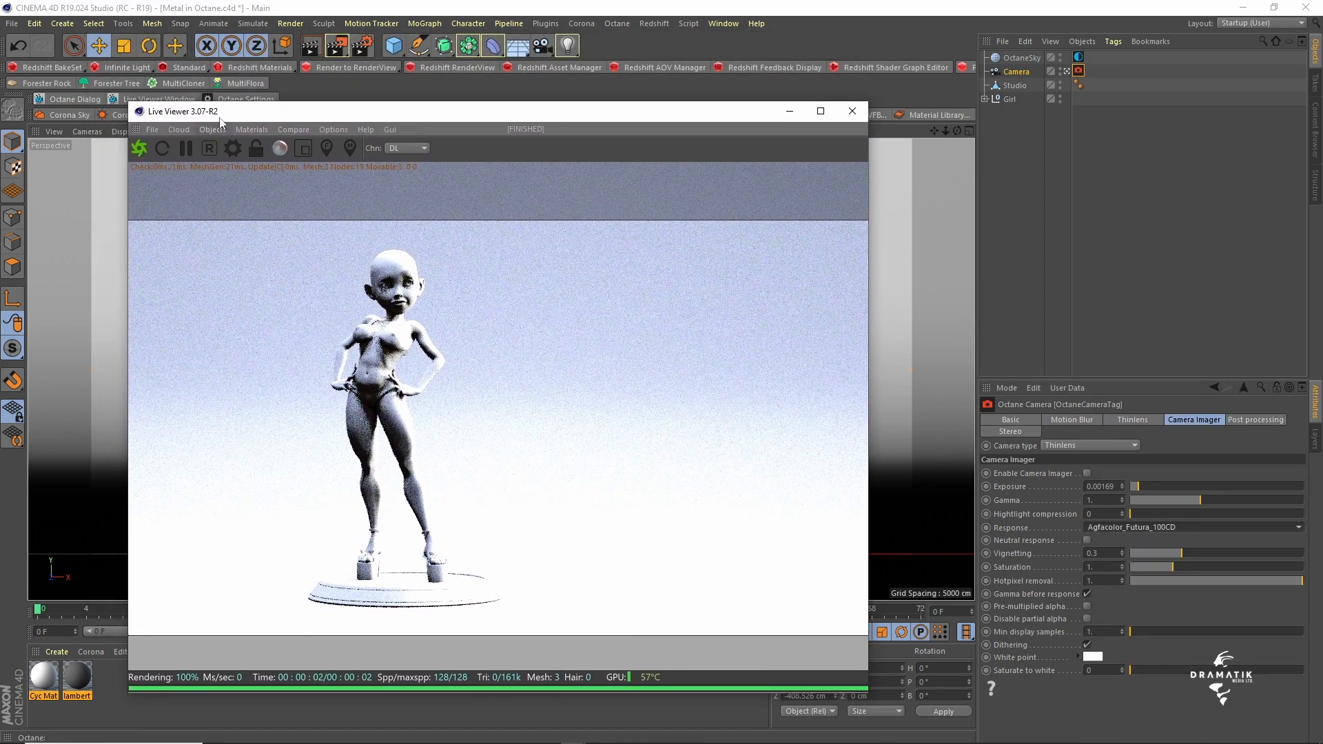
{"action": "left_click_drag", "start_coordinate": [221, 119], "coordinate": [217, 126]}
{"action": "left_click", "coordinate": [243, 99]}
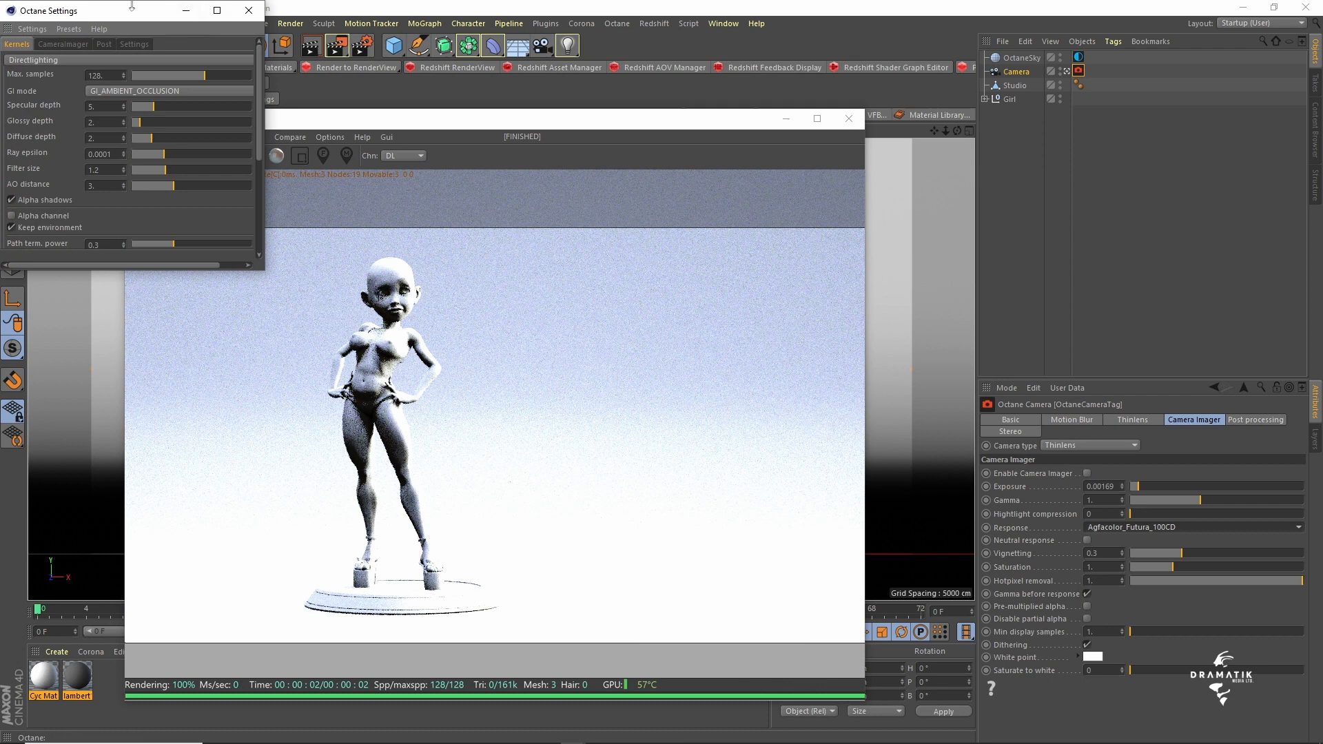
{"action": "left_click_drag", "start_coordinate": [128, 16], "coordinate": [289, 64]}
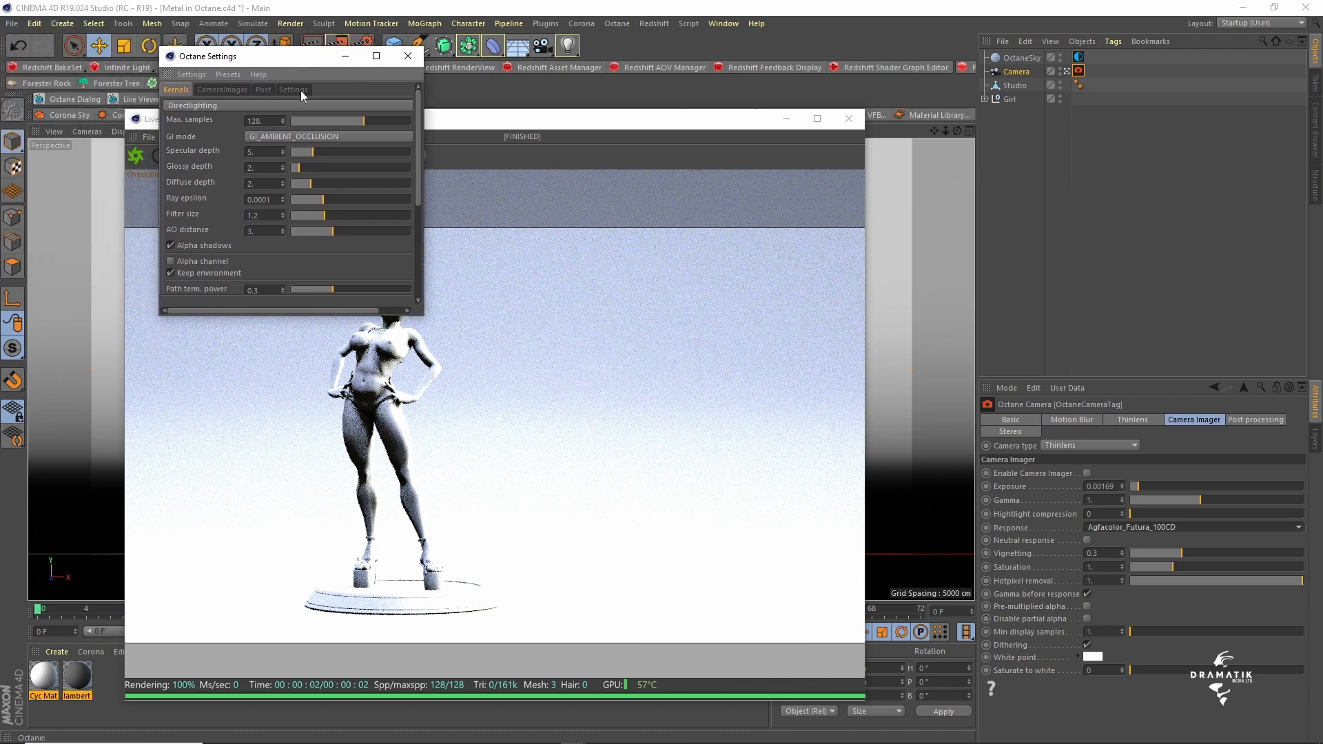
{"action": "left_click", "coordinate": [298, 90]}
{"action": "left_click", "coordinate": [327, 106]}
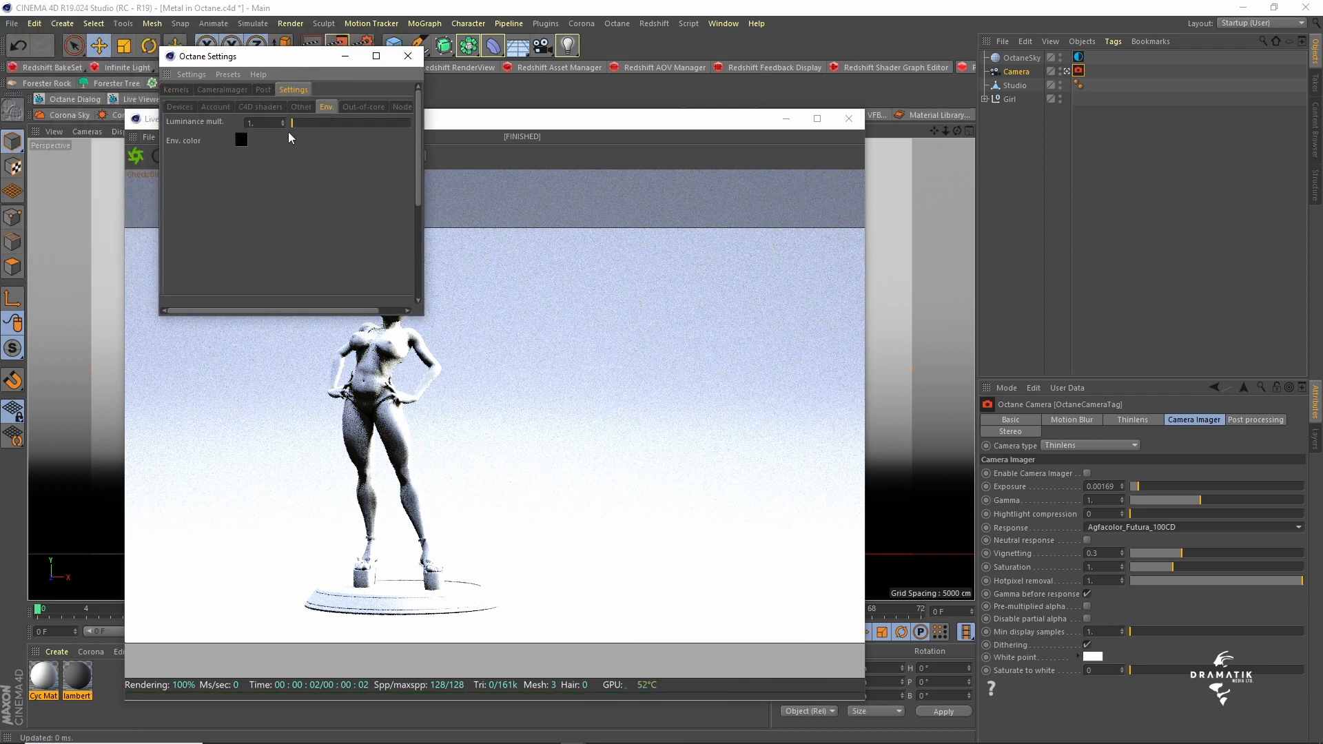
{"action": "type", "text": "0.01"}
{"action": "key", "text": "Return"}
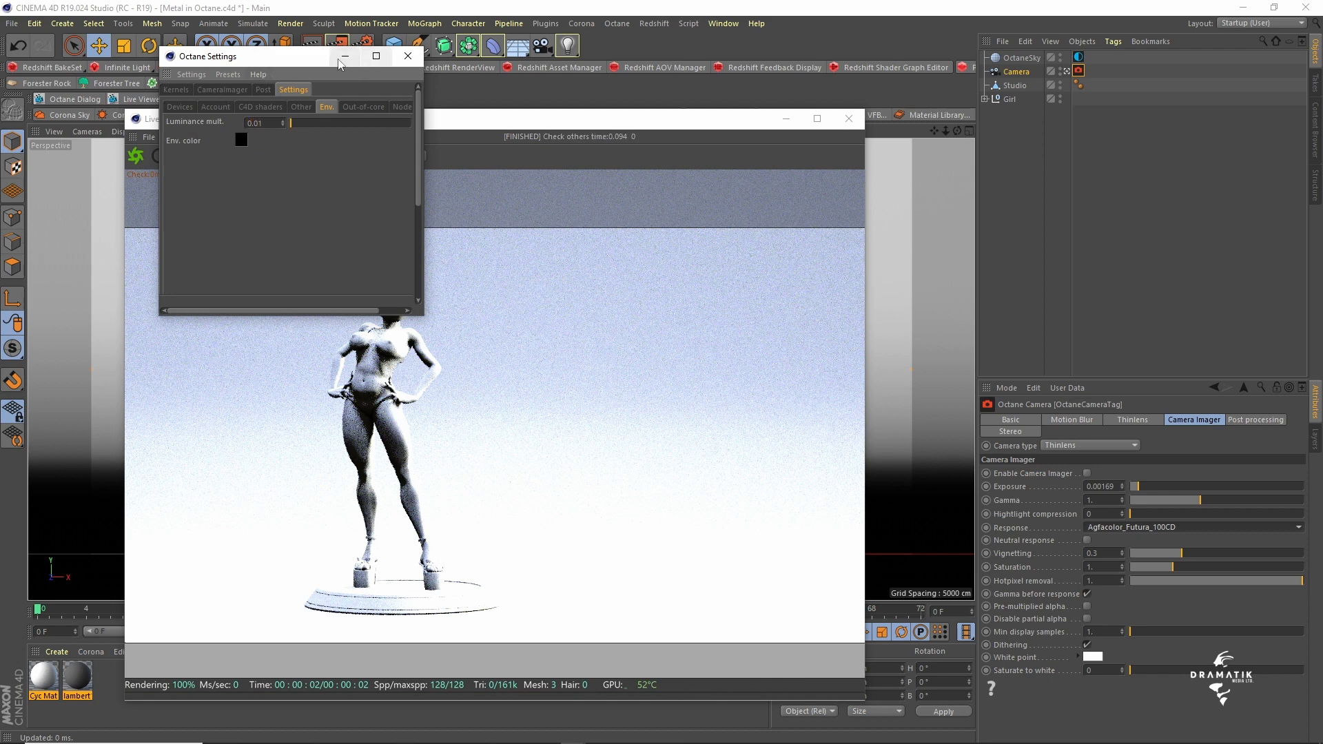
- Switch the Octane render kernel from direct lighting to Pathtracing
{"action": "left_click_drag", "start_coordinate": [316, 55], "coordinate": [382, 83]}
{"action": "left_click", "coordinate": [242, 117]}
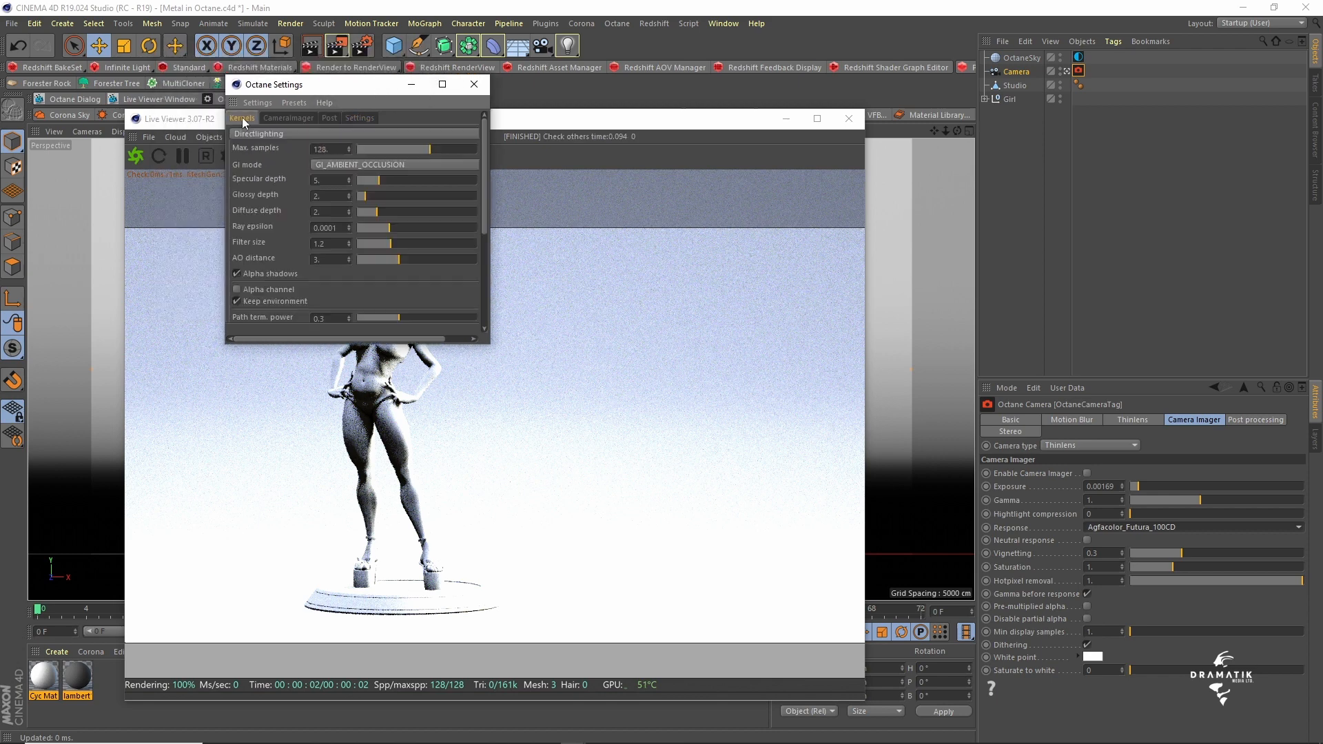
{"action": "left_click", "coordinate": [351, 164]}
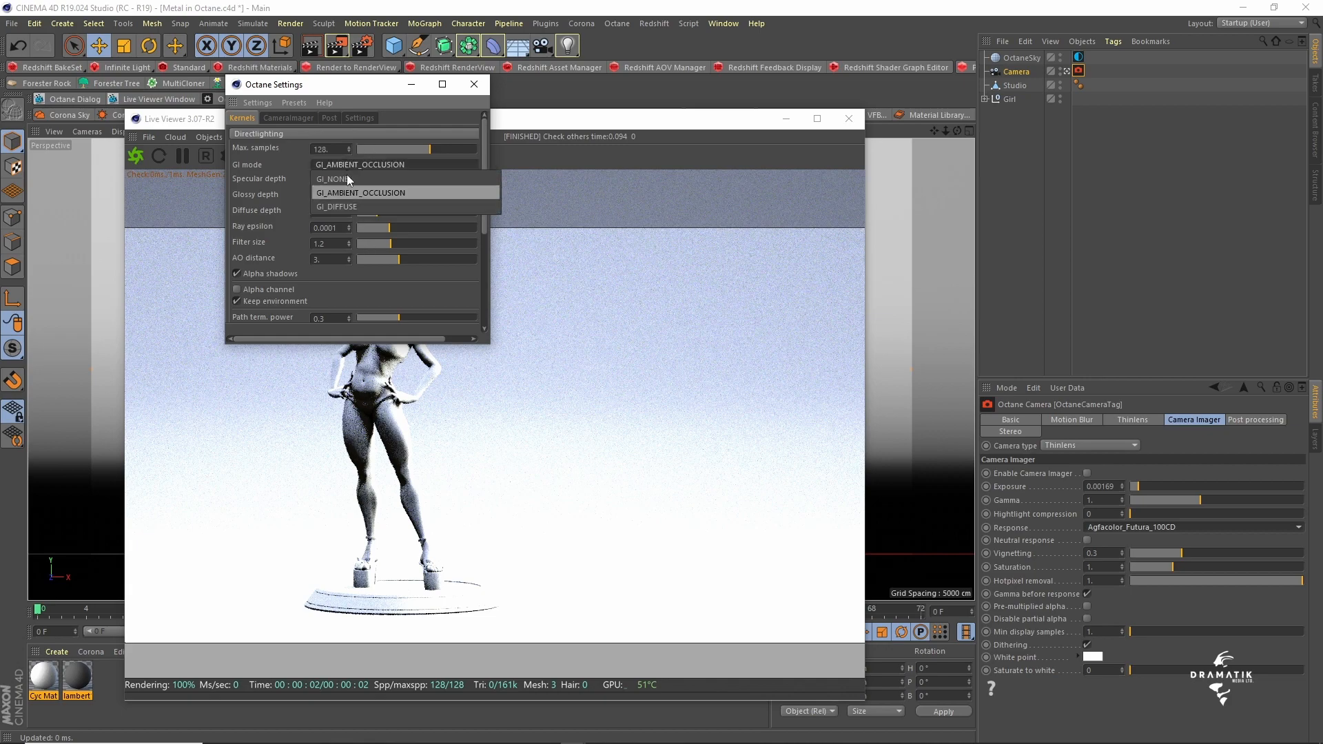
{"action": "left_click", "coordinate": [316, 131]}
{"action": "left_click", "coordinate": [316, 130]}
{"action": "left_click", "coordinate": [282, 177]}
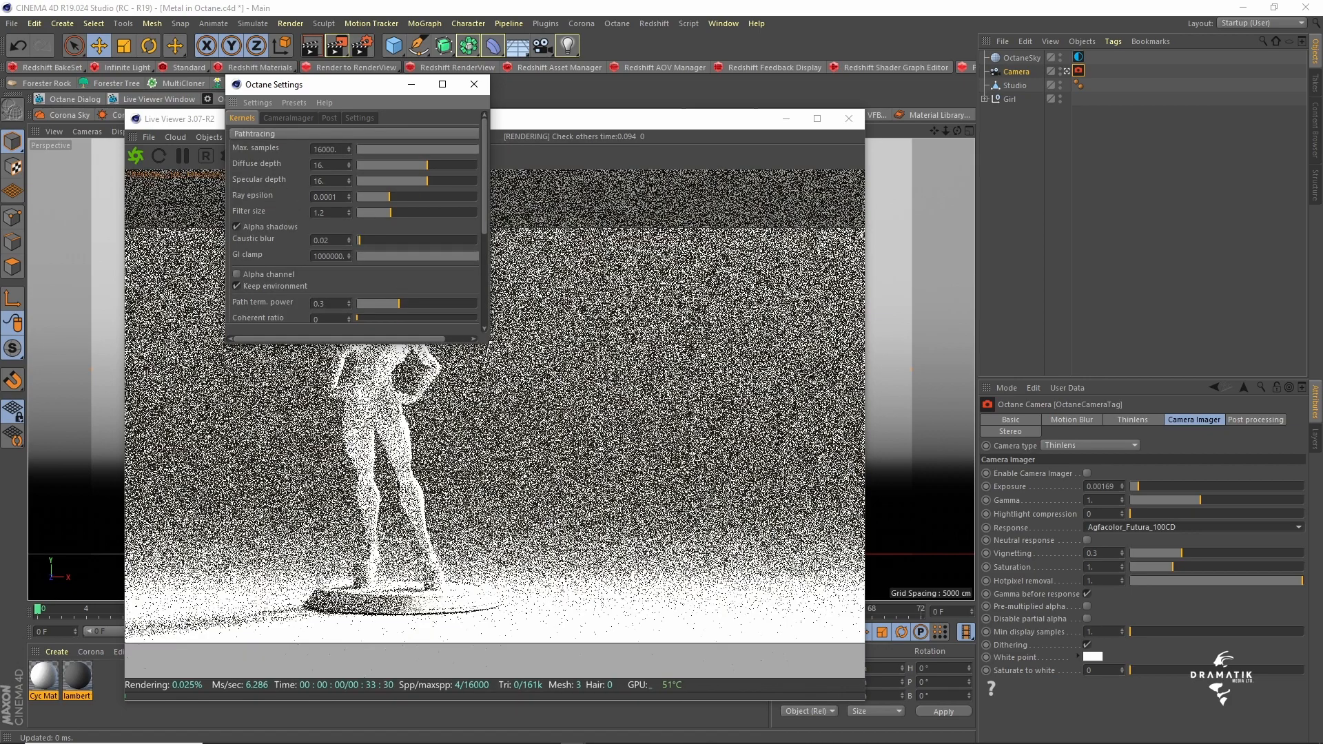
- Enlarge the Octane Settings window and set the Pathtracing kernel's GI clamp to 1
{"action": "left_click_drag", "start_coordinate": [488, 342], "coordinate": [702, 455]}
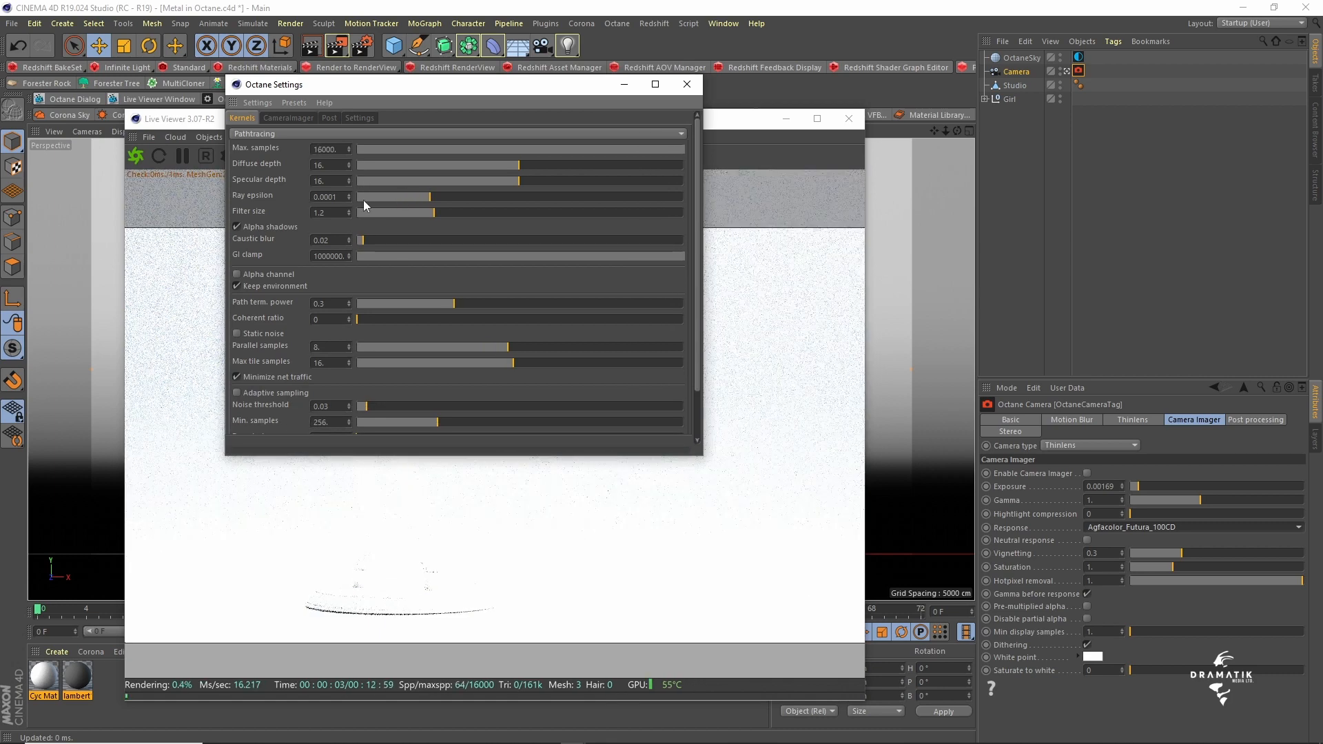
{"action": "double_click", "coordinate": [323, 256]}
{"action": "type", "text": "1"}
{"action": "key", "text": "Return"}
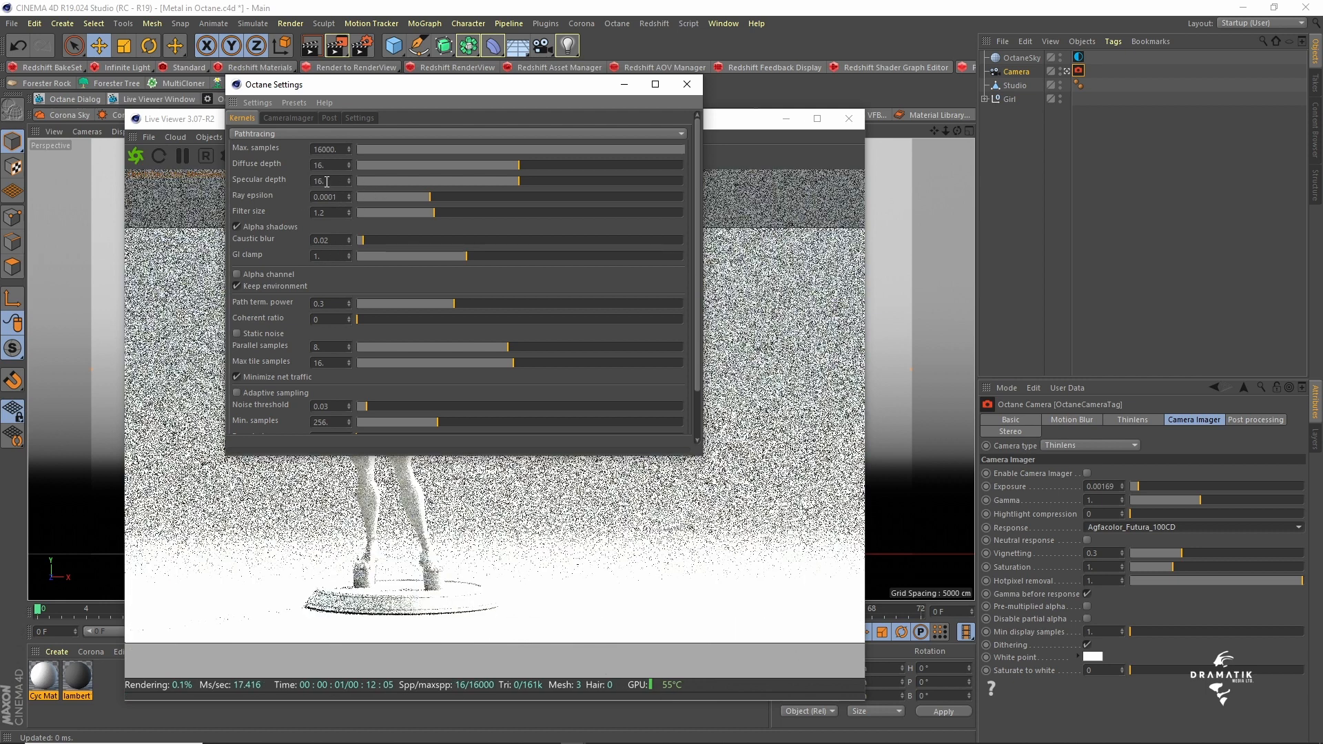
- Reduce the global camera imager exposure to about 0.147 and move the settings window clear of the figurine
{"action": "left_click", "coordinate": [289, 118]}
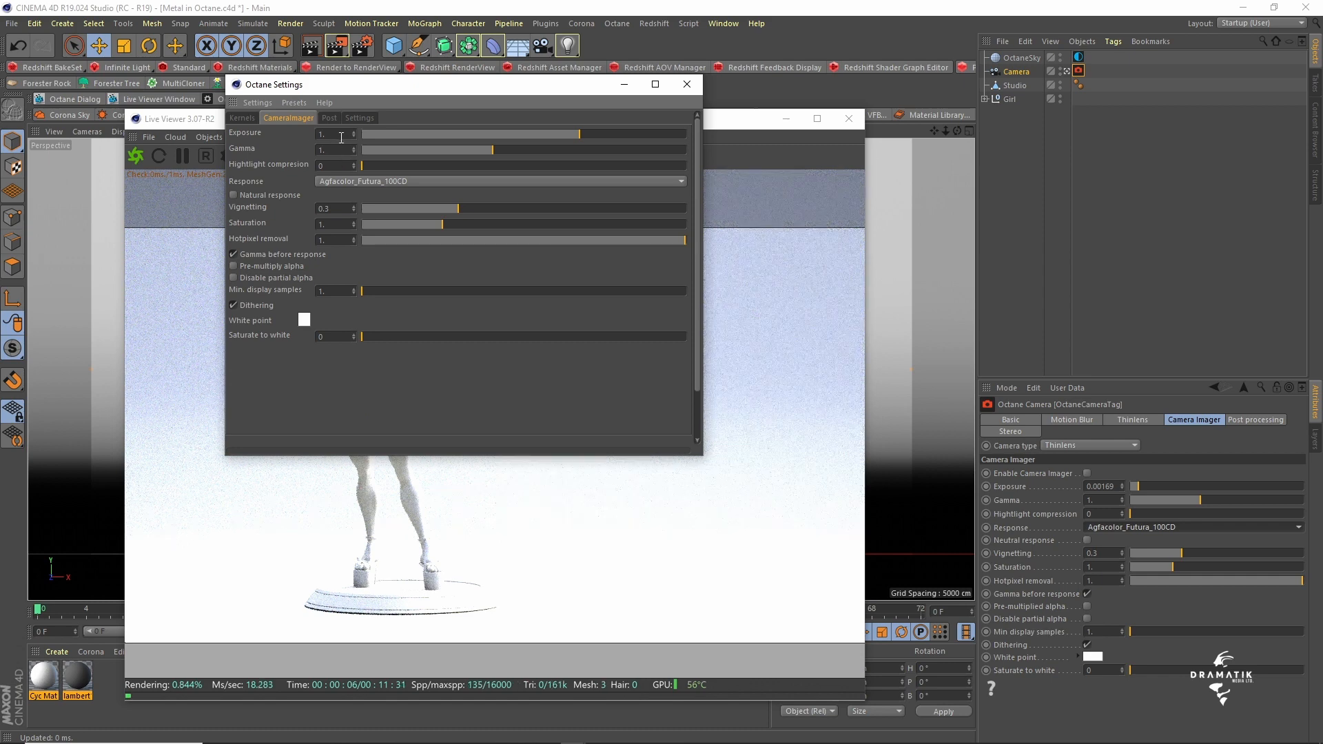
{"action": "left_click_drag", "start_coordinate": [445, 138], "coordinate": [520, 135]}
{"action": "left_click_drag", "start_coordinate": [447, 86], "coordinate": [686, 494]}
- Rotate the HDRI by setting the sky environment tag's RotX to about -0.304
{"action": "left_click", "coordinate": [1078, 57]}
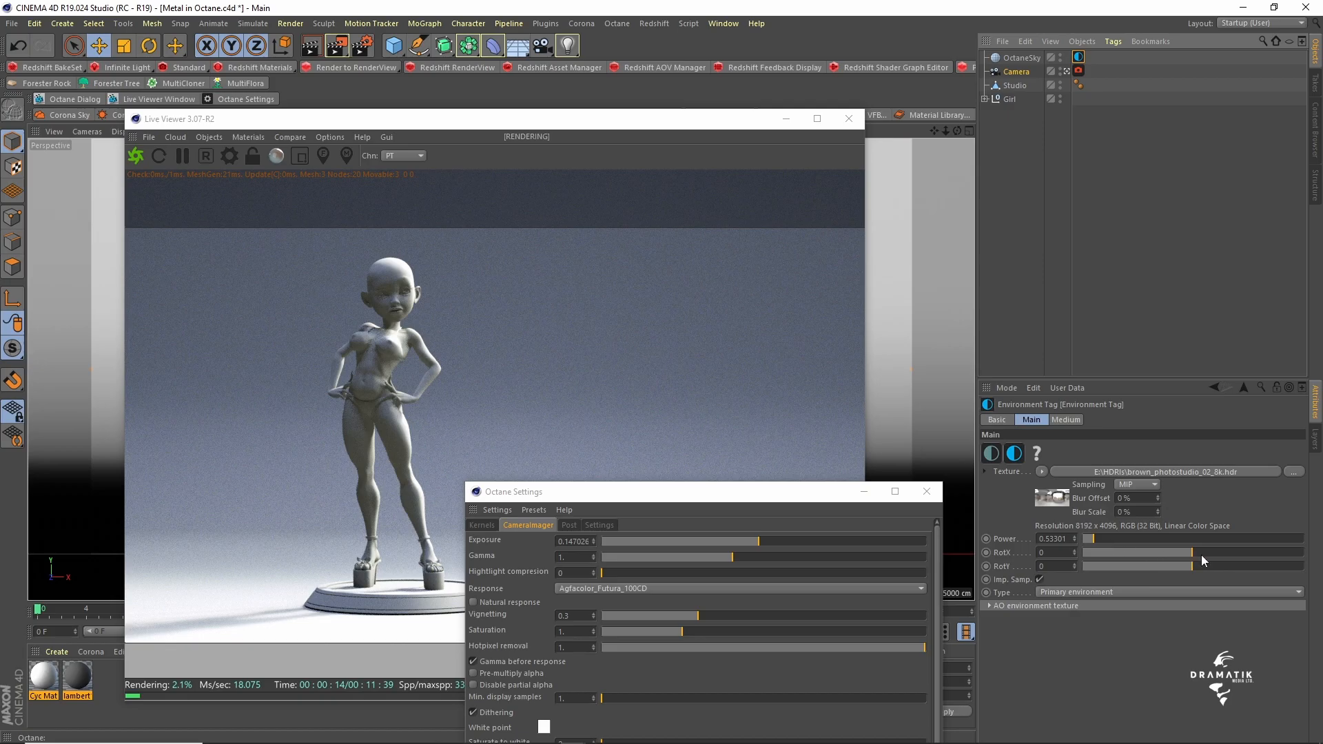
{"action": "left_click_drag", "start_coordinate": [1202, 555], "coordinate": [1159, 552]}
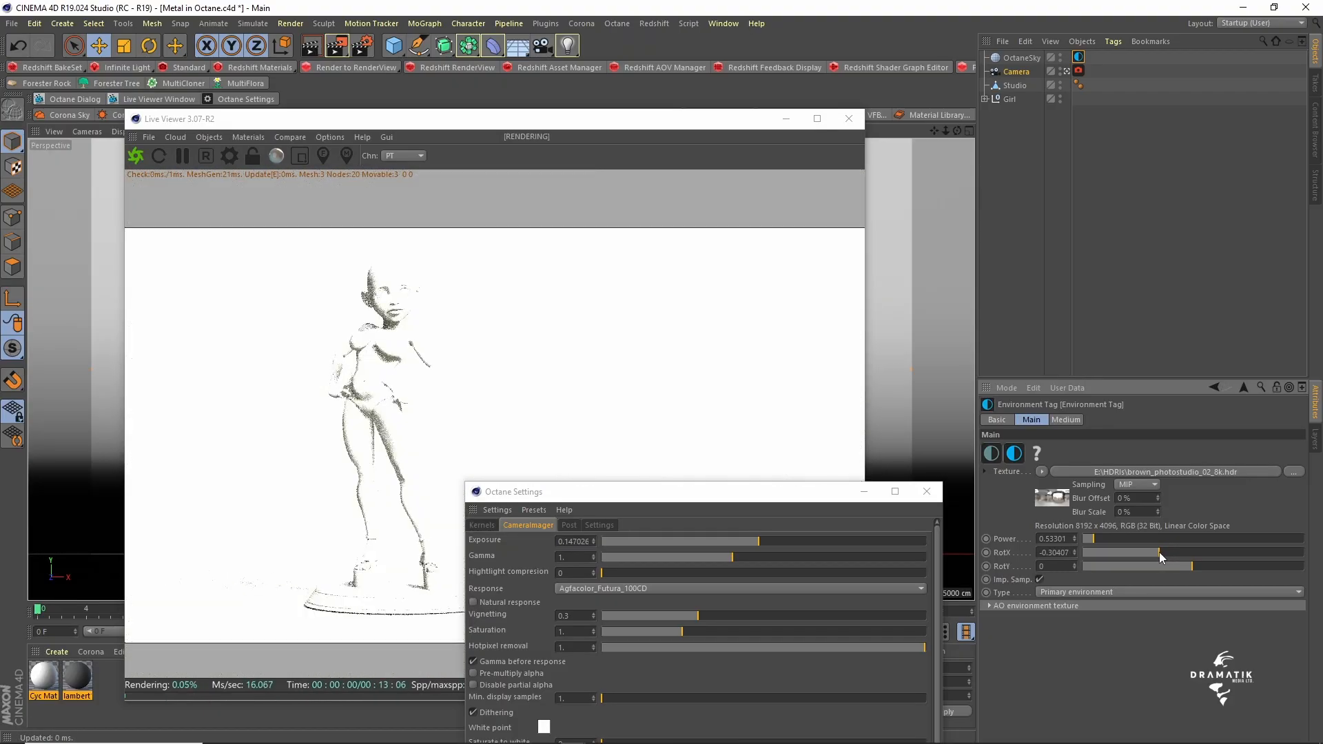
- Lower the global camera imager exposure to about 0.044 and set its response to Linear
{"action": "left_click_drag", "start_coordinate": [645, 491], "coordinate": [615, 160]}
{"action": "left_click_drag", "start_coordinate": [729, 209], "coordinate": [688, 211]}
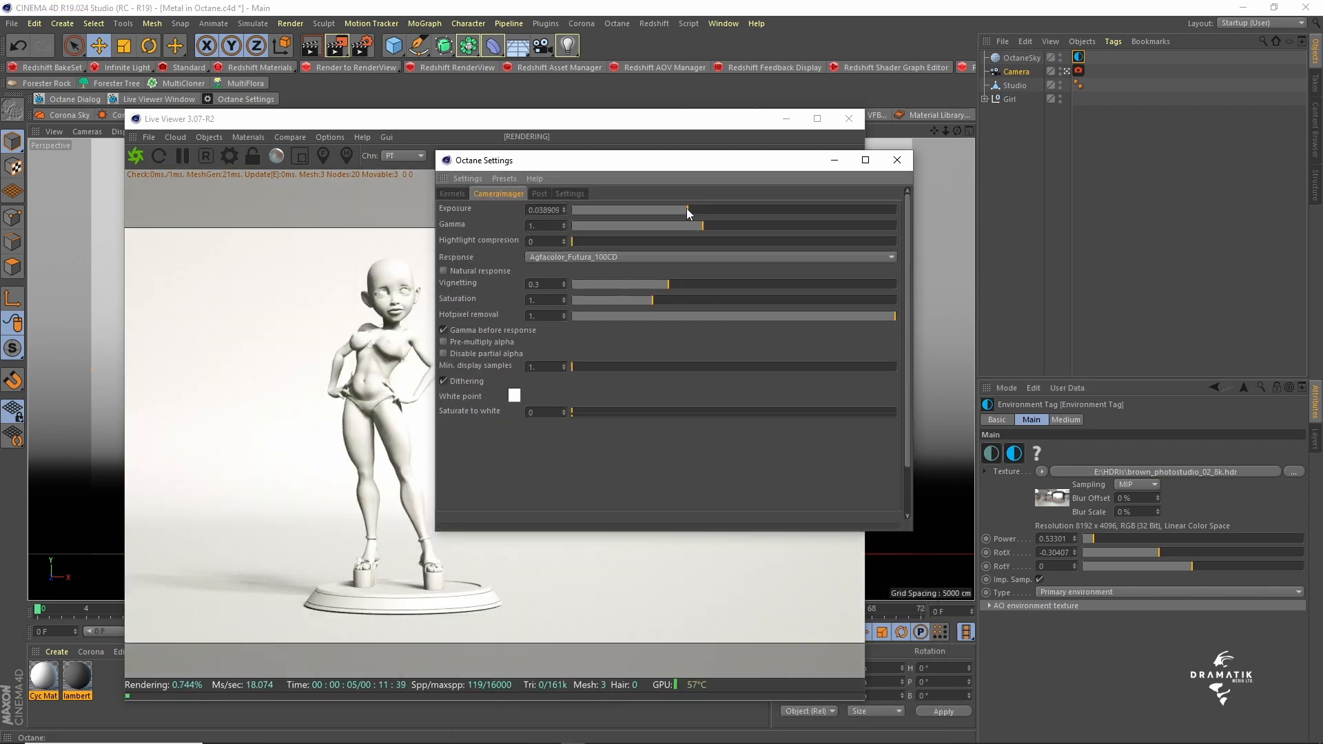
{"action": "left_click_drag", "start_coordinate": [687, 208], "coordinate": [689, 208]}
{"action": "left_click", "coordinate": [588, 257]}
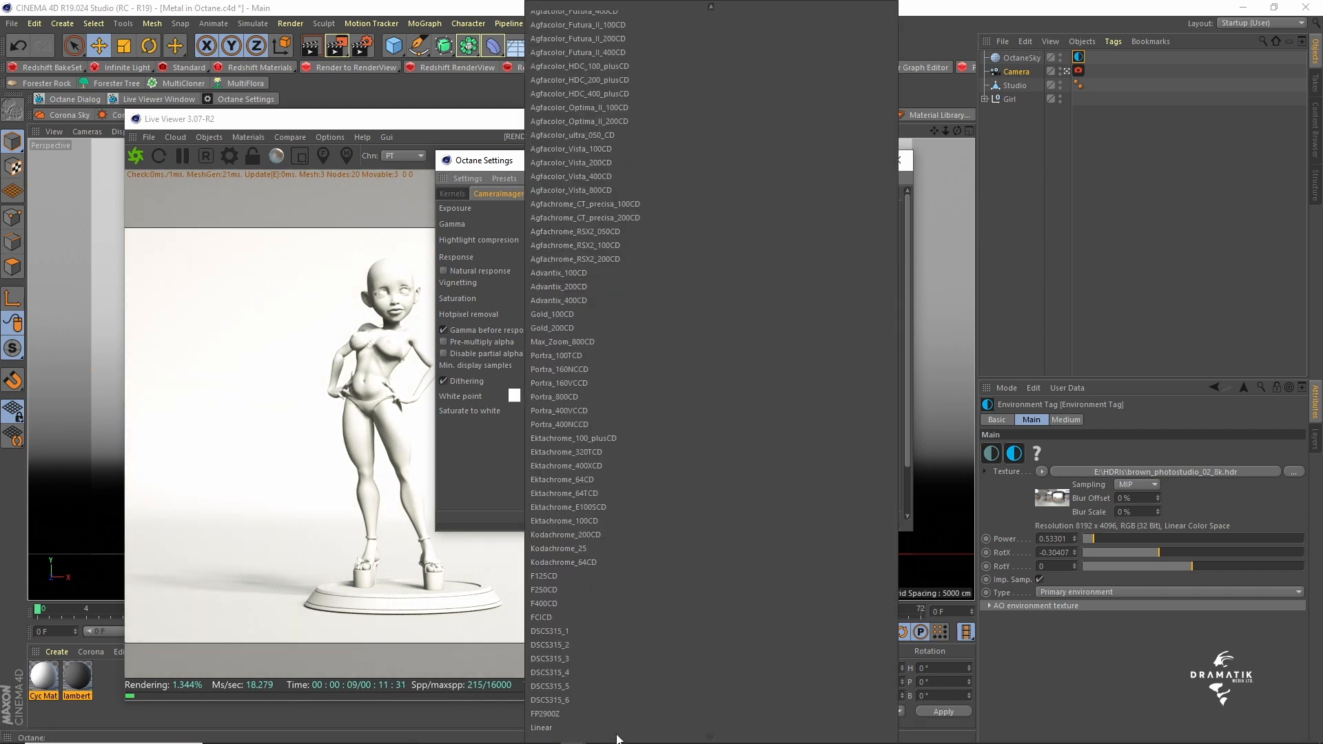
{"action": "left_click", "coordinate": [612, 729]}
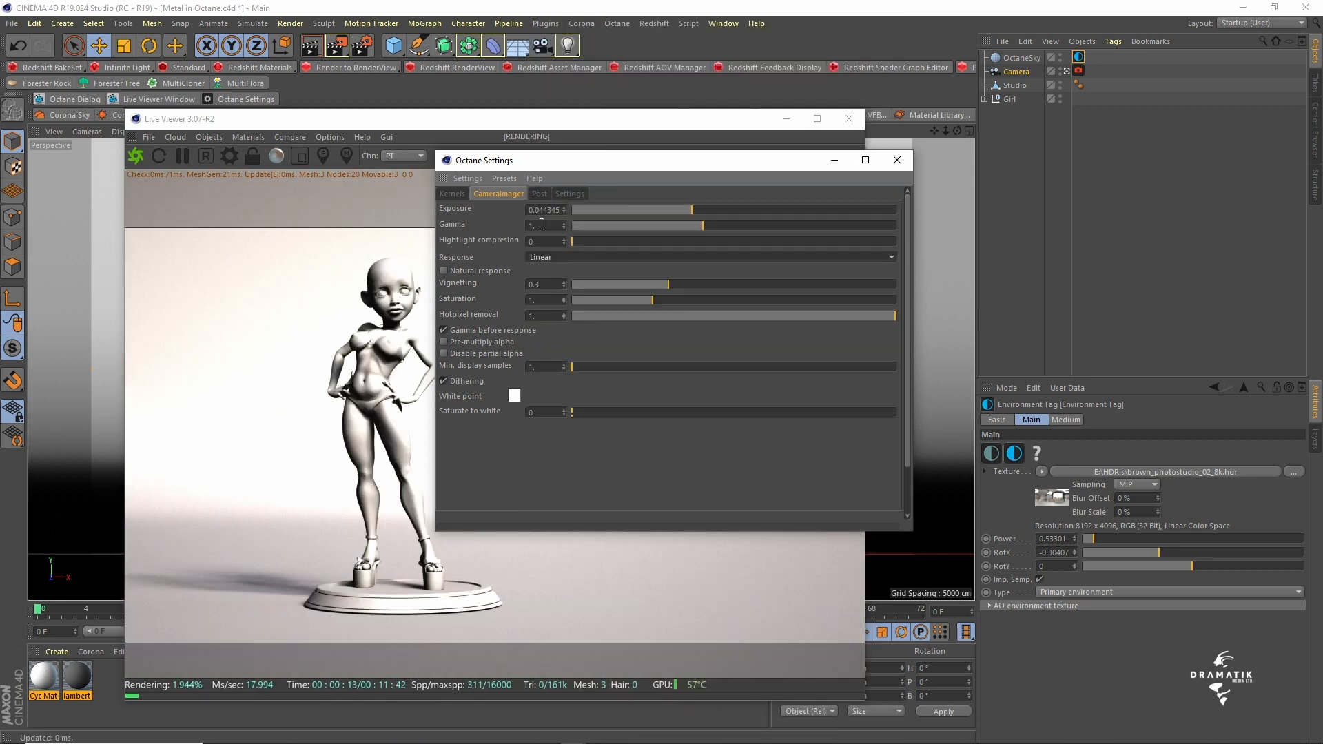
- Set the global camera imager's gamma to 2.2 and highlight compression to 1
{"action": "double_click", "coordinate": [541, 225]}
{"action": "type", "text": "2.2"}
{"action": "key", "text": "Return"}
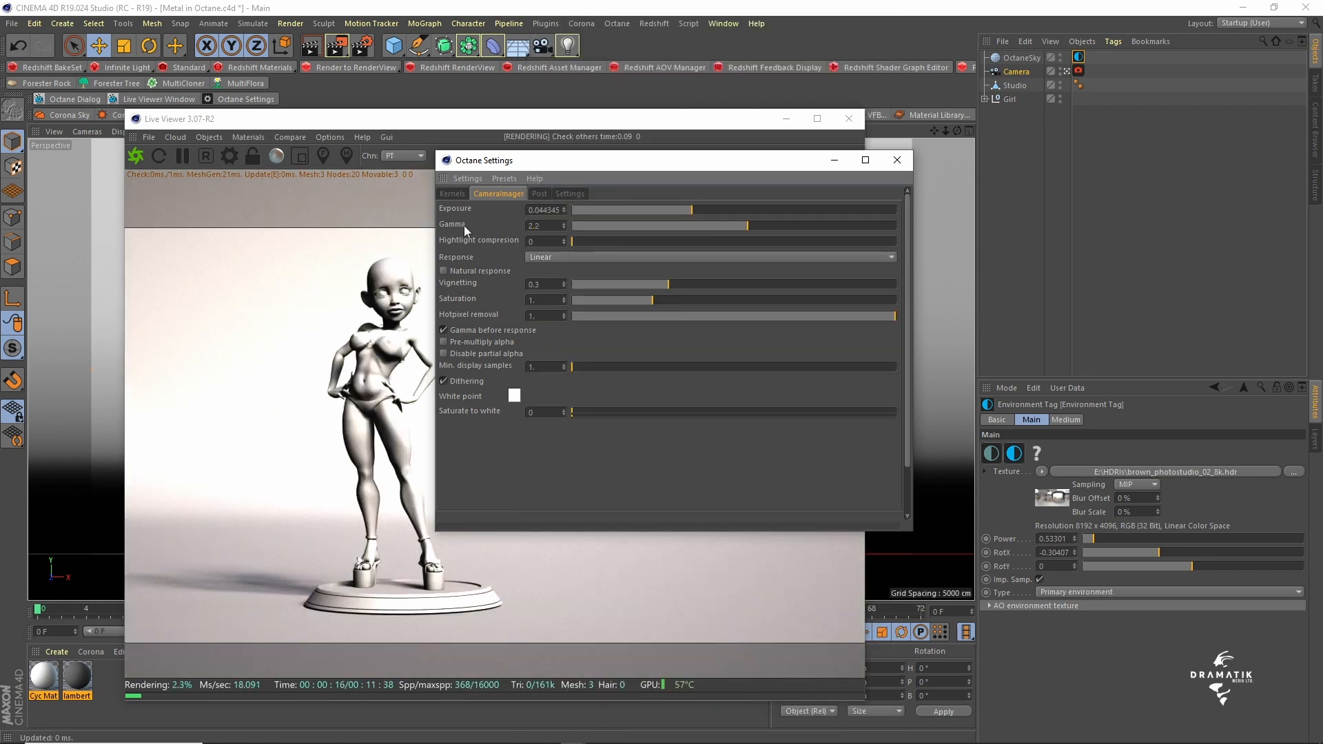
{"action": "left_click_drag", "start_coordinate": [540, 243], "coordinate": [478, 237]}
{"action": "type", "text": "1"}
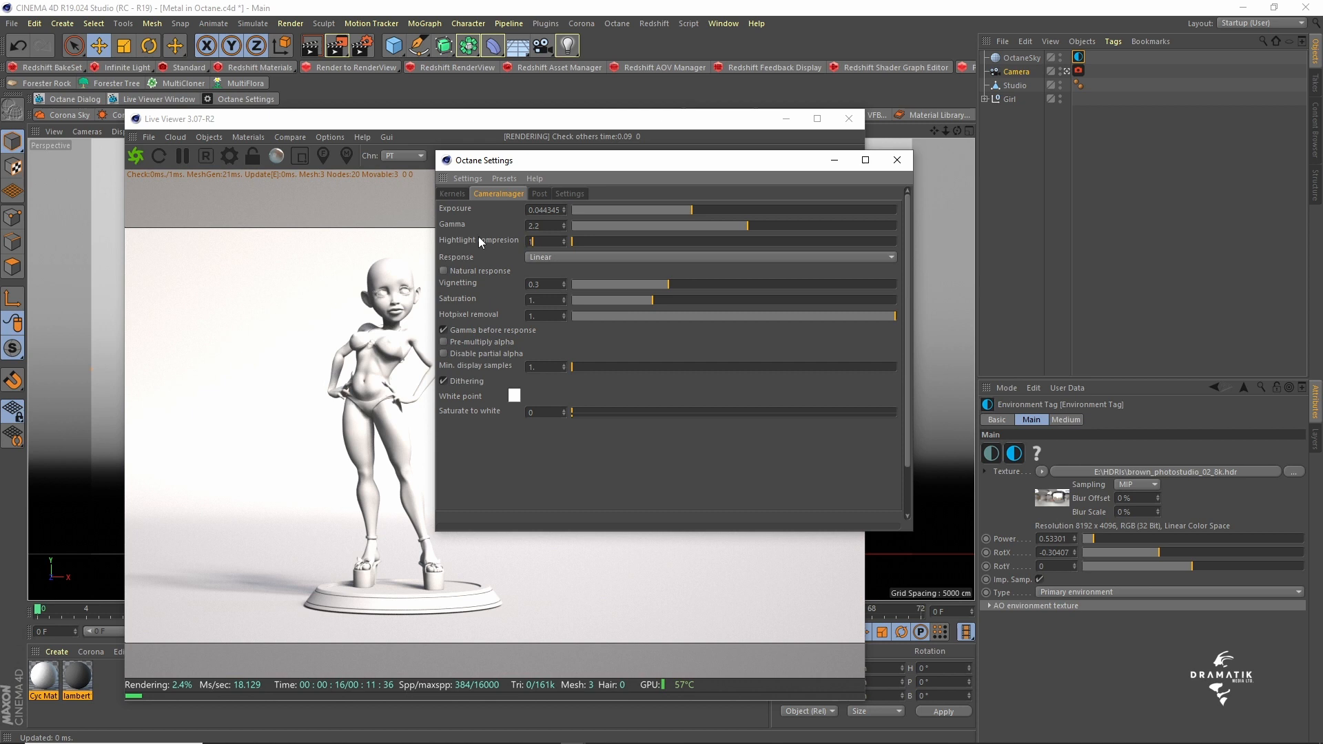
{"action": "key", "text": "Return"}
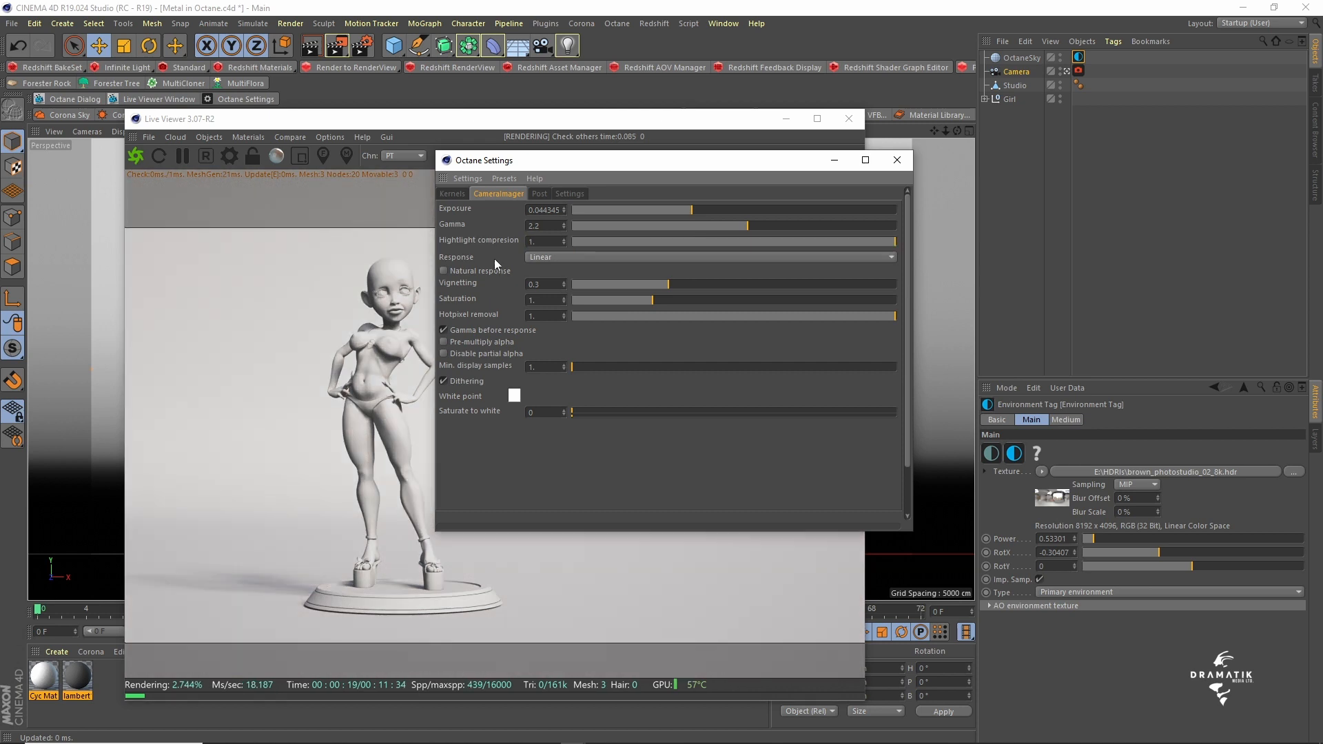
- Enable natural response, raise the global imager exposure to about 0.063, and close the Octane Settings
{"action": "left_click", "coordinate": [444, 271]}
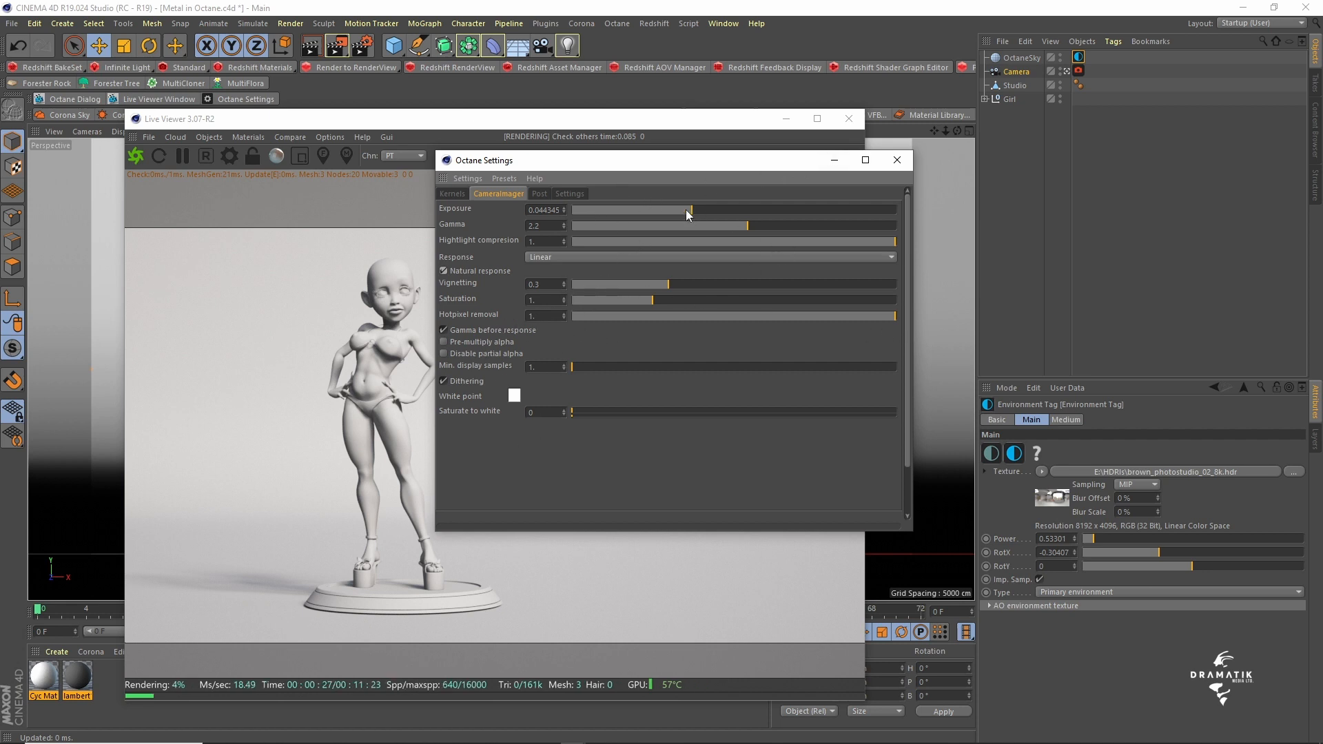
{"action": "left_click_drag", "start_coordinate": [696, 211], "coordinate": [699, 211]}
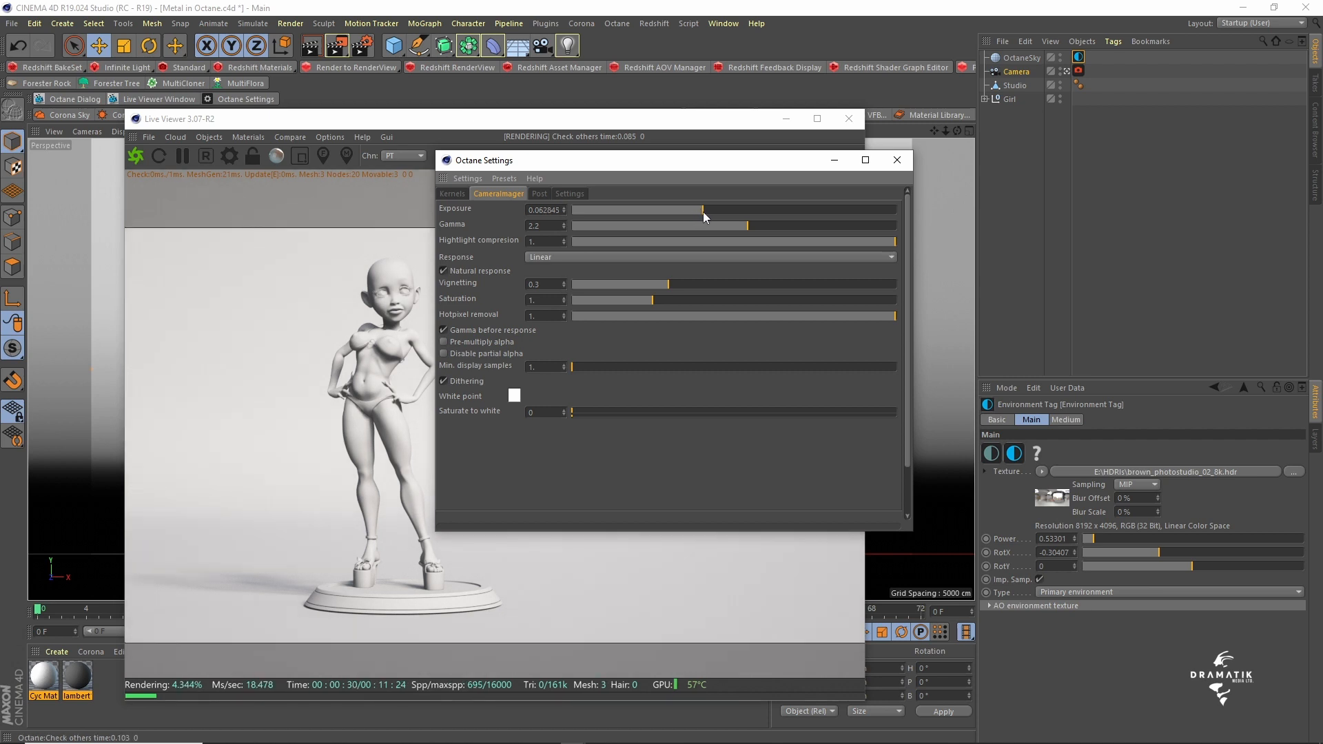
{"action": "left_click", "coordinate": [896, 160]}
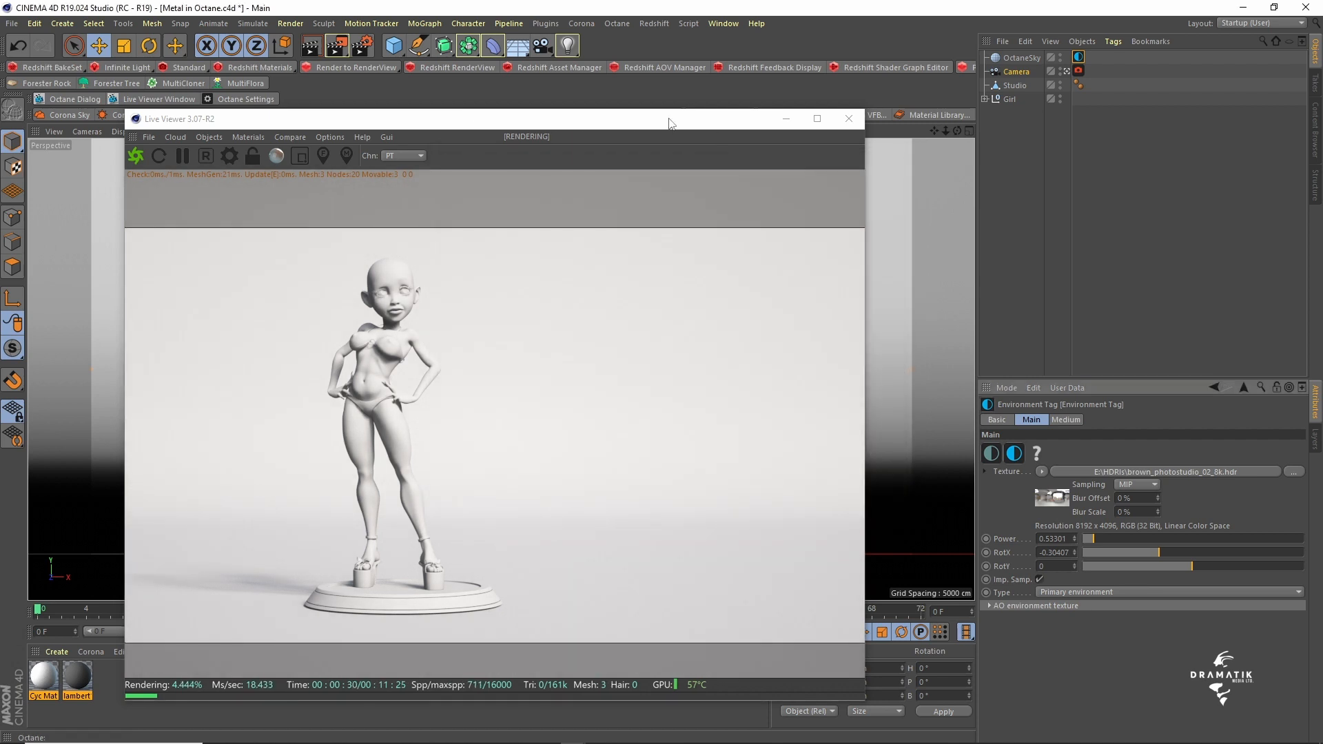
- Move the Live Viewer back up and enlarge the attributes area showing the camera's Octane tag
{"action": "left_click_drag", "start_coordinate": [668, 123], "coordinate": [644, 61]}
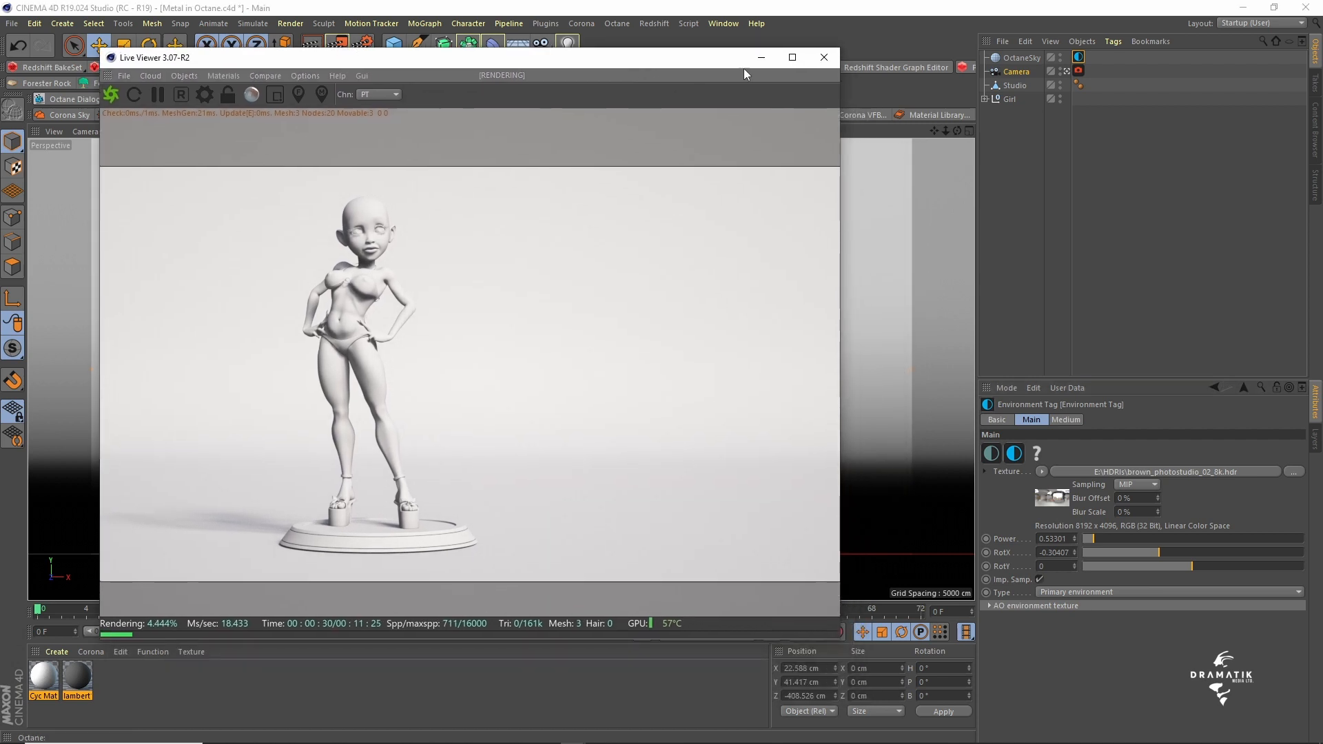
{"action": "left_click", "coordinate": [1080, 71]}
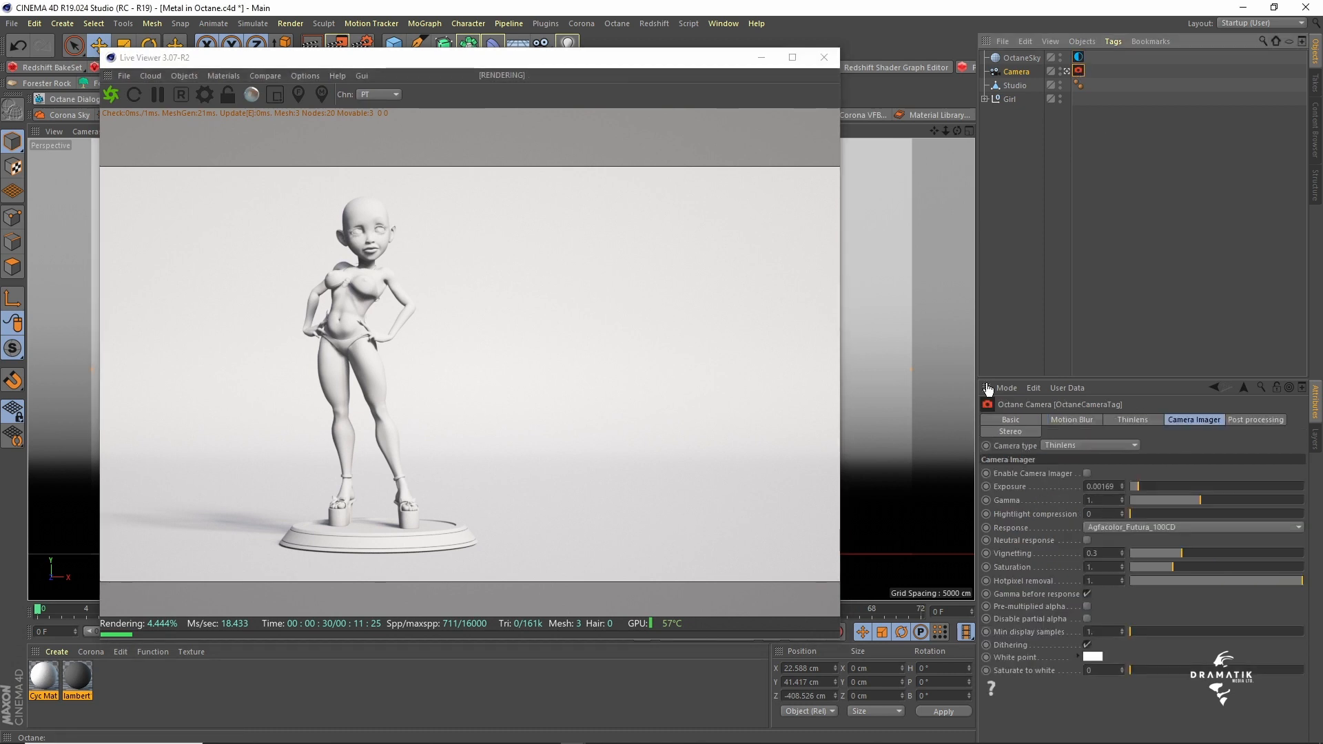
{"action": "left_click_drag", "start_coordinate": [979, 314], "coordinate": [902, 315]}
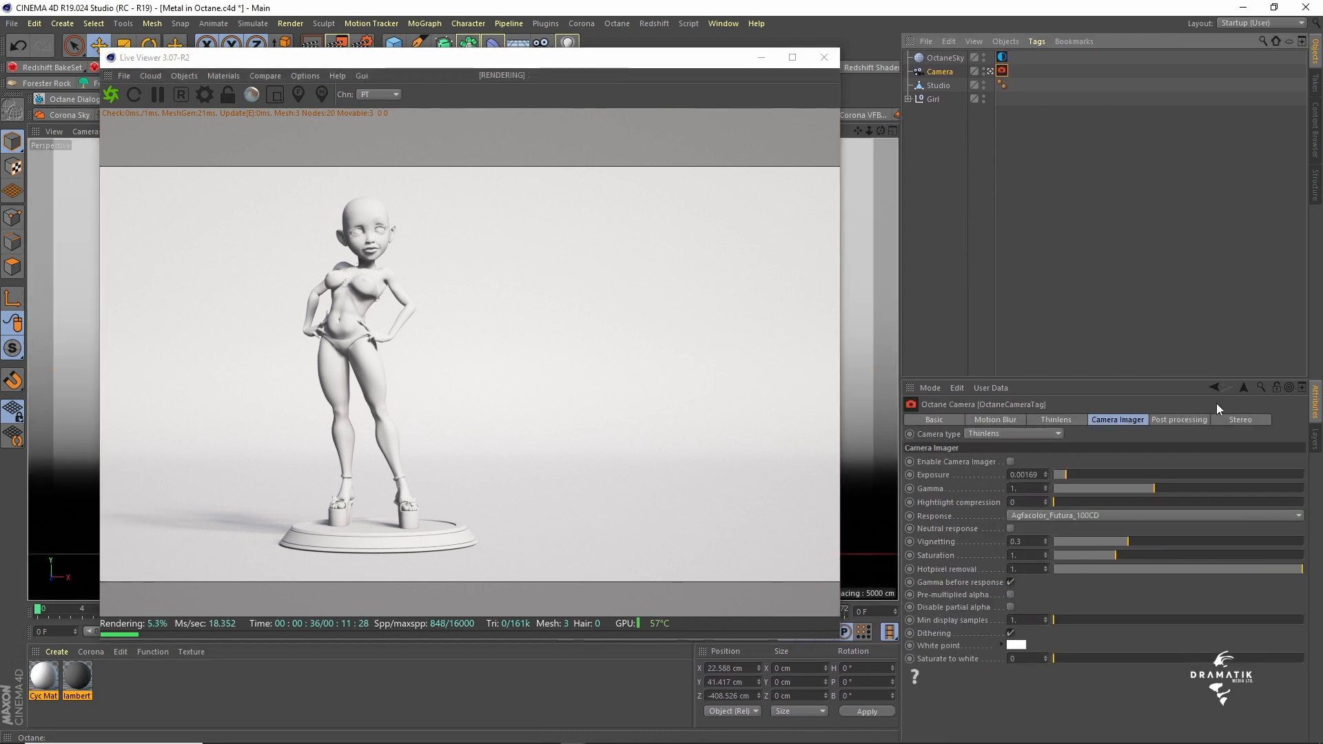
{"action": "left_click_drag", "start_coordinate": [1198, 378], "coordinate": [1198, 249]}
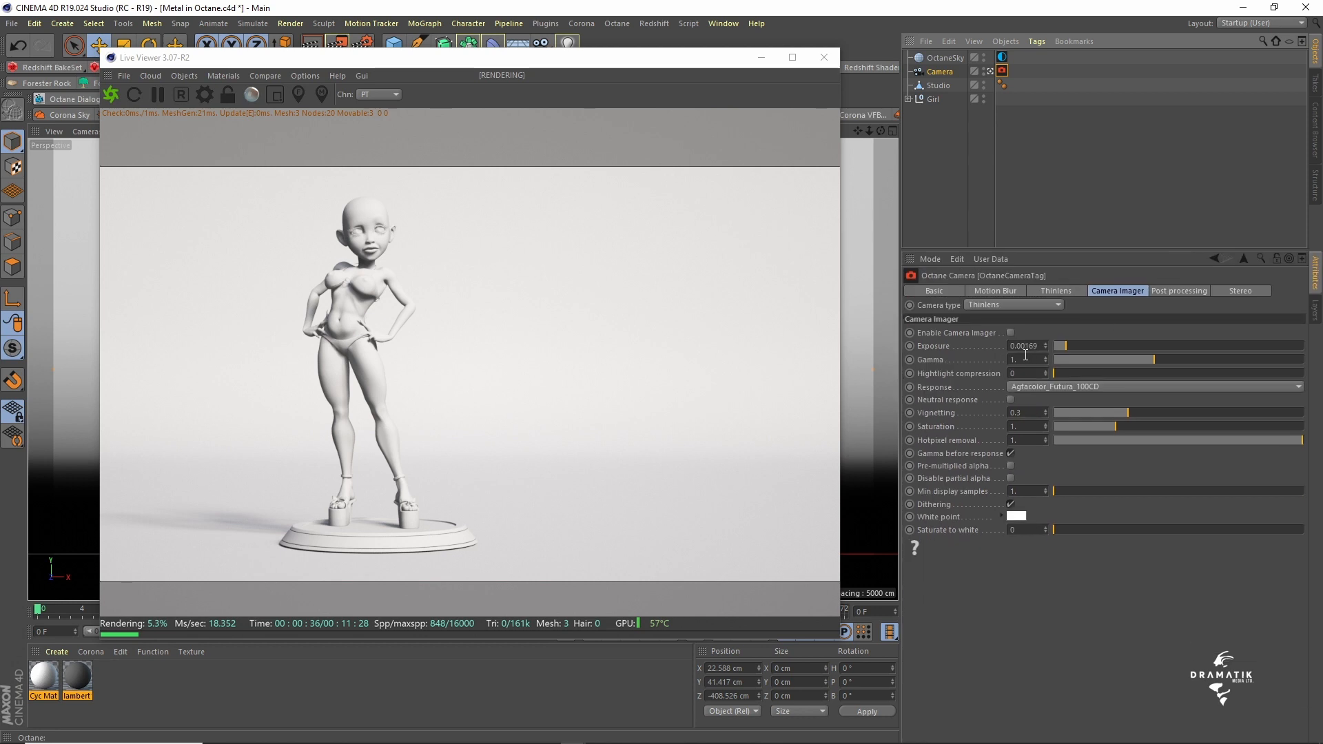
- Set the gamma in the camera tag's imager settings to 2.2
{"action": "double_click", "coordinate": [1032, 362]}
{"action": "type", "text": "2.2"}
{"action": "key", "text": "Return"}
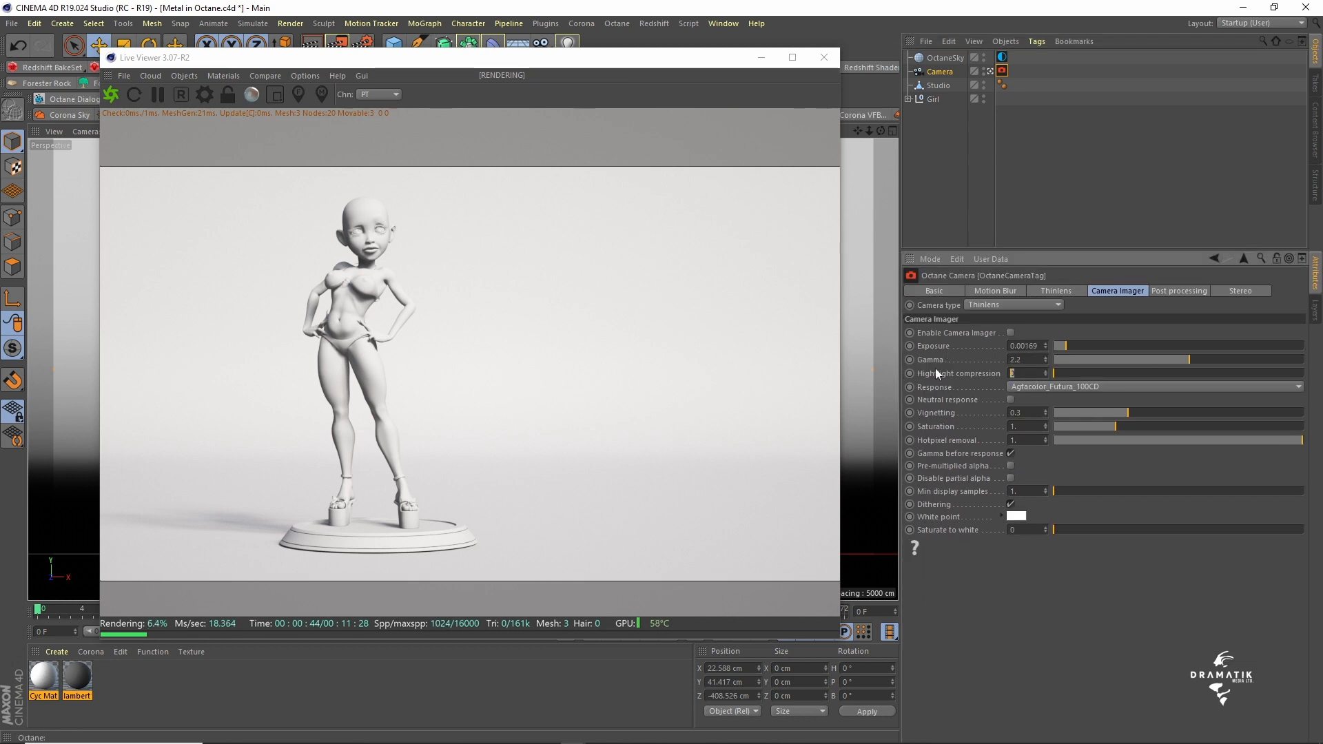
- Set the camera tag's highlight compression to 1 and its response to Linear, and enable neutral response
{"action": "left_click", "coordinate": [1088, 388]}
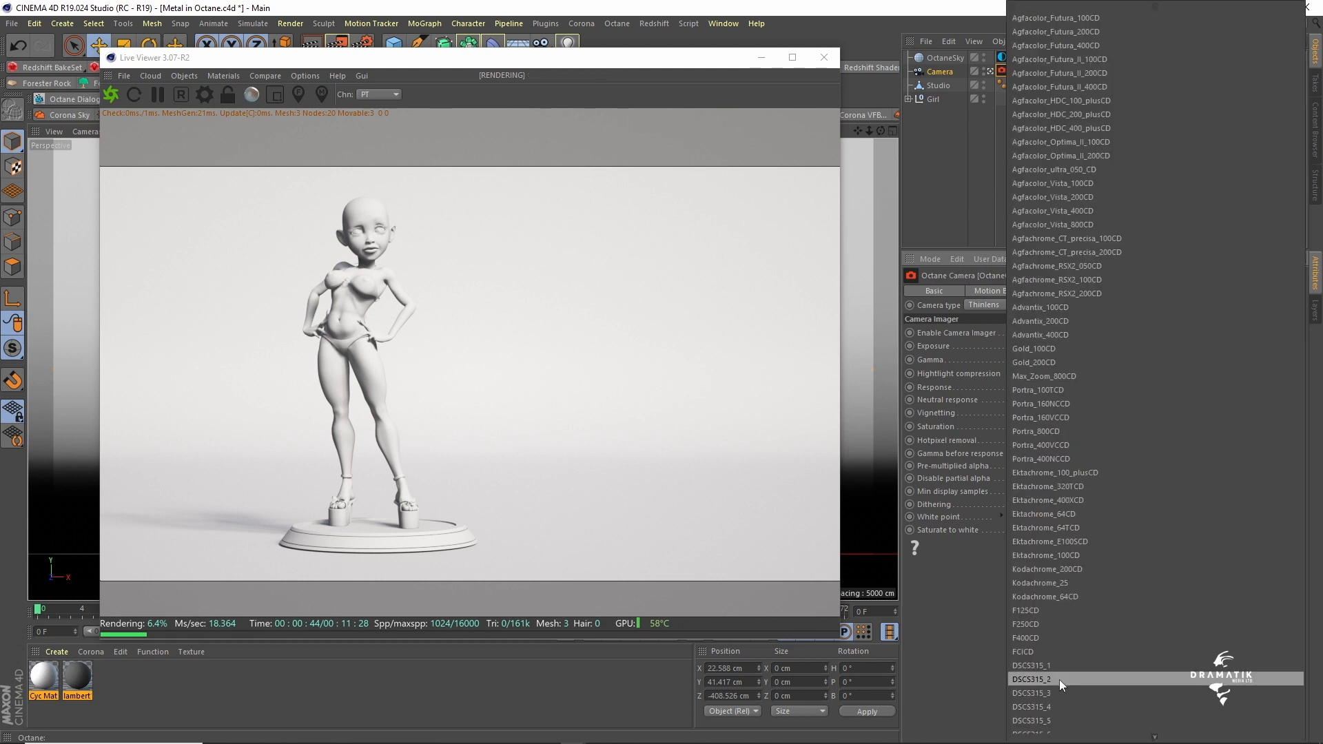
{"action": "left_click", "coordinate": [1075, 729]}
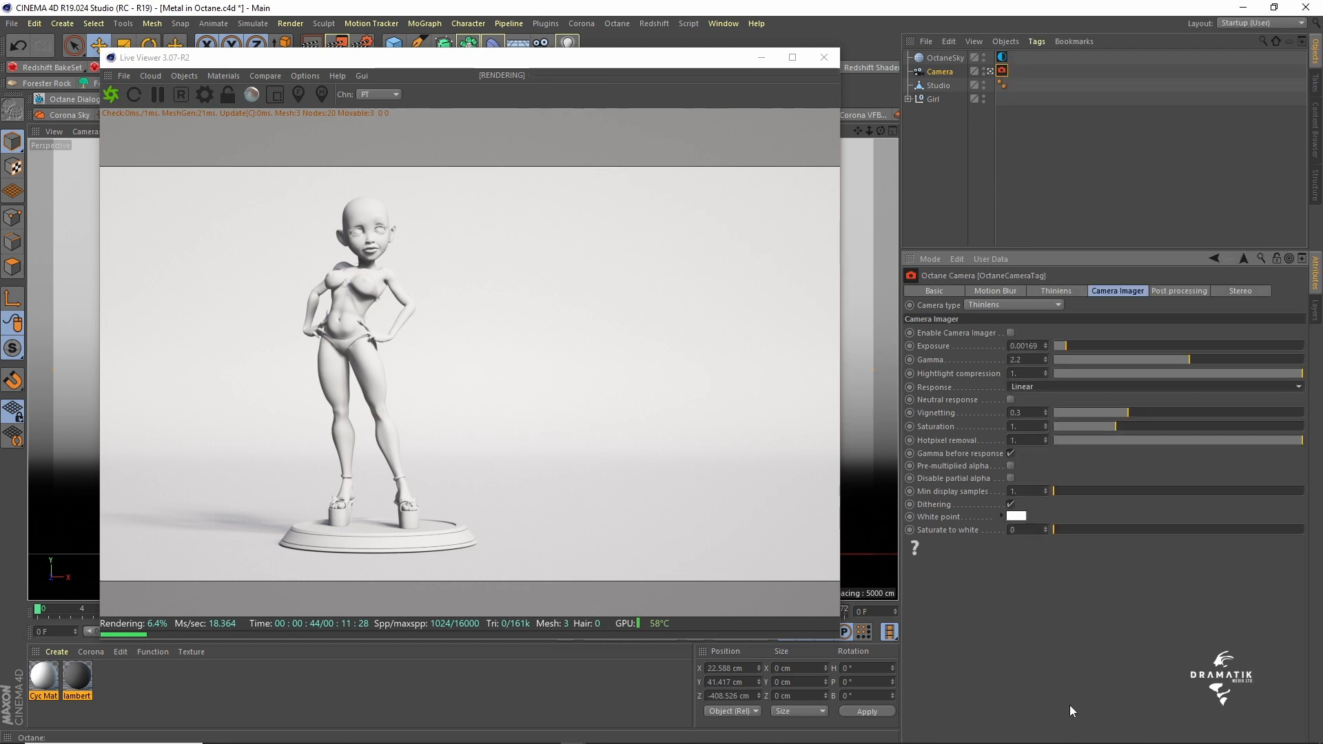
{"action": "left_click", "coordinate": [1011, 400]}
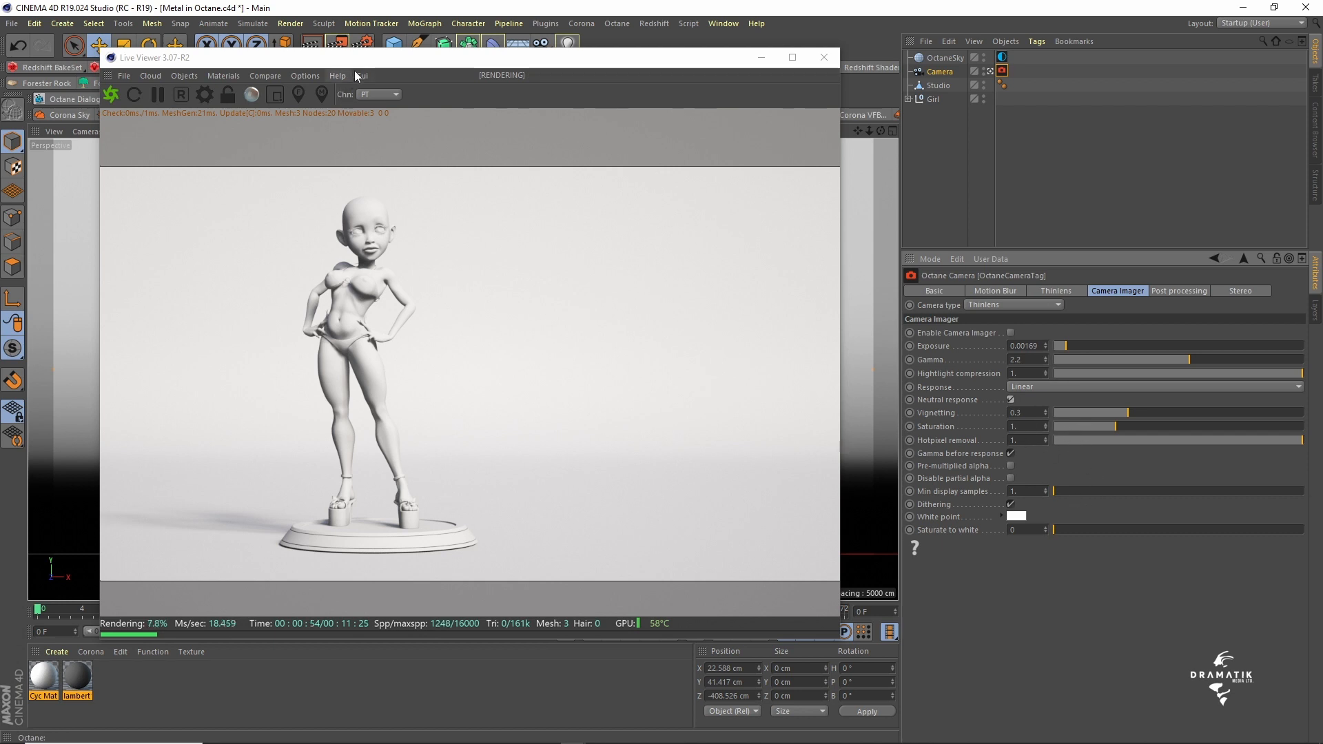
- Rotate the OctaneSky's HDRI environment by adjusting RotX to about -0.321
{"action": "left_click", "coordinate": [1002, 58]}
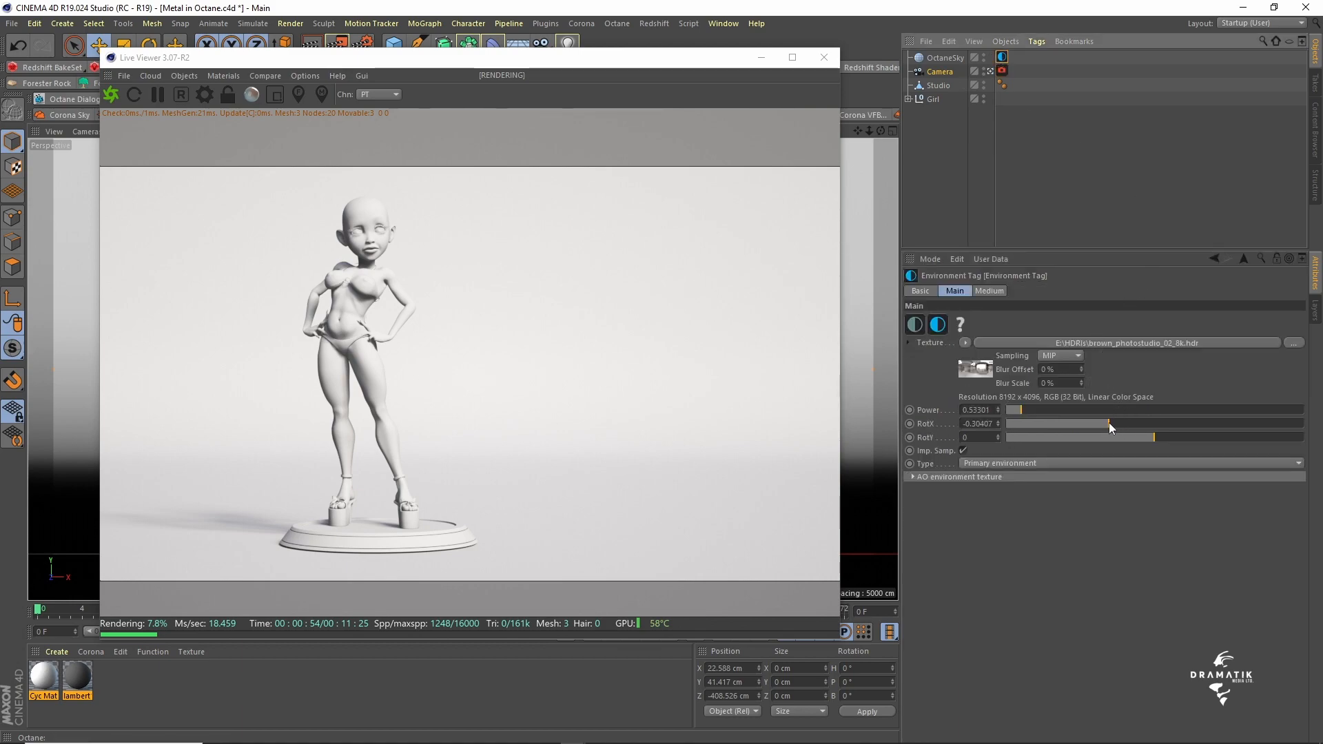
{"action": "left_click_drag", "start_coordinate": [1106, 423], "coordinate": [1104, 423]}
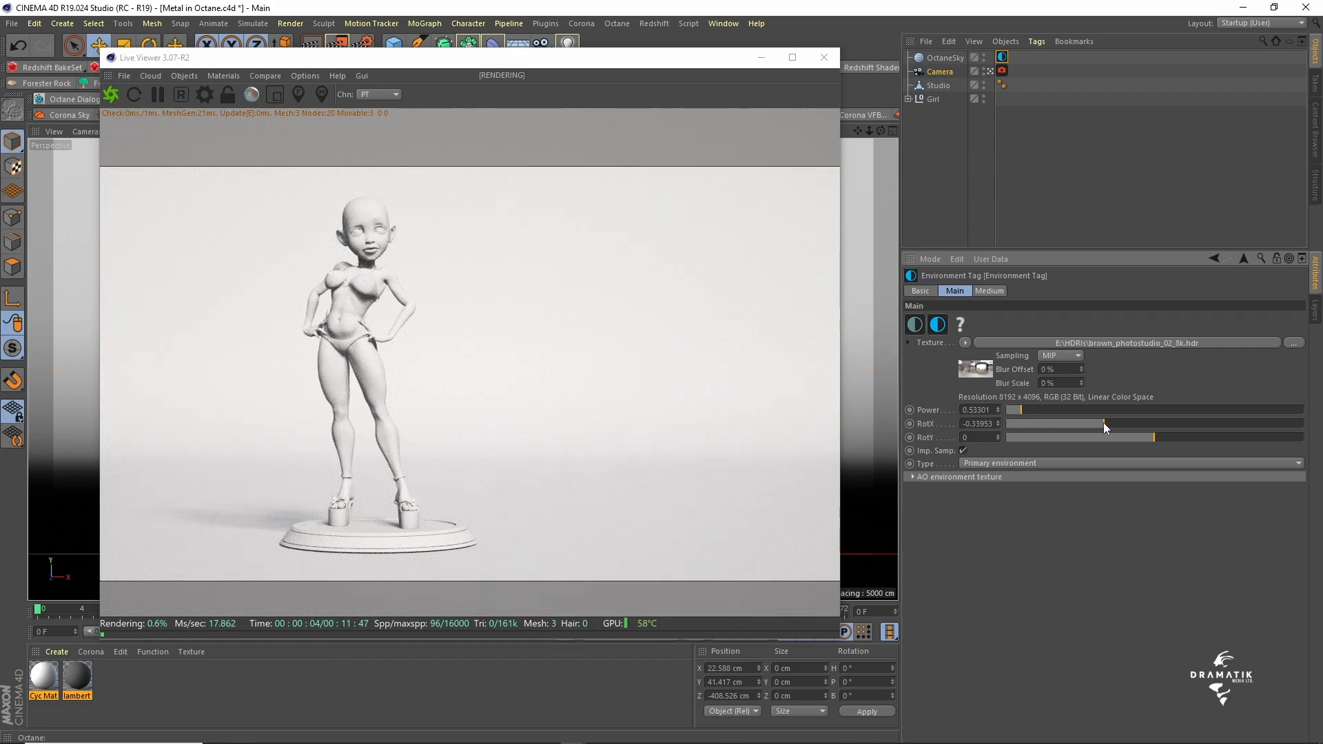
{"action": "left_click_drag", "start_coordinate": [1103, 424], "coordinate": [1108, 423]}
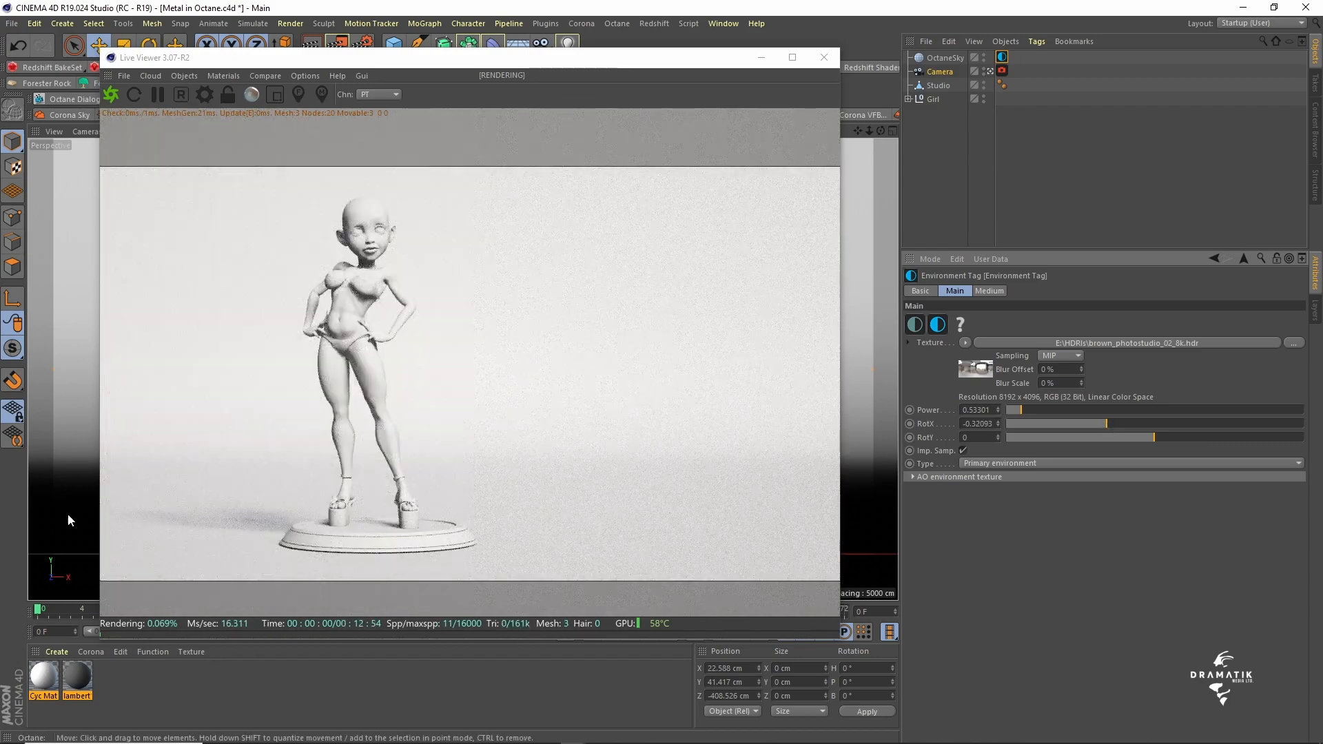
- Delete the Cyc Material and lambert1 materials and create a new Octane material
{"action": "left_click", "coordinate": [39, 682]}
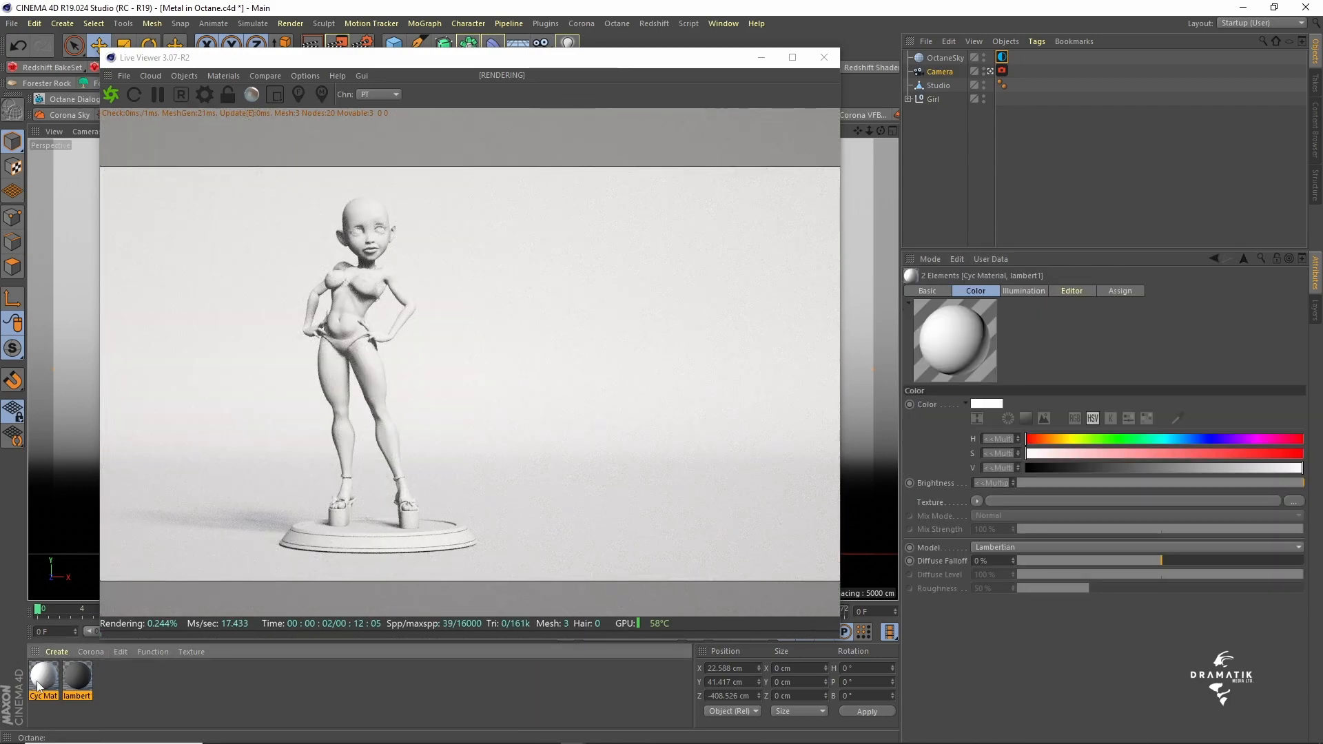
{"action": "key", "text": "Delete"}
{"action": "left_click", "coordinate": [57, 652]}
{"action": "mouse_move", "coordinate": [99, 537]}
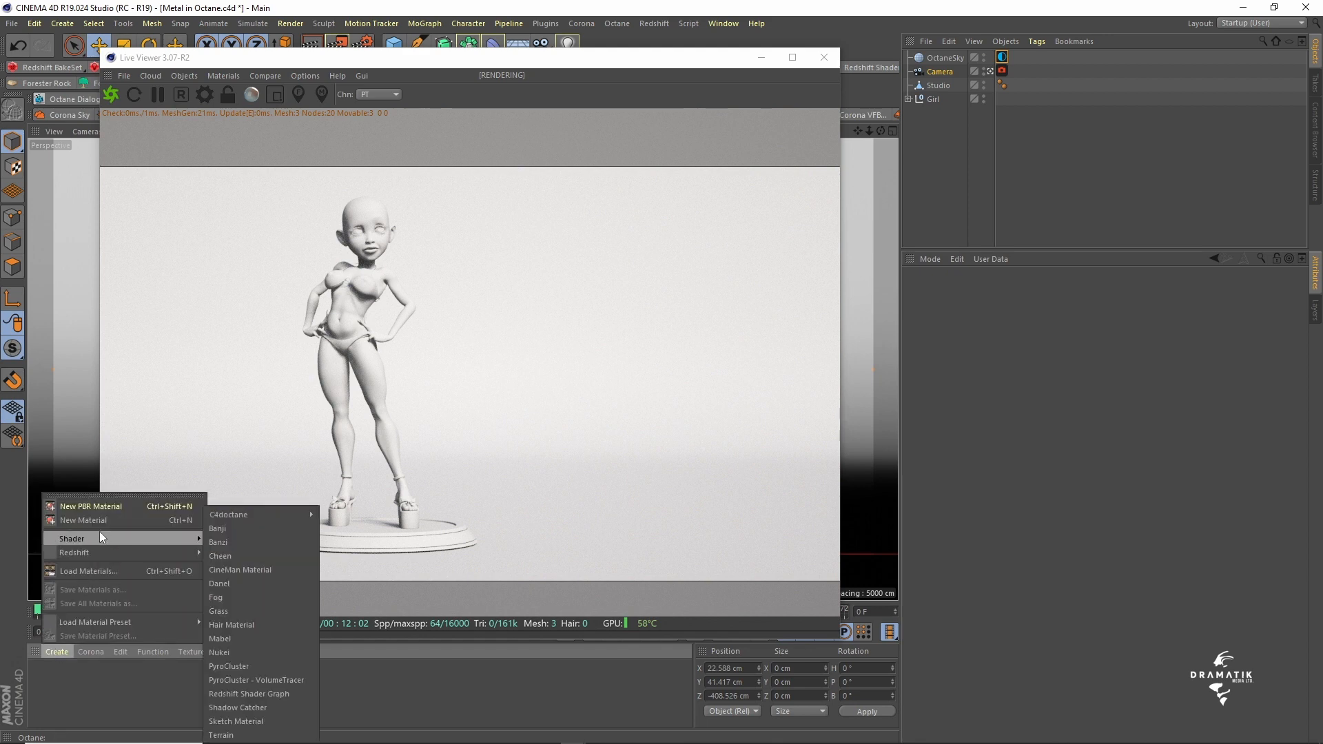
{"action": "mouse_move", "coordinate": [255, 514]}
{"action": "left_click", "coordinate": [335, 514]}
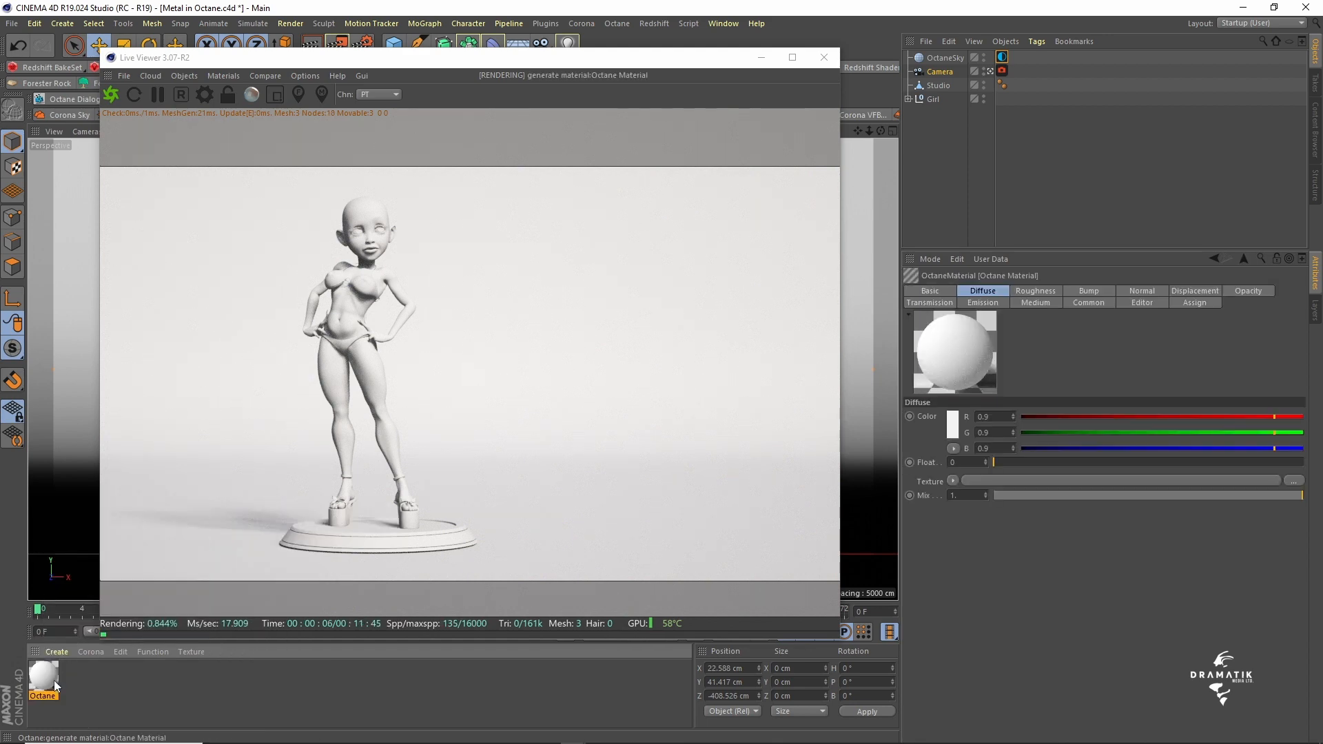
- Darken the new Octane material's diffuse color to a 78% value and apply the material to the Studio object
{"action": "double_click", "coordinate": [40, 675]}
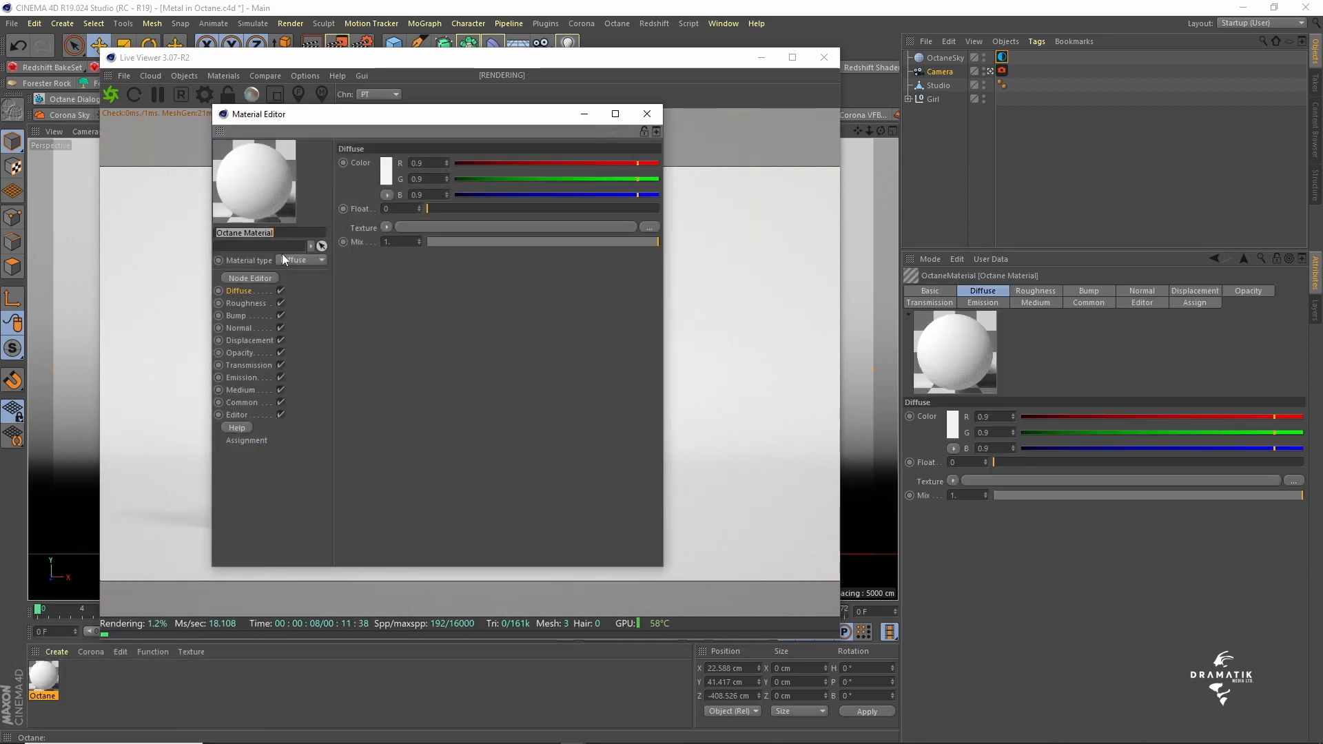
{"action": "left_click", "coordinate": [386, 172]}
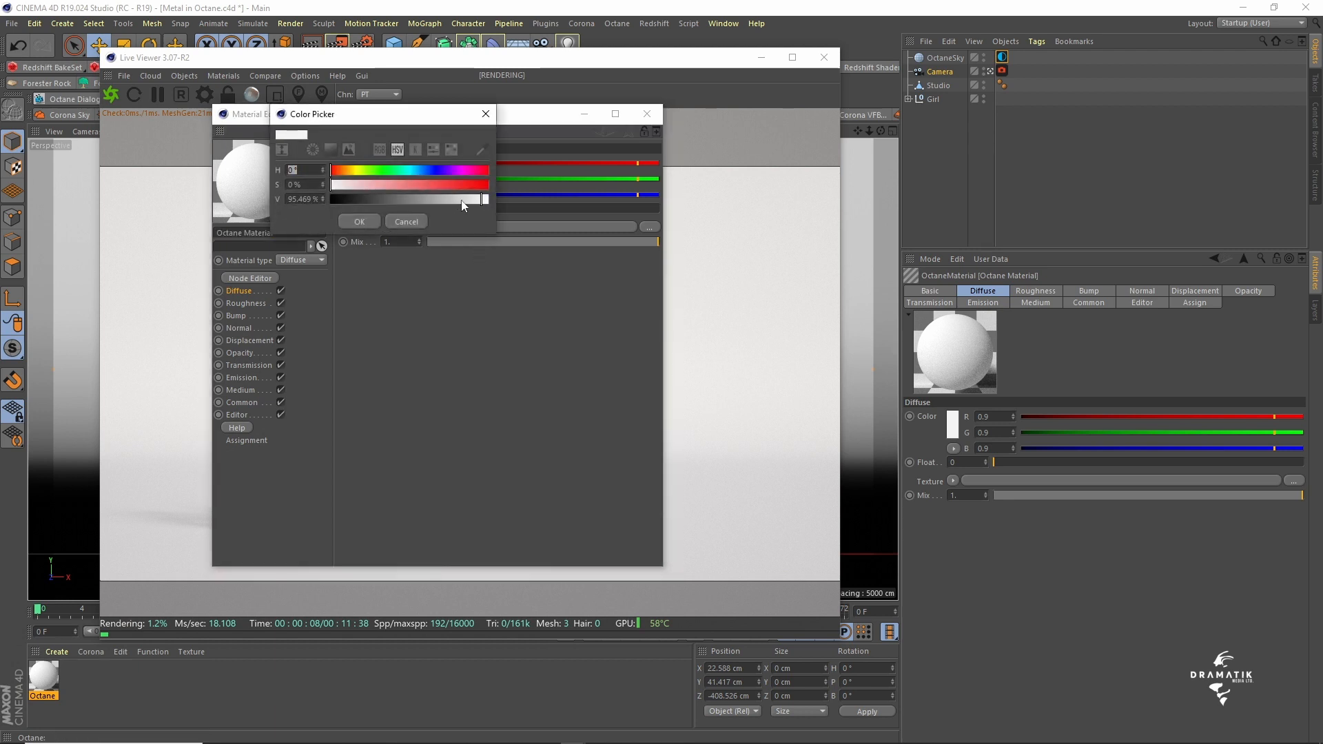
{"action": "left_click_drag", "start_coordinate": [472, 199], "coordinate": [453, 199]}
{"action": "left_click", "coordinate": [359, 221]}
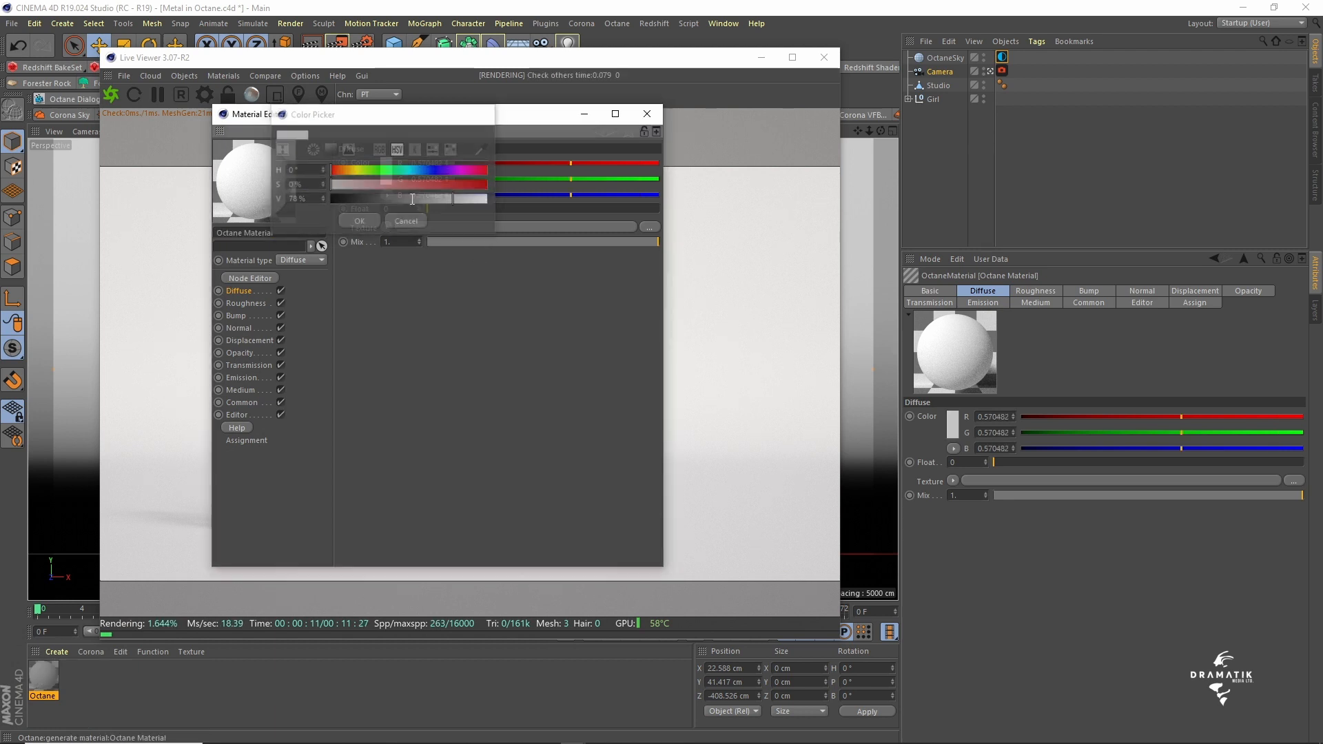
{"action": "left_click", "coordinate": [647, 114]}
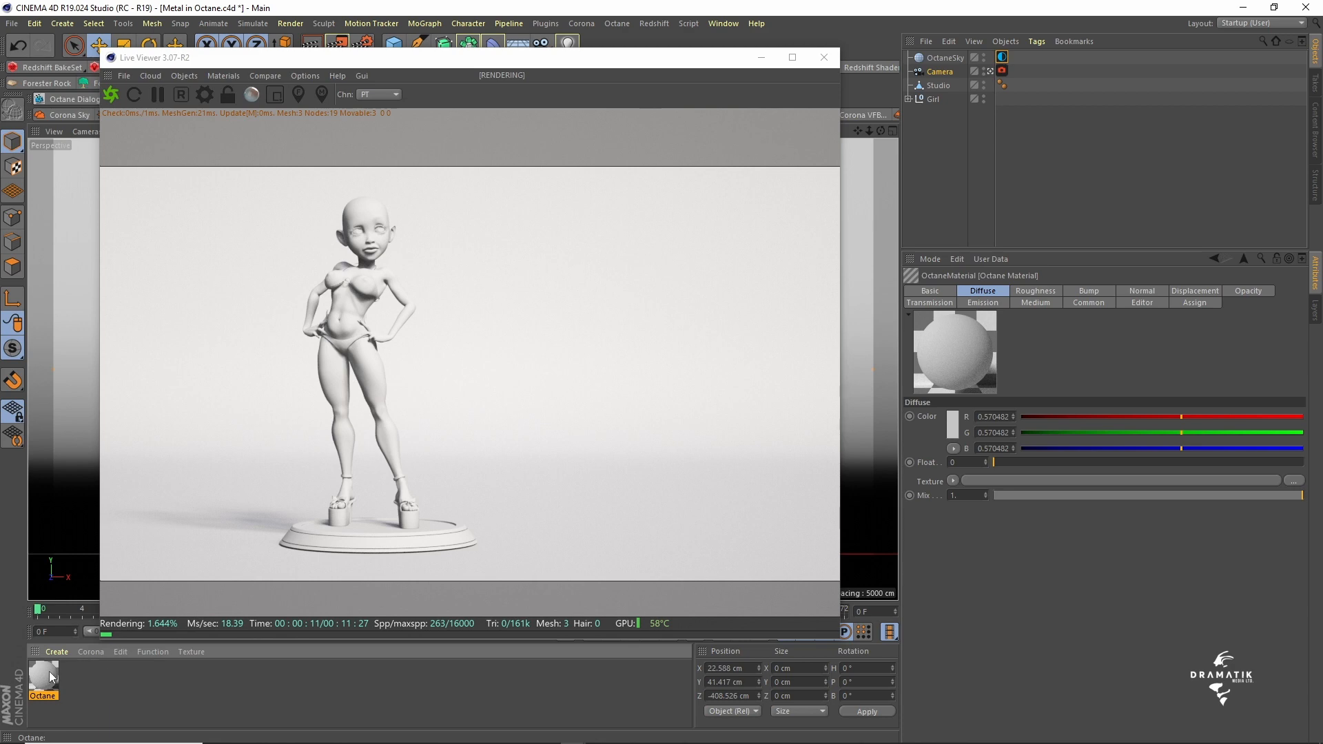
{"action": "left_click_drag", "start_coordinate": [50, 677], "coordinate": [937, 84]}
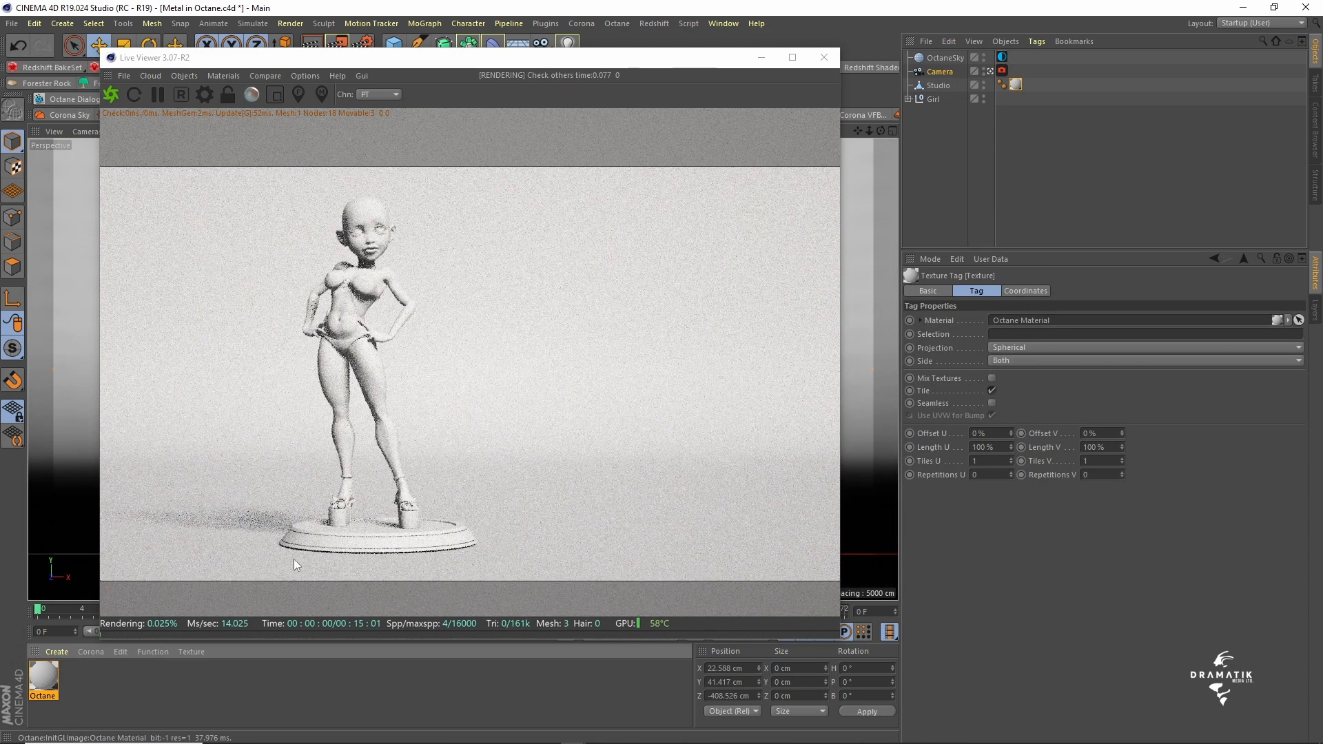
- Create a second Octane material and name it Metal
{"action": "left_click", "coordinate": [56, 652]}
{"action": "mouse_move", "coordinate": [93, 540]}
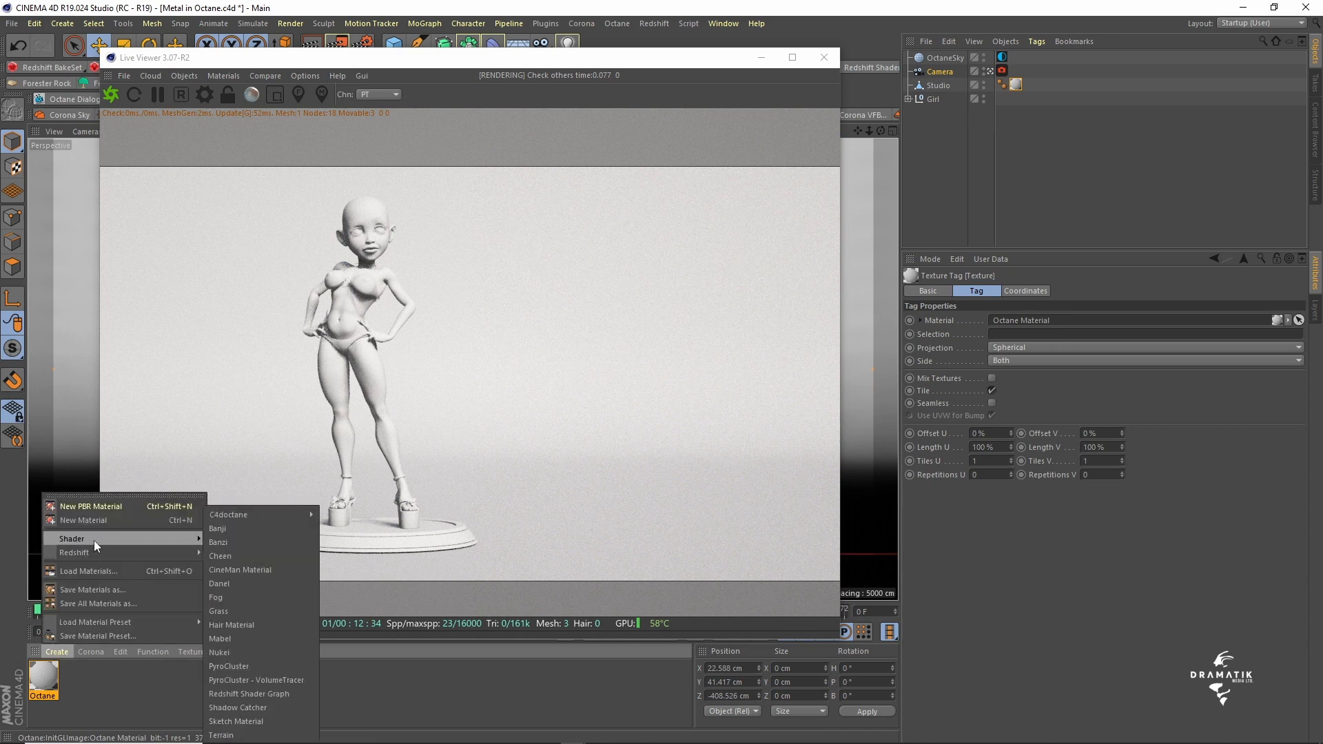
{"action": "mouse_move", "coordinate": [258, 517]}
{"action": "left_click", "coordinate": [349, 515]}
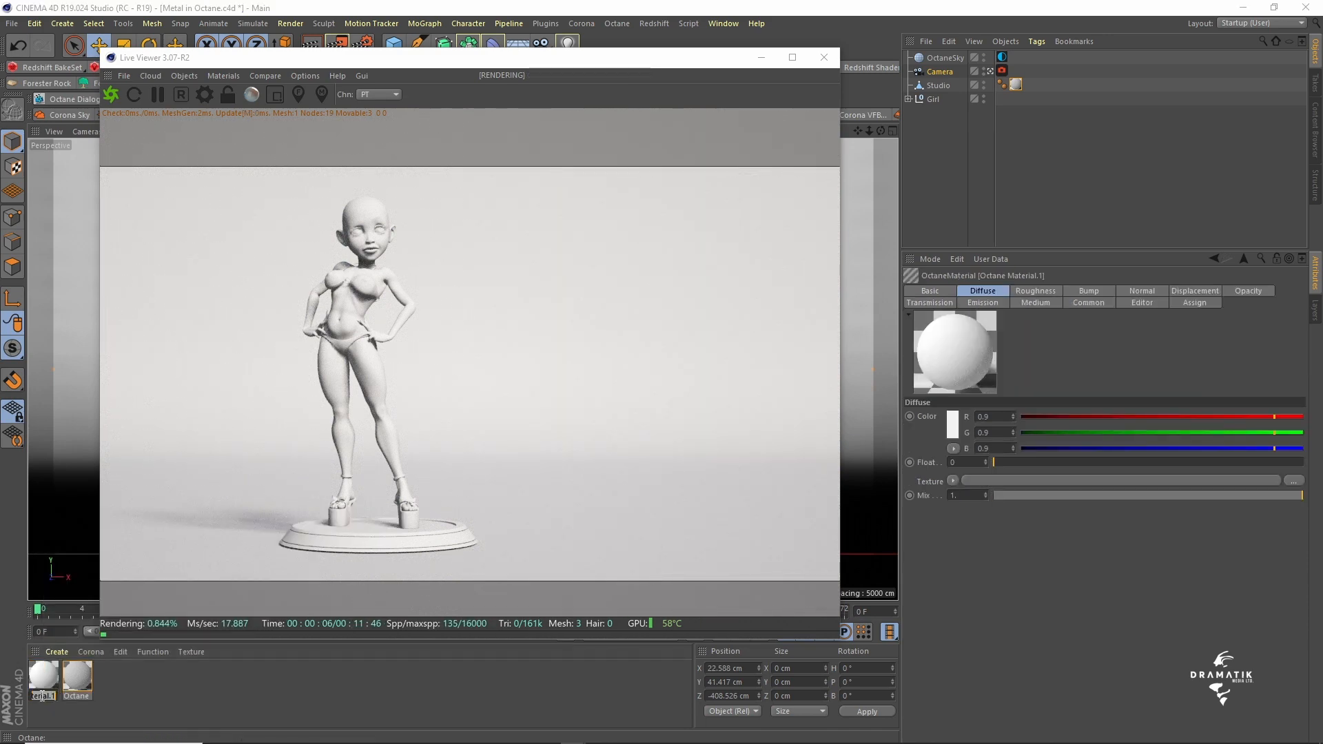
{"action": "double_click", "coordinate": [42, 696]}
{"action": "type", "text": "Matal"}
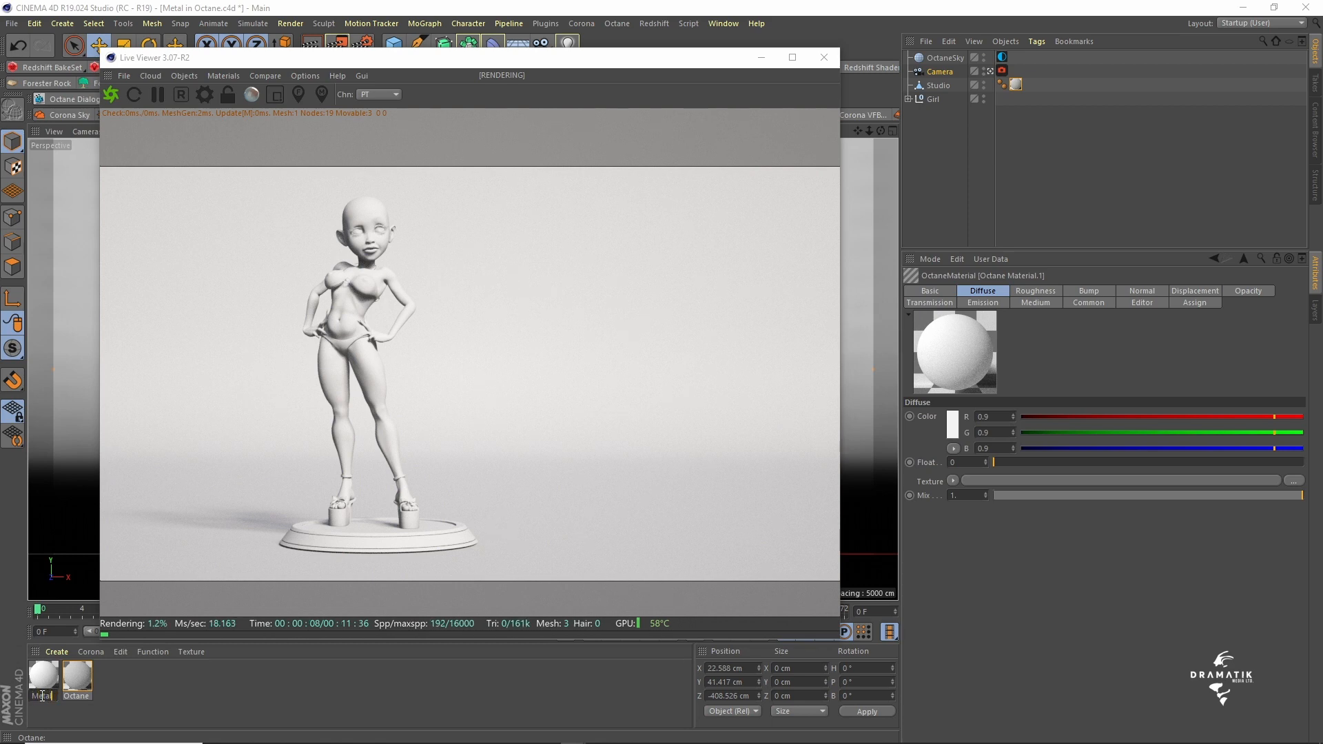
{"action": "key", "text": "Return"}
- Apply the Metal material to the Girl group and check which objects the group contains
{"action": "left_click_drag", "start_coordinate": [47, 680], "coordinate": [913, 103]}
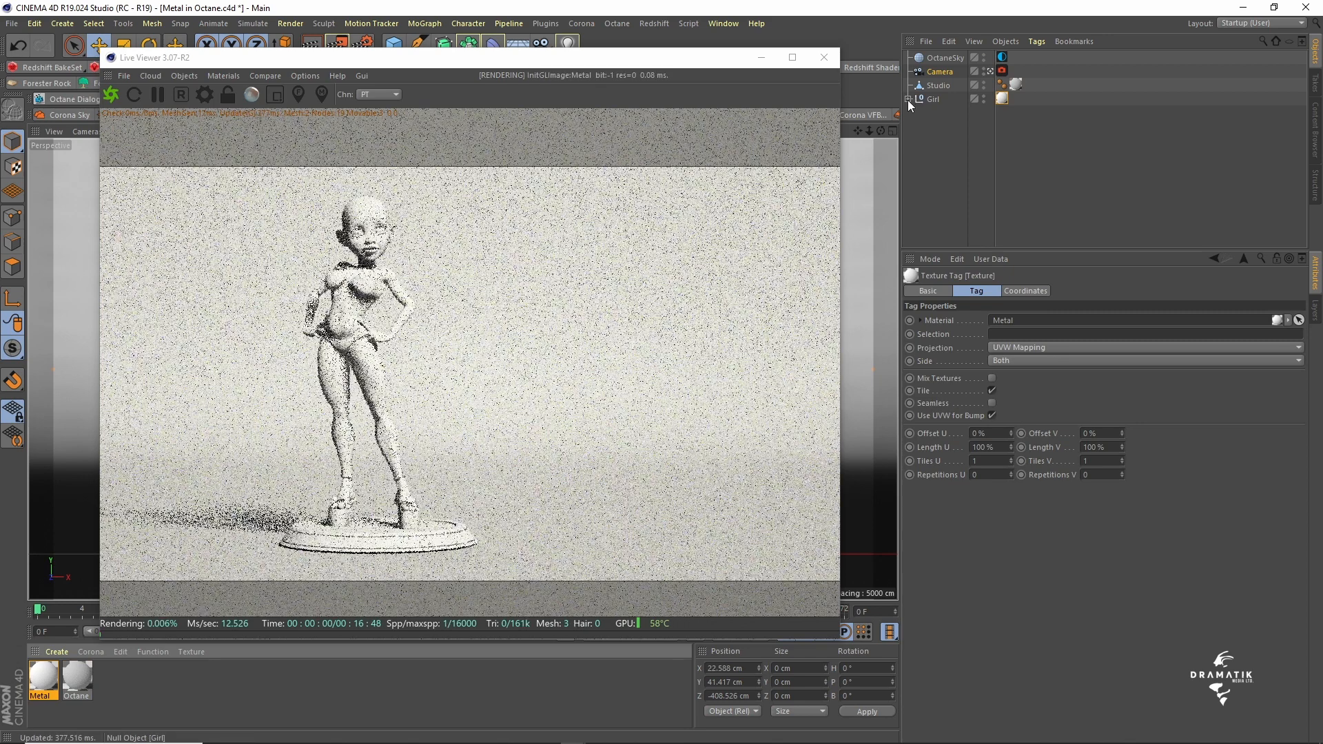
{"action": "left_click", "coordinate": [909, 99]}
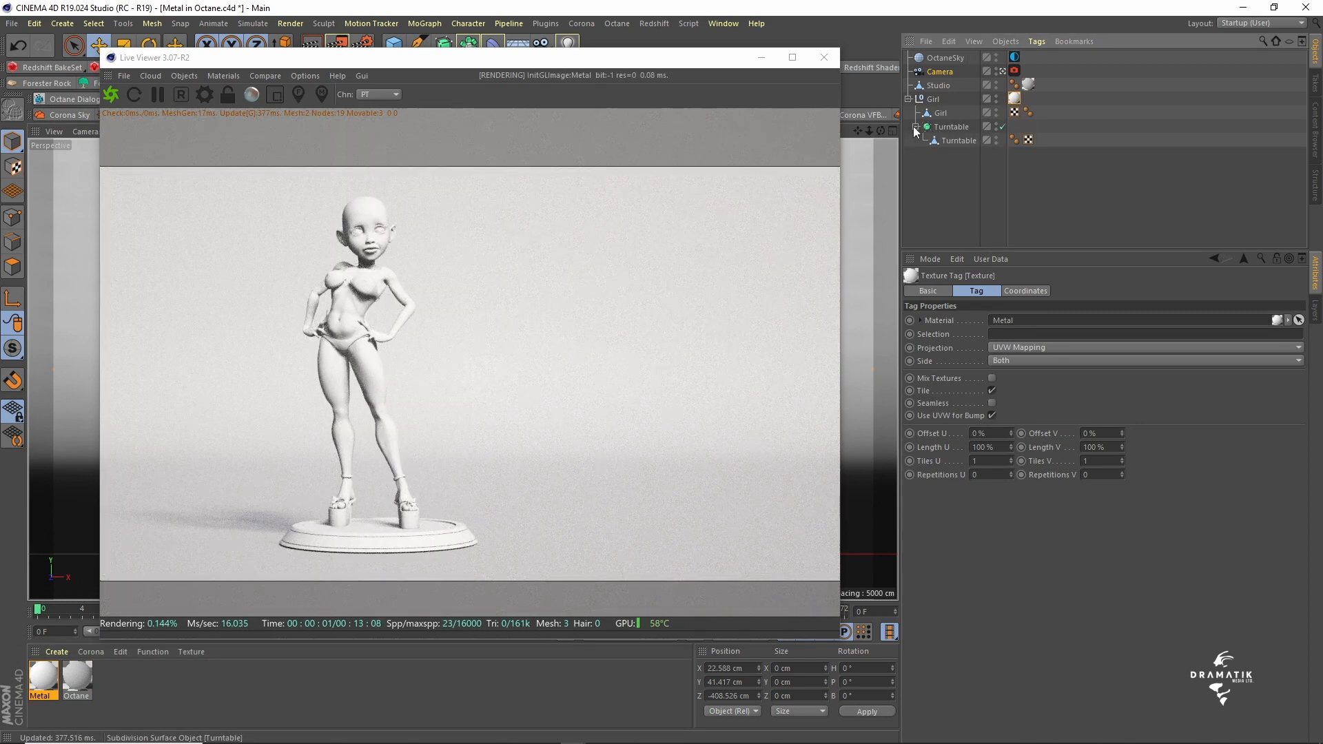
{"action": "left_click", "coordinate": [908, 99]}
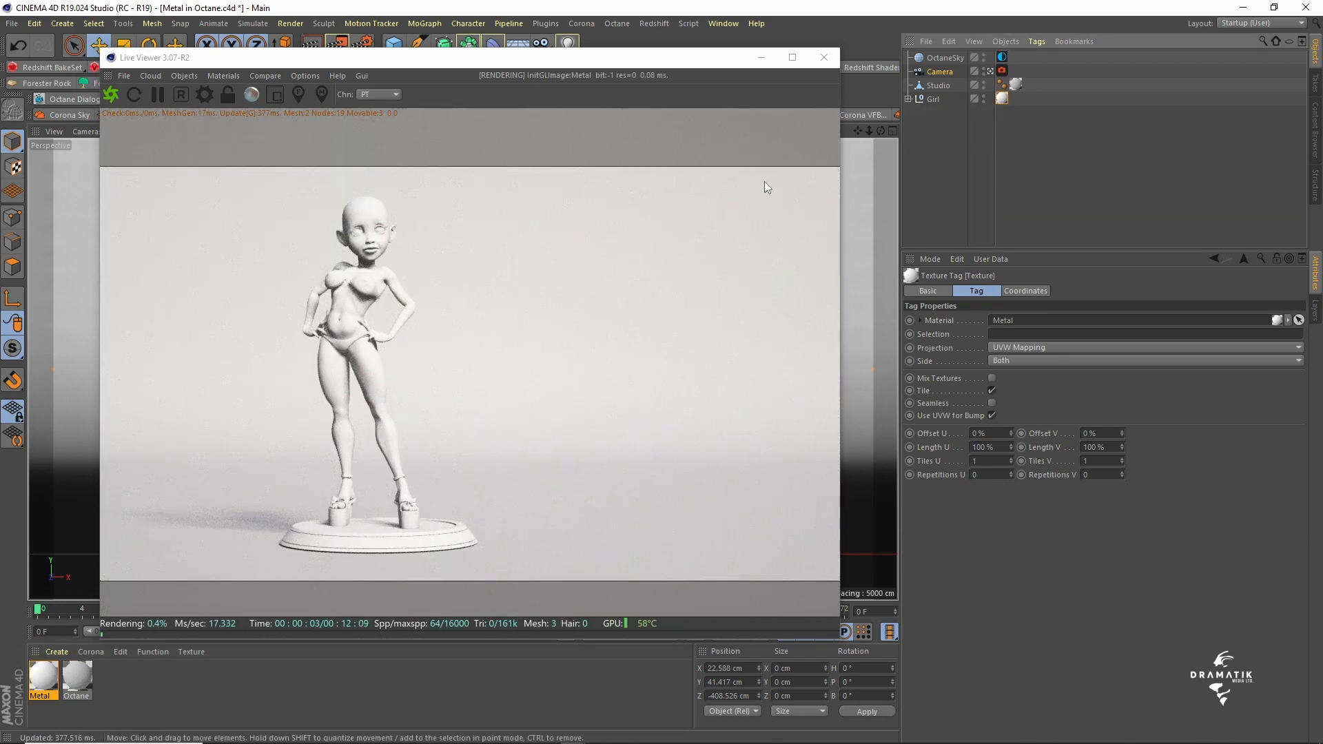
- Open the Metal material for editing and set its material type to Glossy
{"action": "left_click", "coordinate": [42, 679]}
{"action": "double_click", "coordinate": [43, 678]}
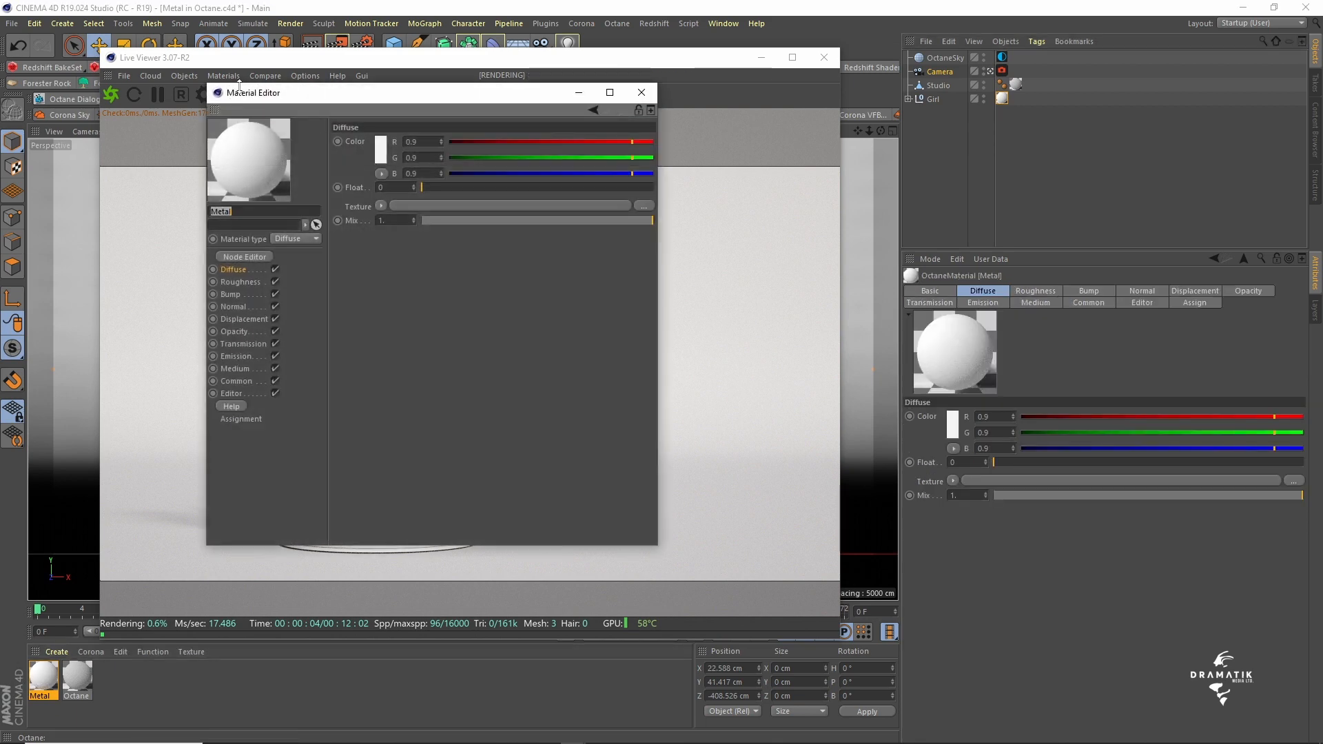
{"action": "left_click_drag", "start_coordinate": [288, 97], "coordinate": [242, 103]}
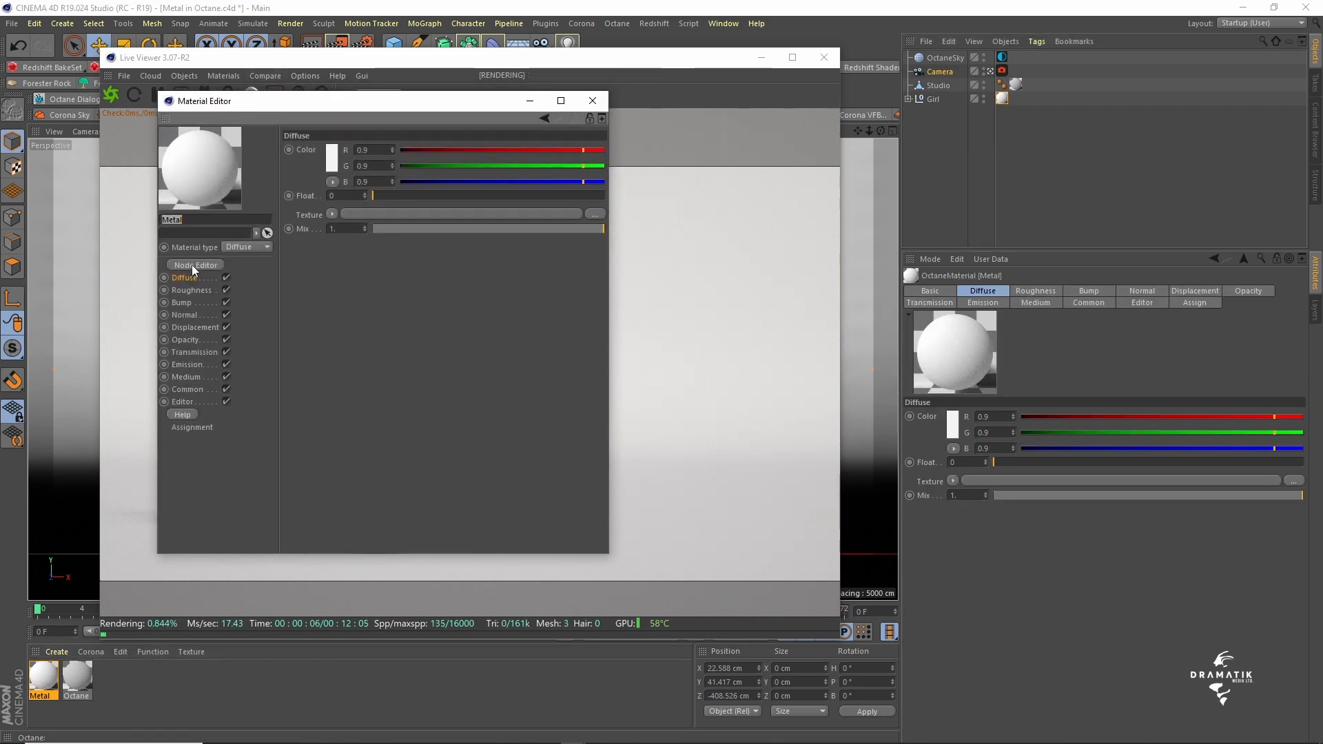
{"action": "left_click", "coordinate": [238, 247]}
{"action": "left_click", "coordinate": [249, 274]}
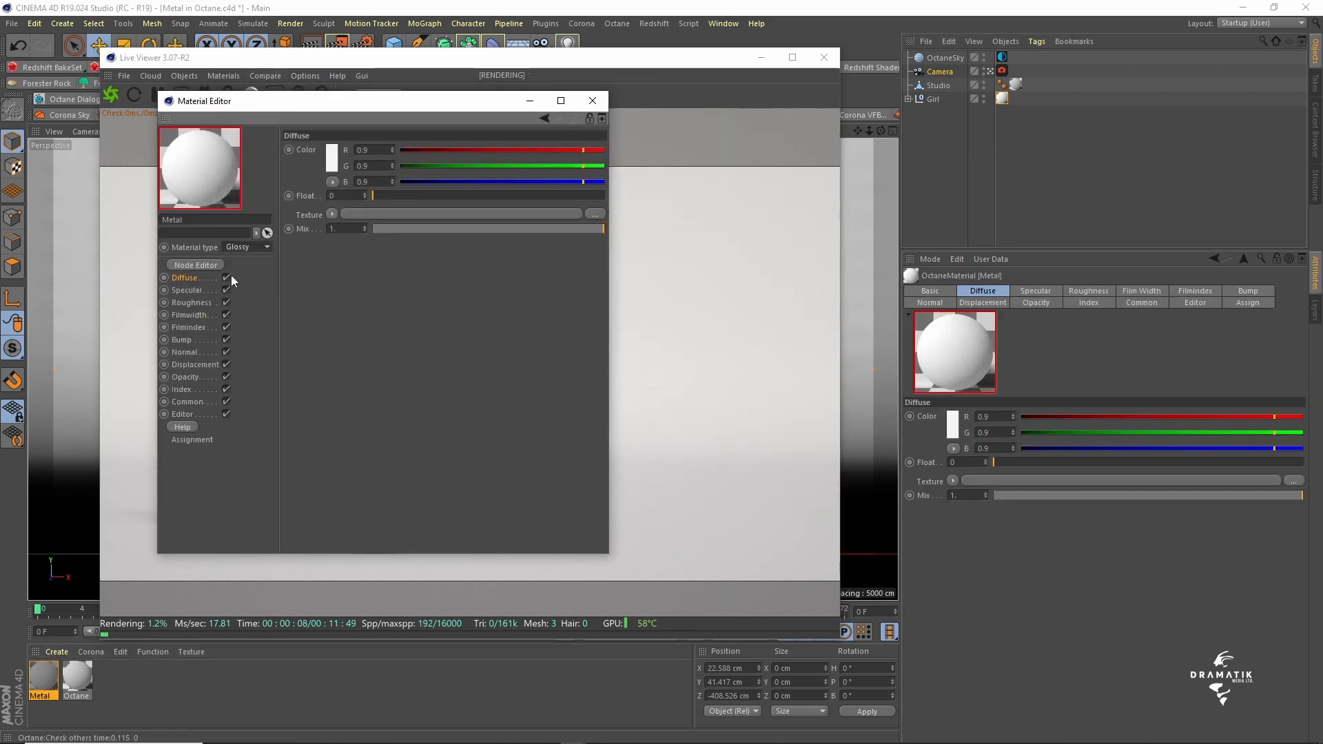
- Open the Metal material's node graph, enlarge its window beside the rendered figurine, and make room around the Metal node
{"action": "left_click", "coordinate": [189, 264]}
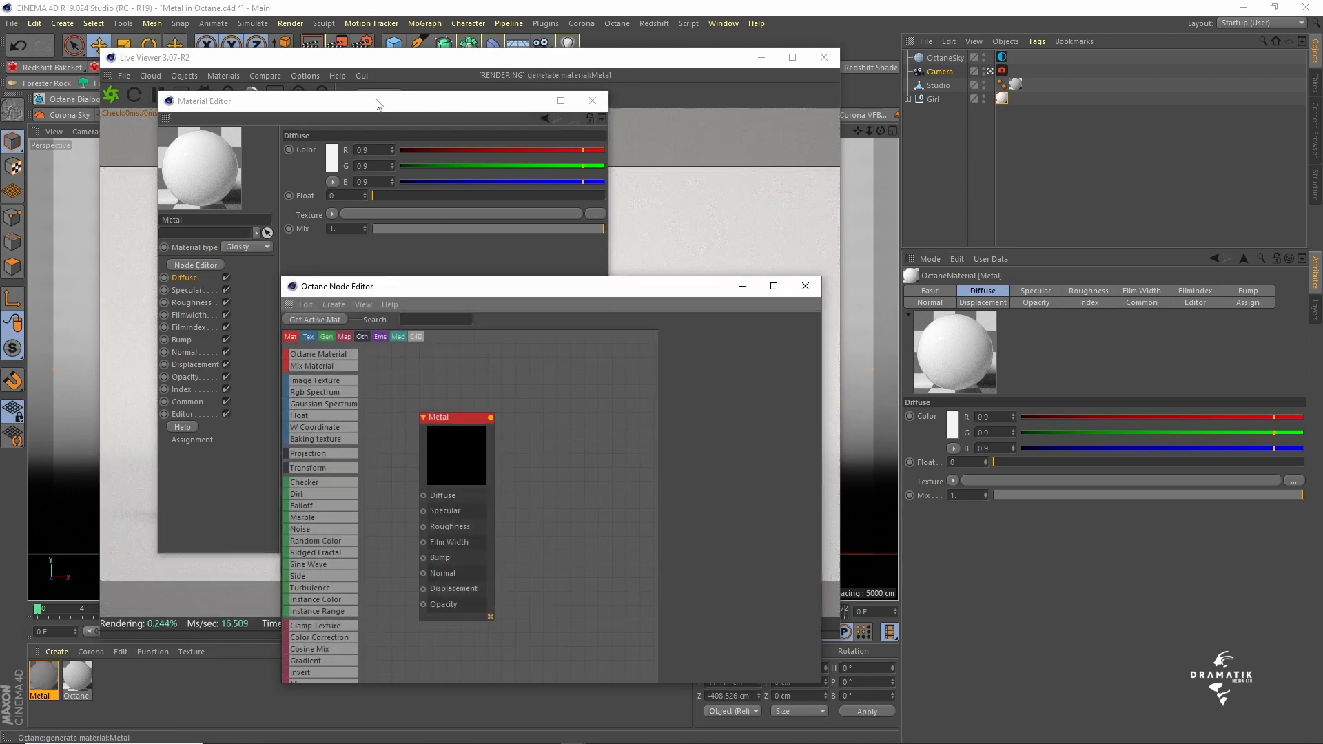
{"action": "left_click_drag", "start_coordinate": [378, 104], "coordinate": [526, 723]}
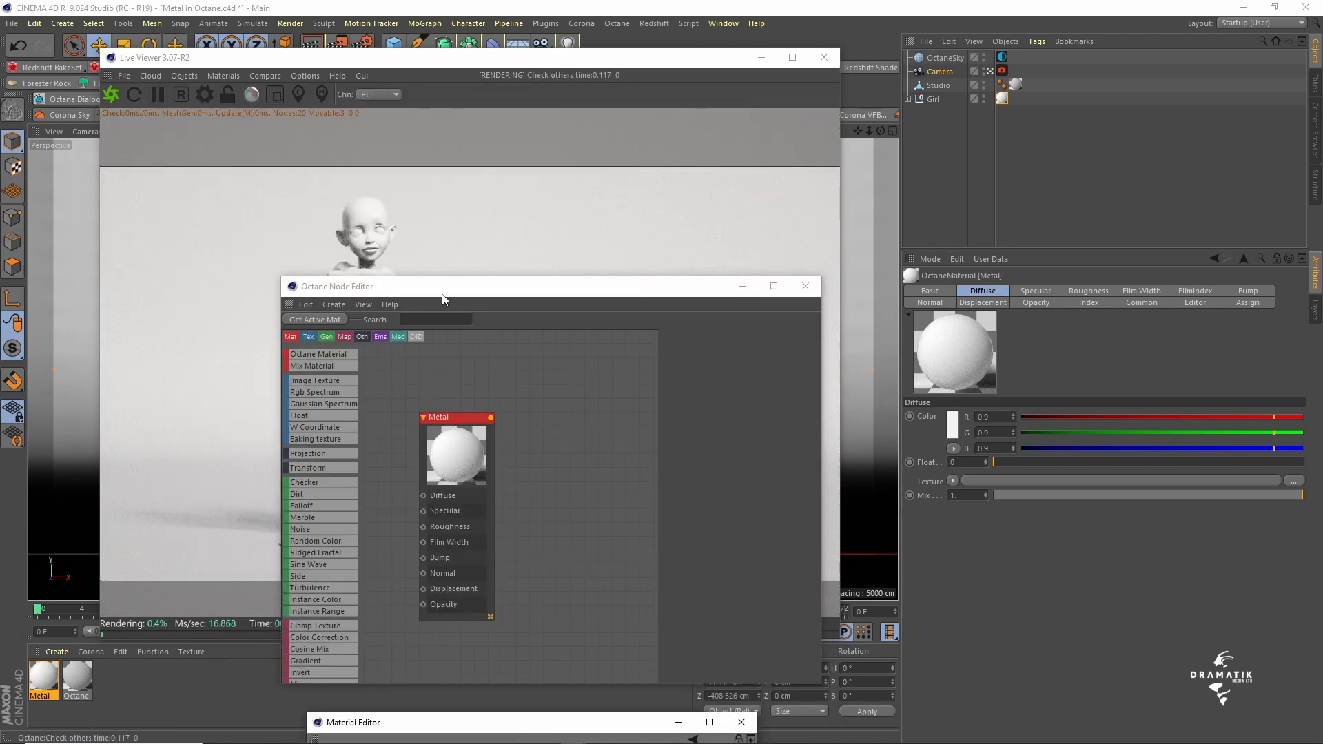
{"action": "left_click_drag", "start_coordinate": [443, 299], "coordinate": [766, 86]}
{"action": "left_click_drag", "start_coordinate": [1142, 480], "coordinate": [1309, 597]}
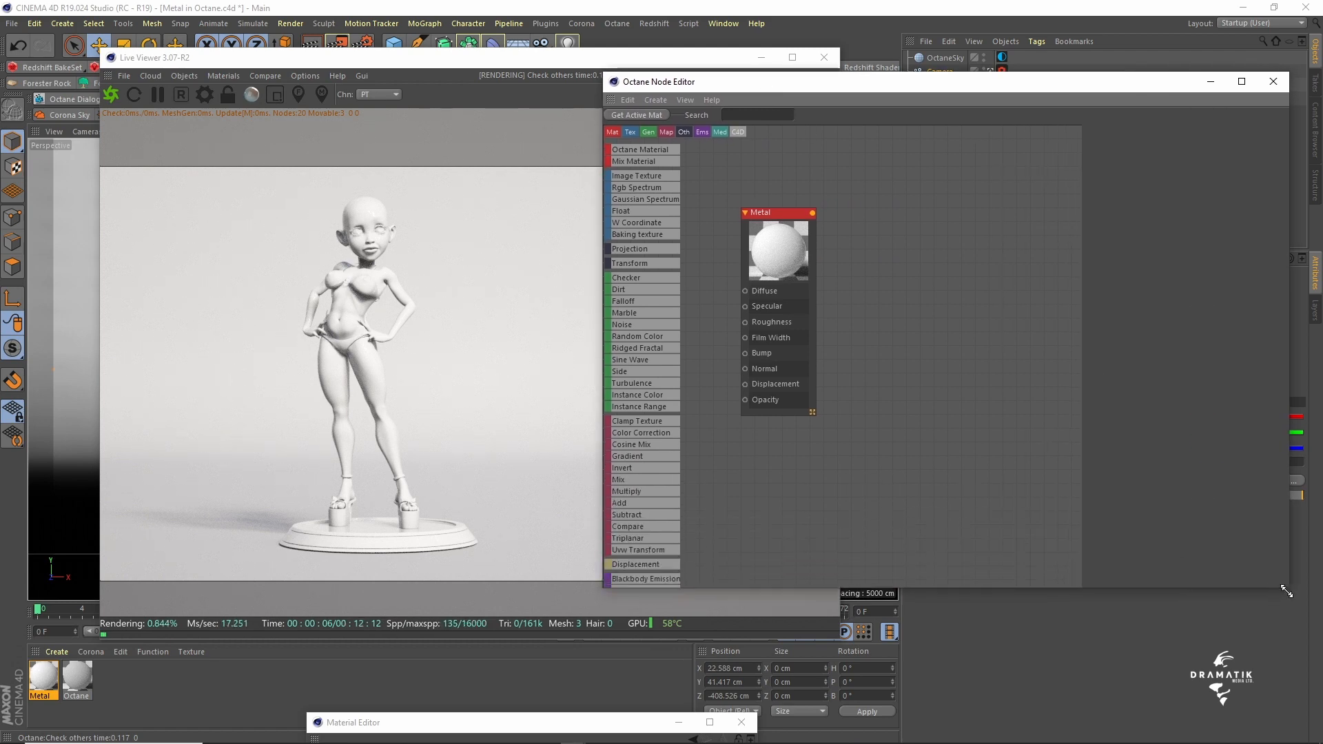
{"action": "left_click_drag", "start_coordinate": [770, 218], "coordinate": [971, 196]}
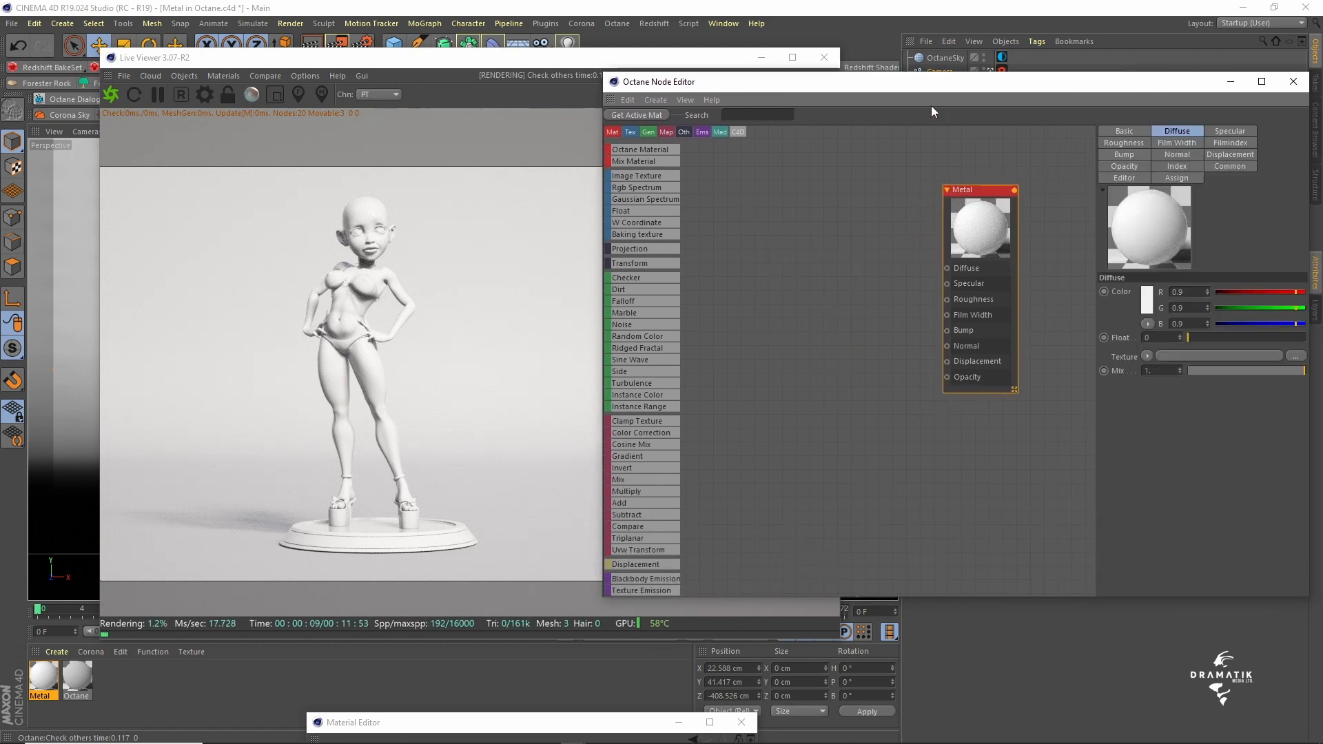
{"action": "left_click_drag", "start_coordinate": [921, 86], "coordinate": [841, 76]}
- Connect an RGB Spectrum node to the Metal material's Diffuse input and set its color value to 7%
{"action": "left_click_drag", "start_coordinate": [556, 177], "coordinate": [866, 259]}
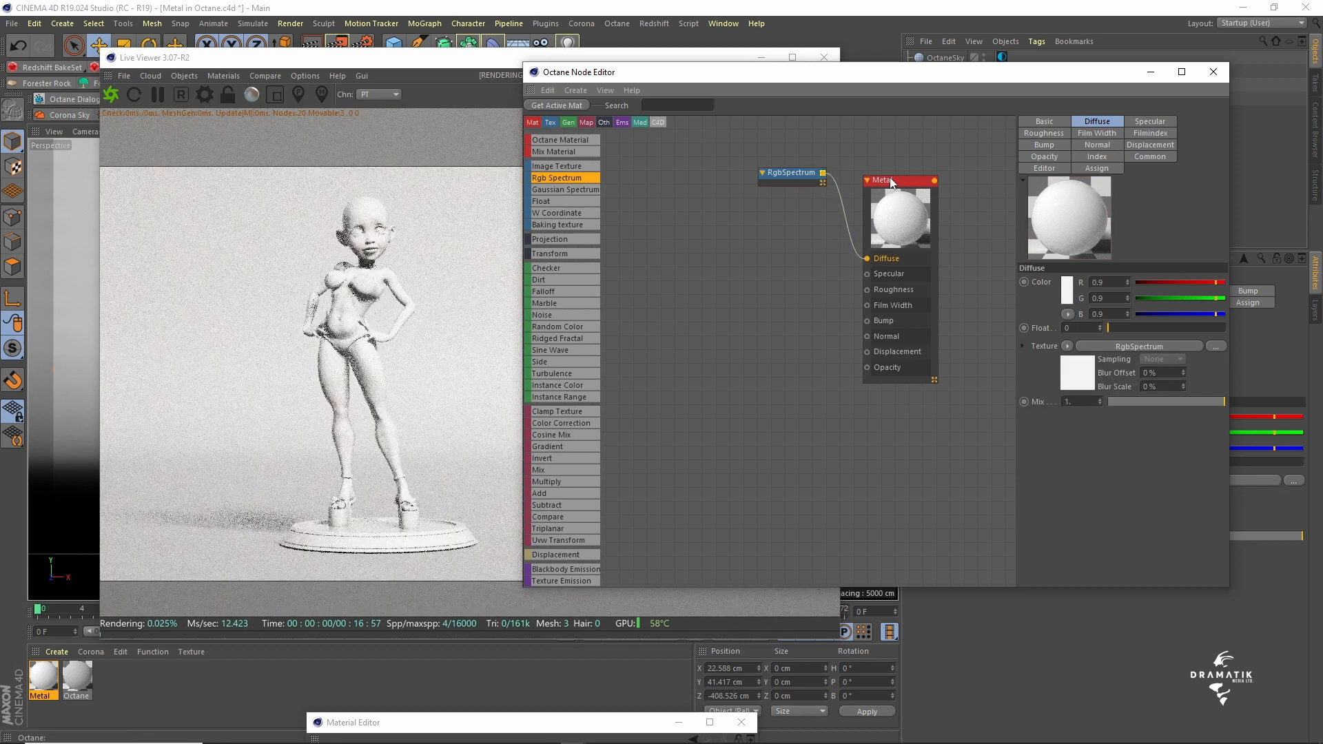
{"action": "left_click", "coordinate": [791, 176]}
{"action": "left_click_drag", "start_coordinate": [931, 73], "coordinate": [867, 58]}
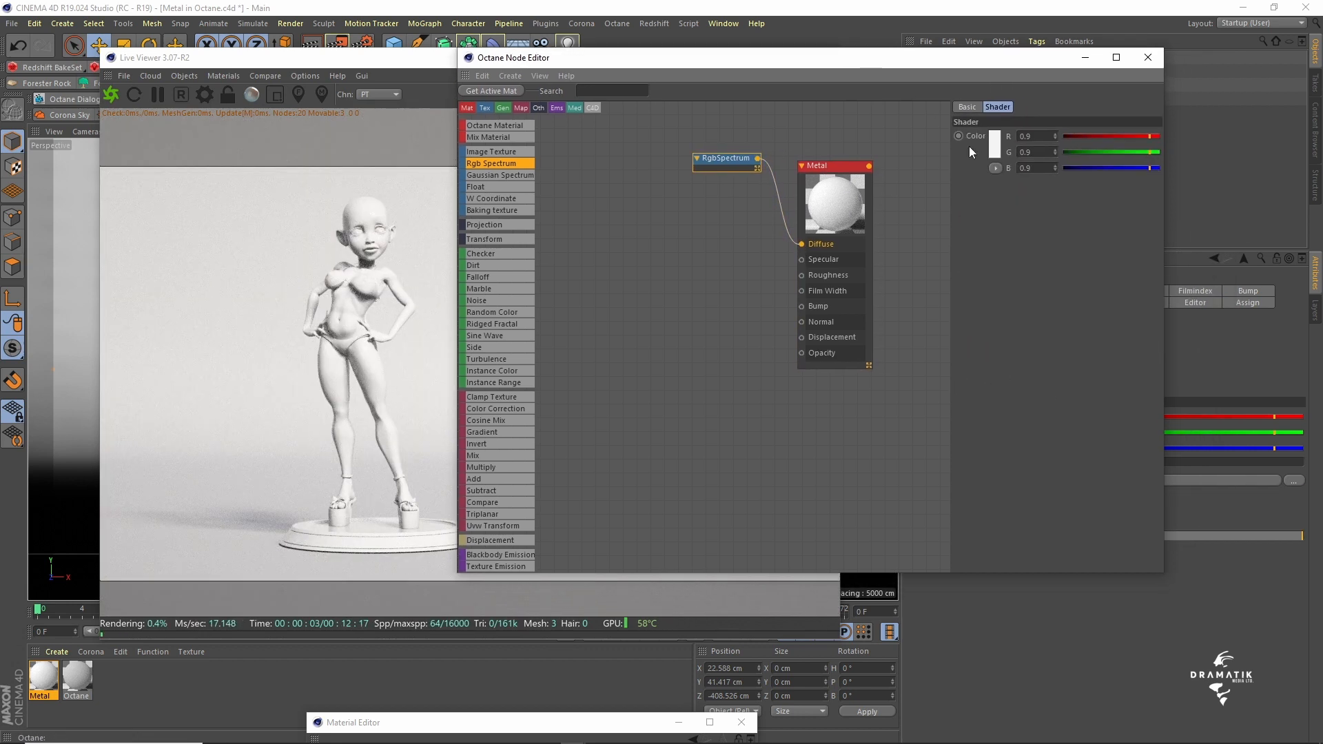
{"action": "left_click", "coordinate": [994, 146]}
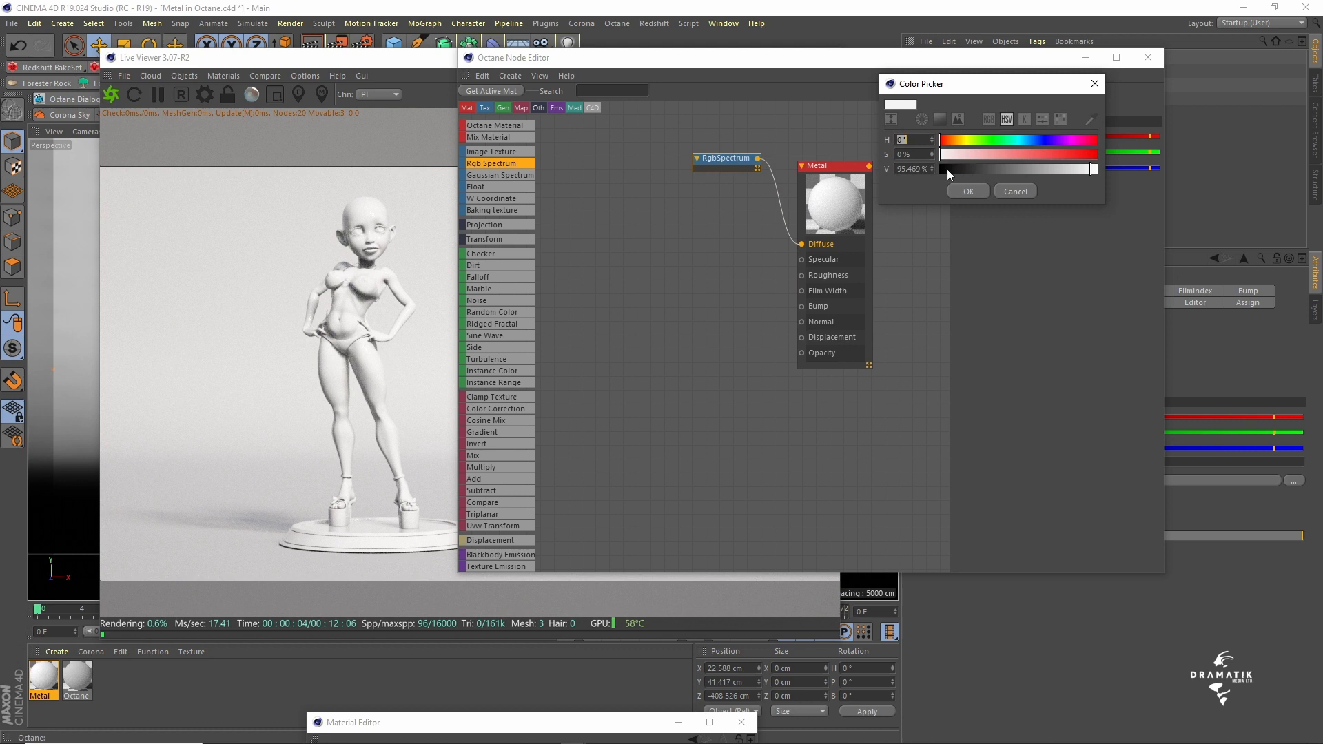
{"action": "double_click", "coordinate": [908, 169]}
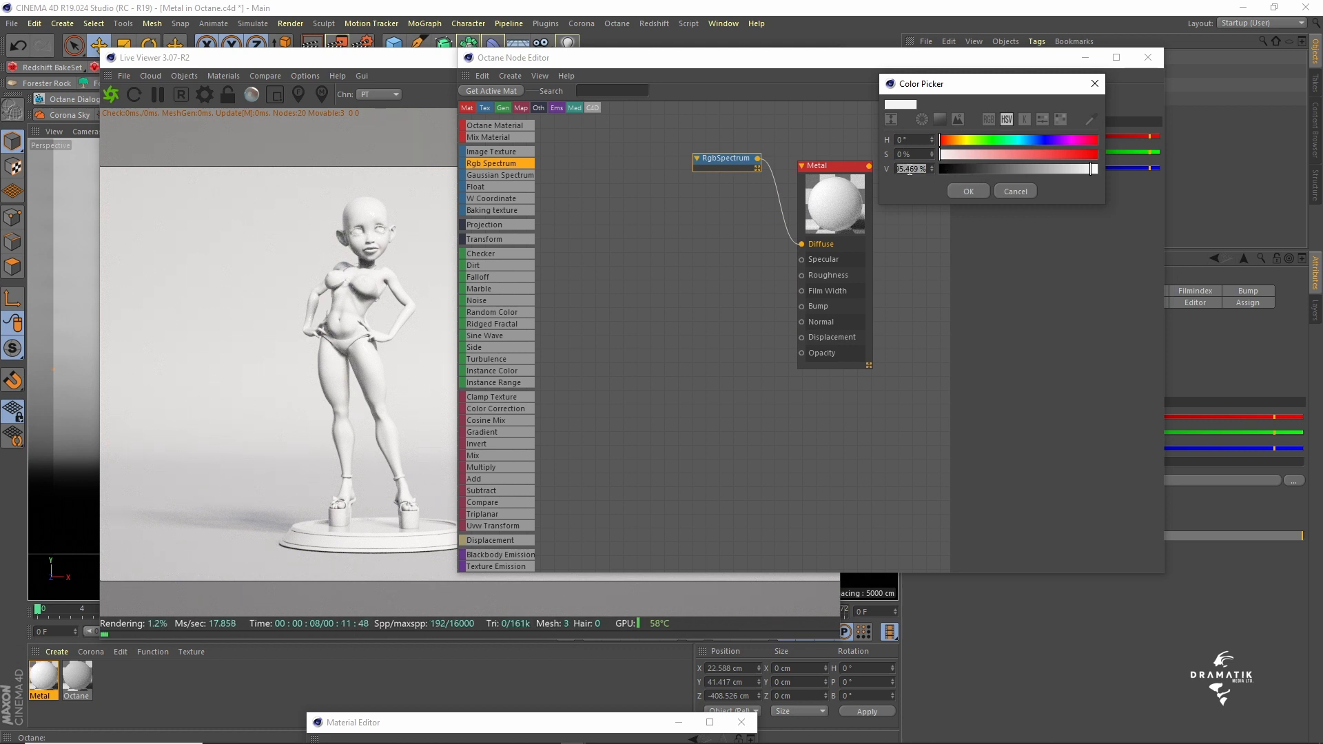
{"action": "type", "text": "7"}
{"action": "key", "text": "Return"}
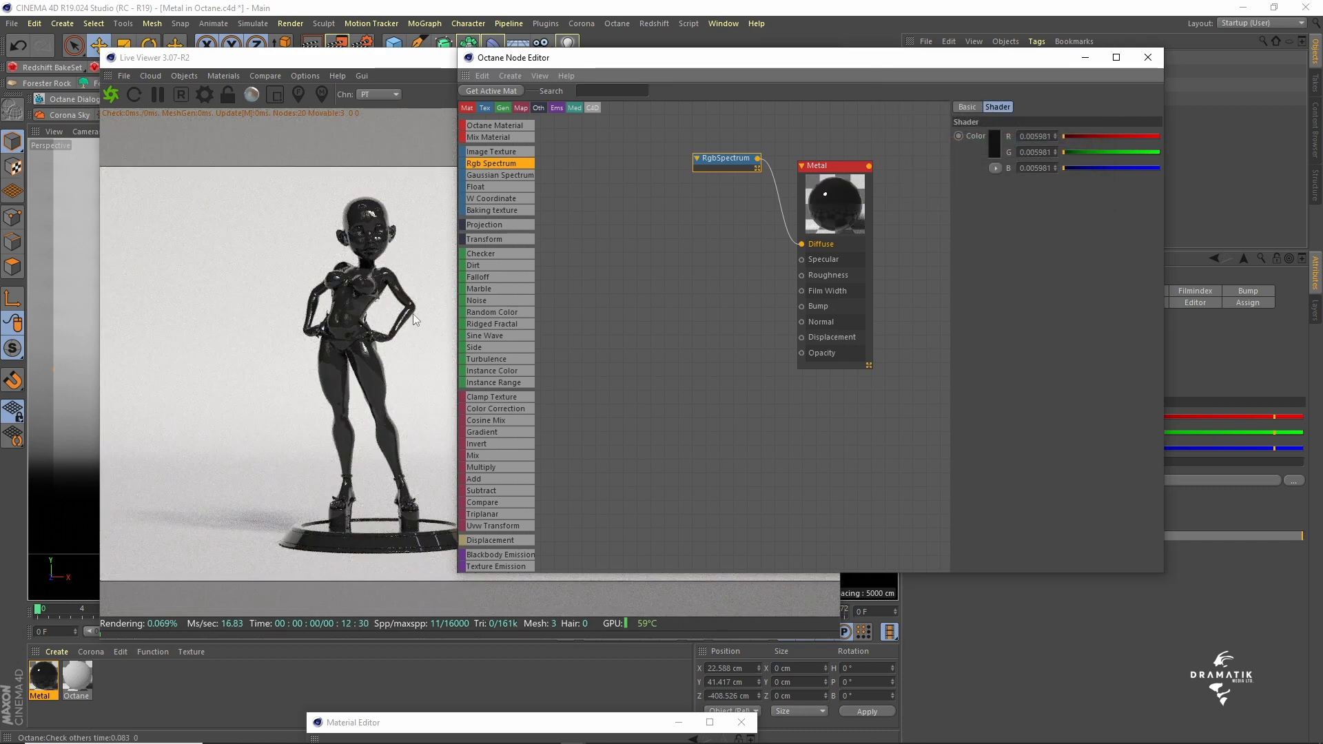
- Set the Metal material's index to 7
{"action": "left_click_drag", "start_coordinate": [824, 172], "coordinate": [834, 162]}
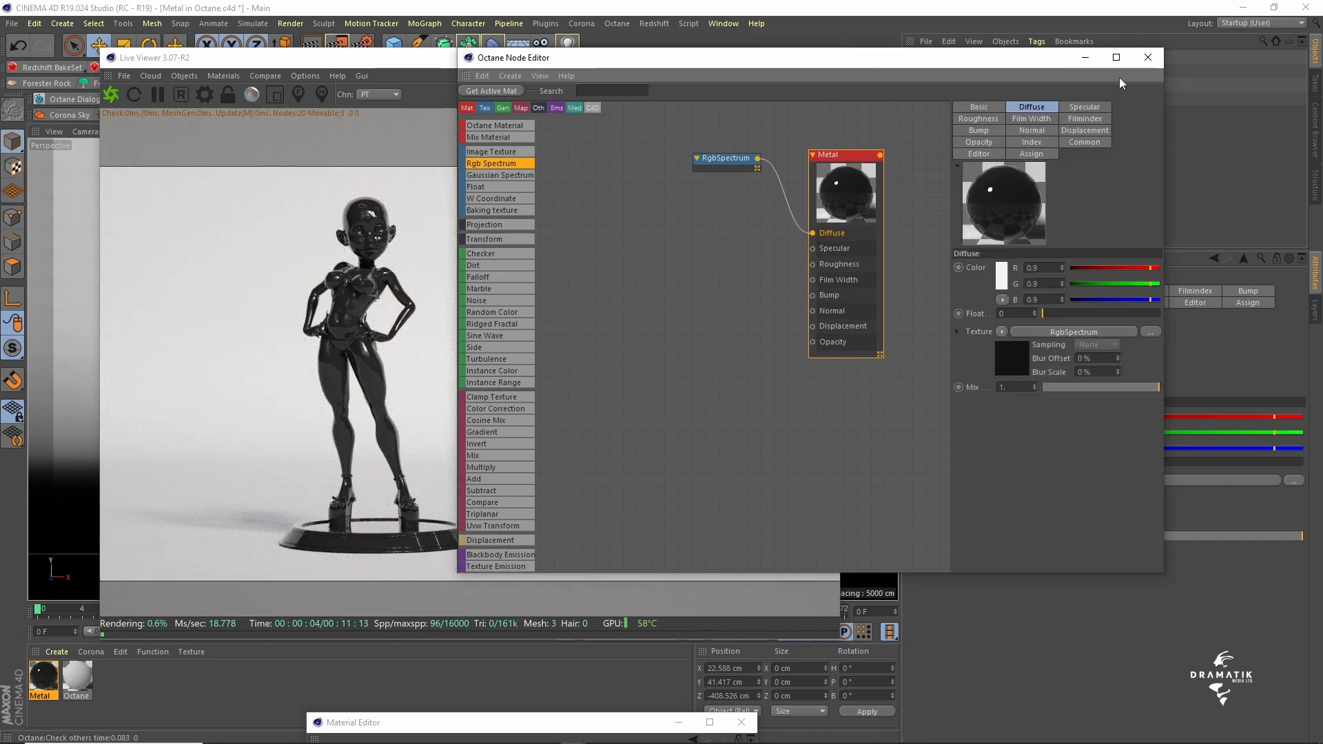
{"action": "left_click", "coordinate": [1029, 142]}
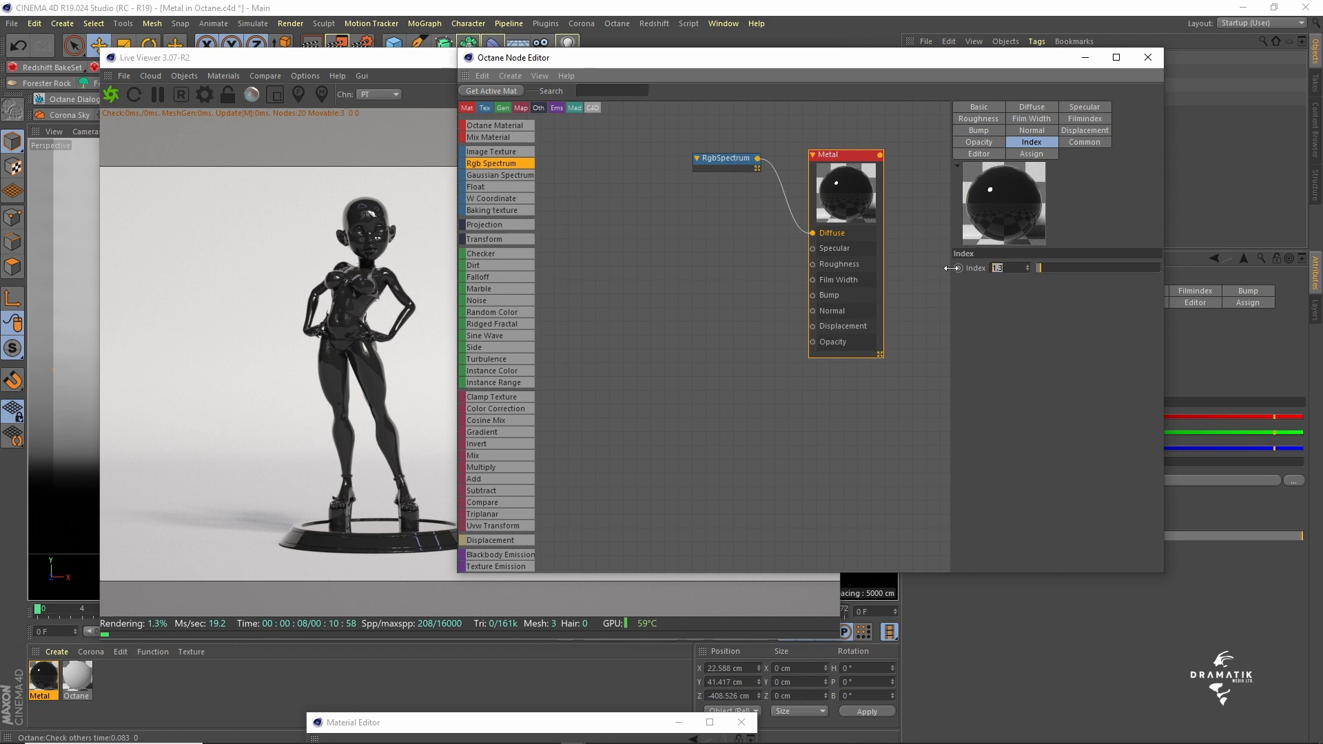
{"action": "type", "text": "7"}
{"action": "key", "text": "Return"}
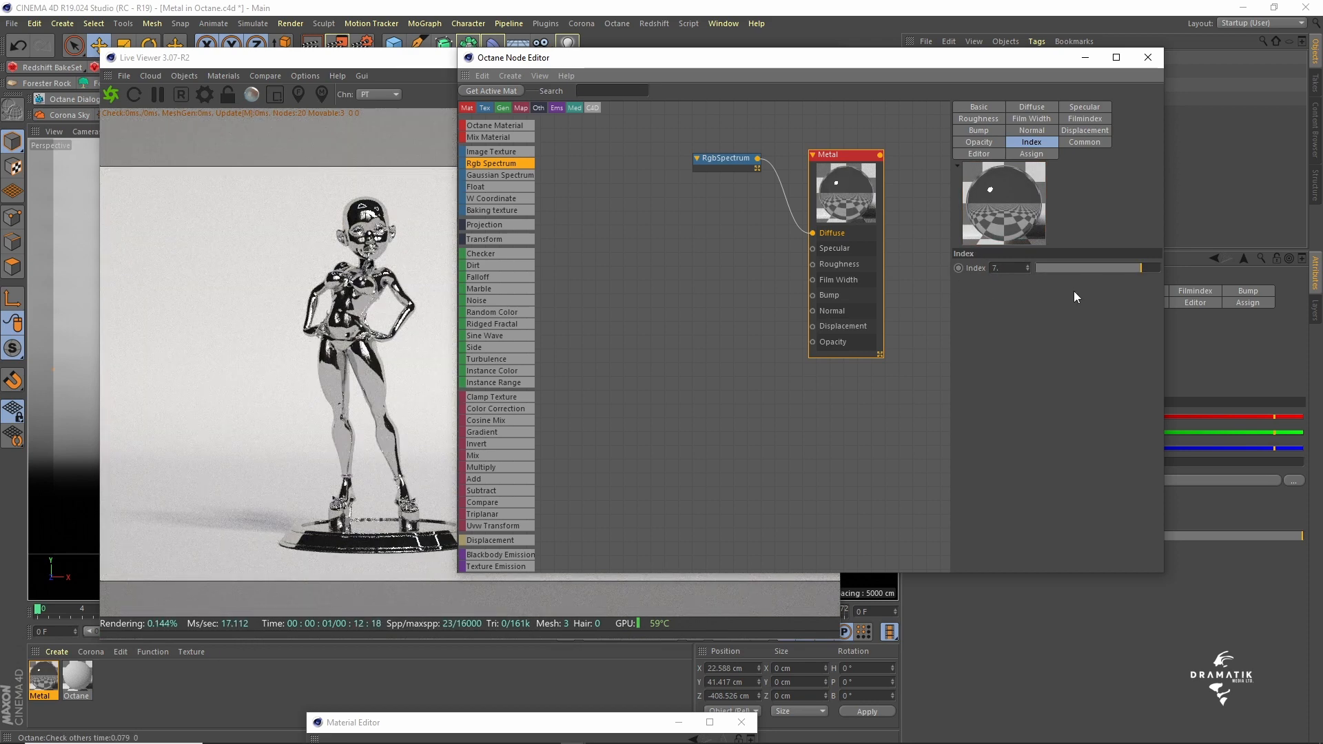
- Connect a Gradient node to the Metal material's Specular input and arrange the Metal and Gradient nodes with space between them
{"action": "left_click_drag", "start_coordinate": [853, 151], "coordinate": [871, 136]}
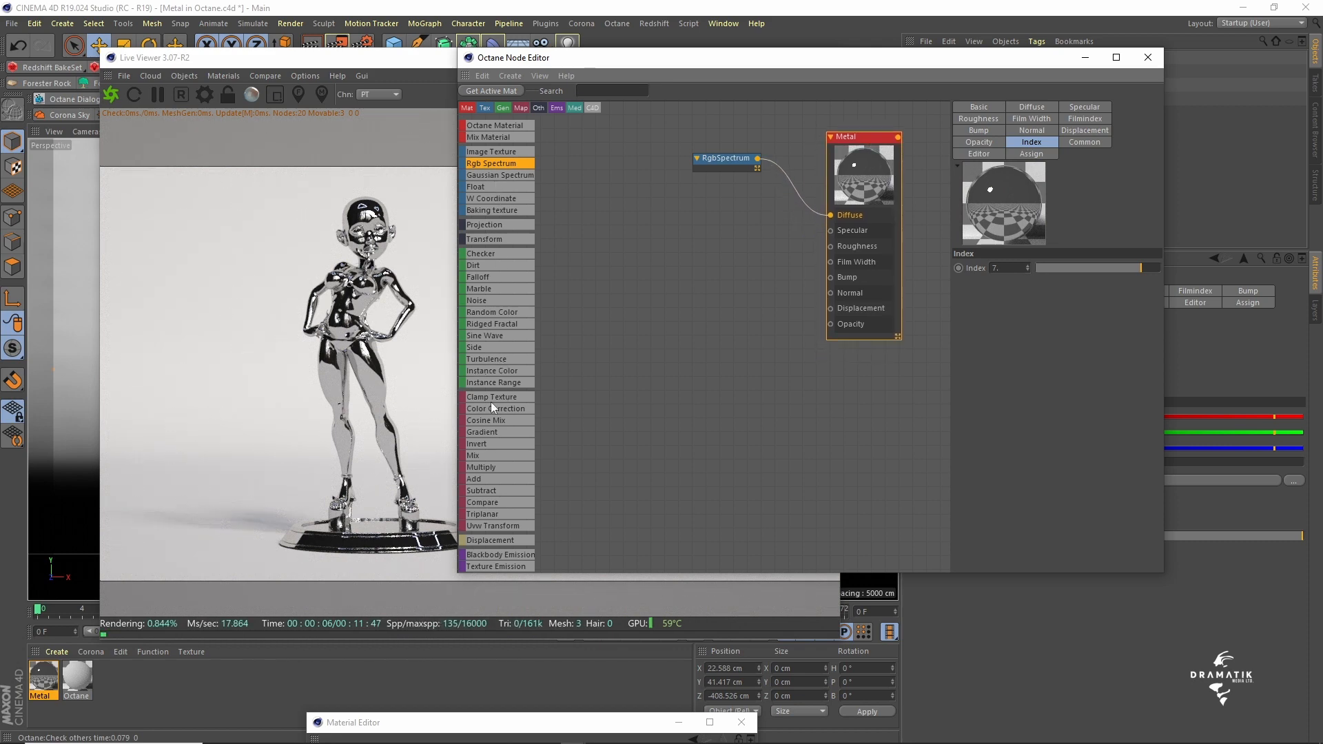
{"action": "left_click_drag", "start_coordinate": [488, 432], "coordinate": [769, 315]}
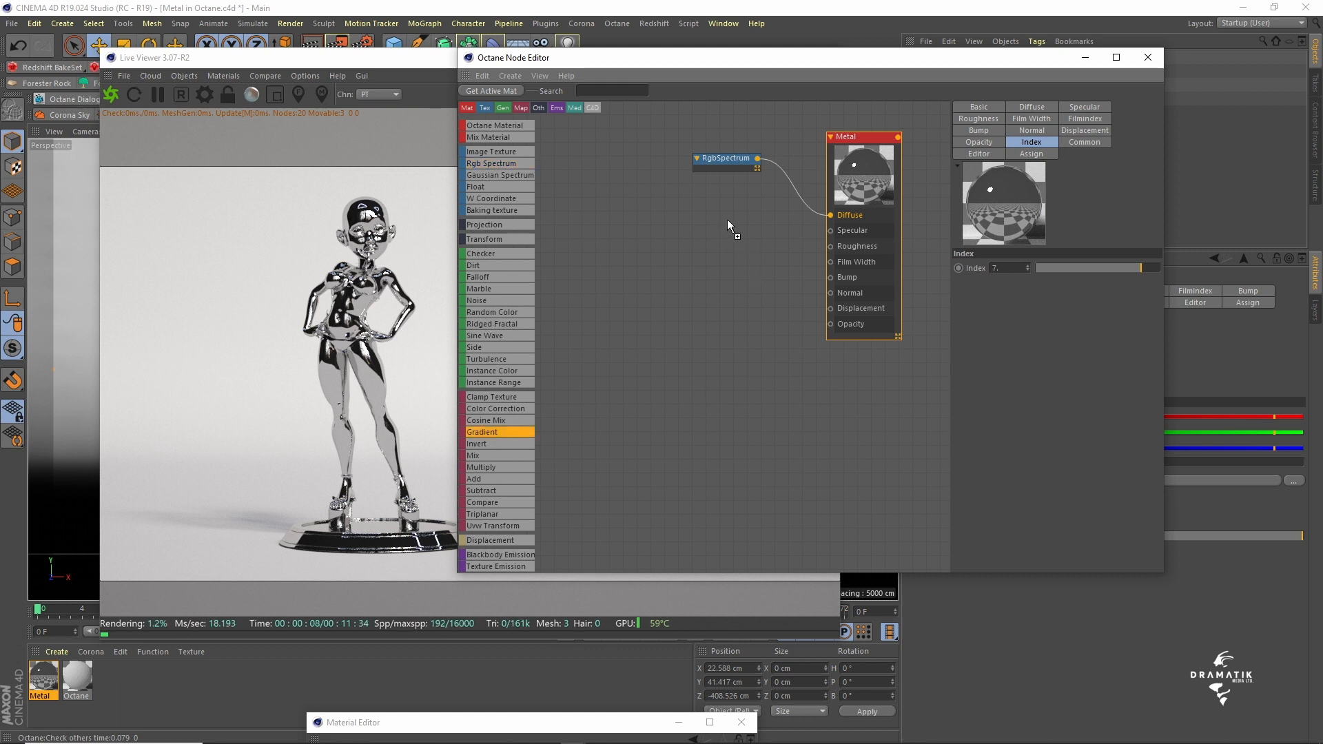
{"action": "left_click_drag", "start_coordinate": [729, 225], "coordinate": [831, 230]}
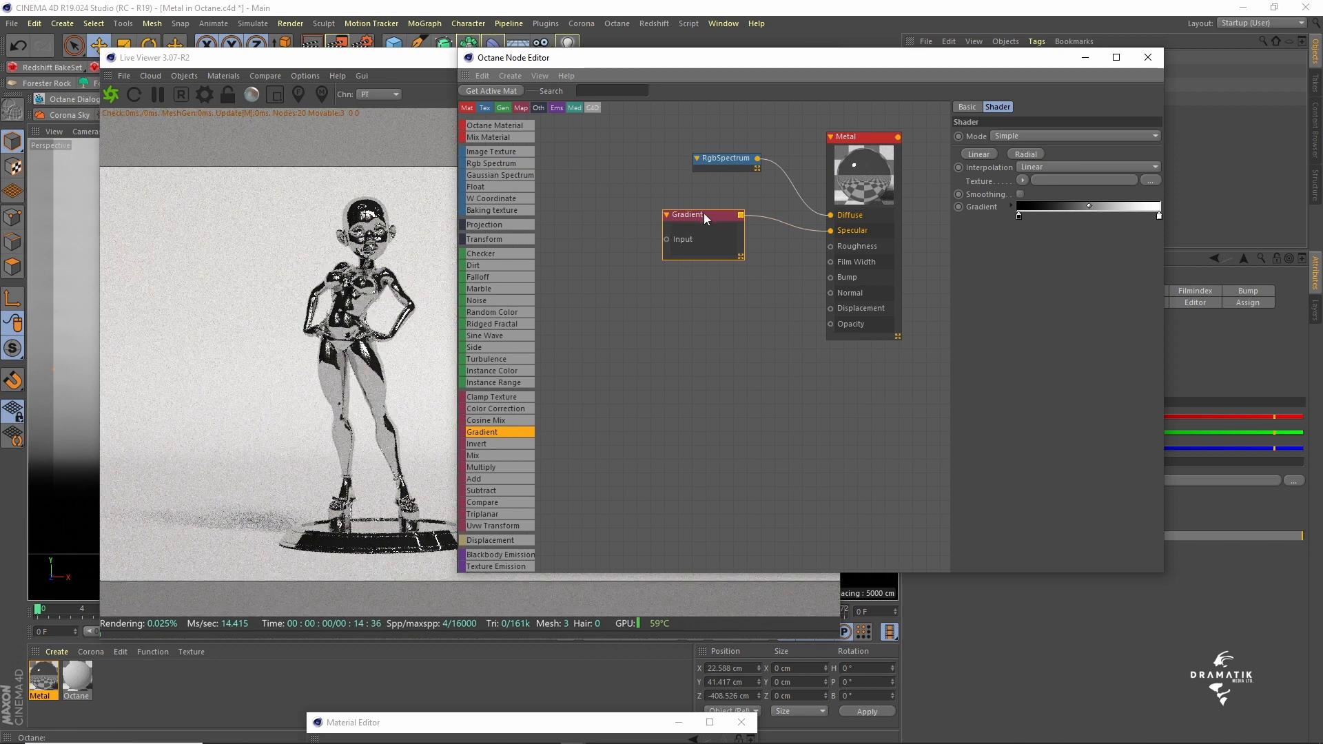
{"action": "left_click_drag", "start_coordinate": [704, 216], "coordinate": [726, 222]}
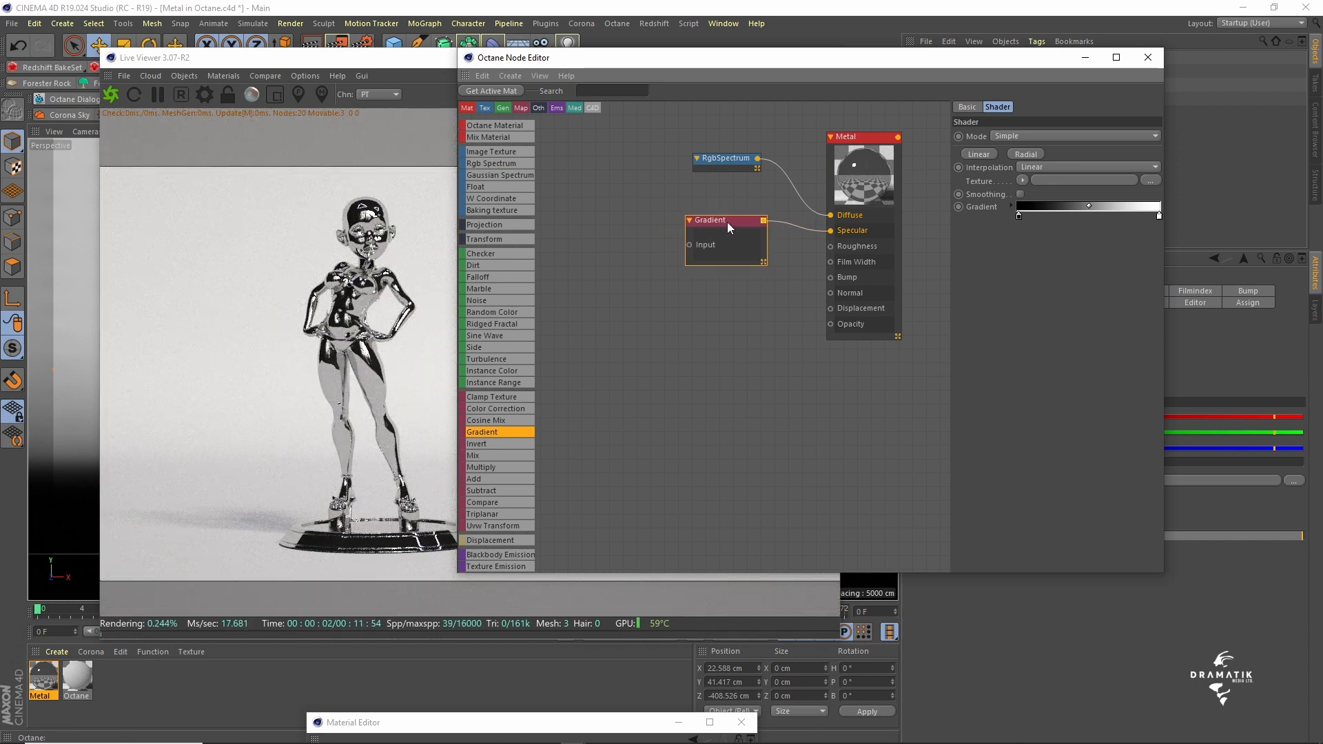
- Switch the specular Gradient node to Complex mode, enlarge it, and delete both the black and white knots from its gradient
{"action": "left_click", "coordinate": [1019, 133]}
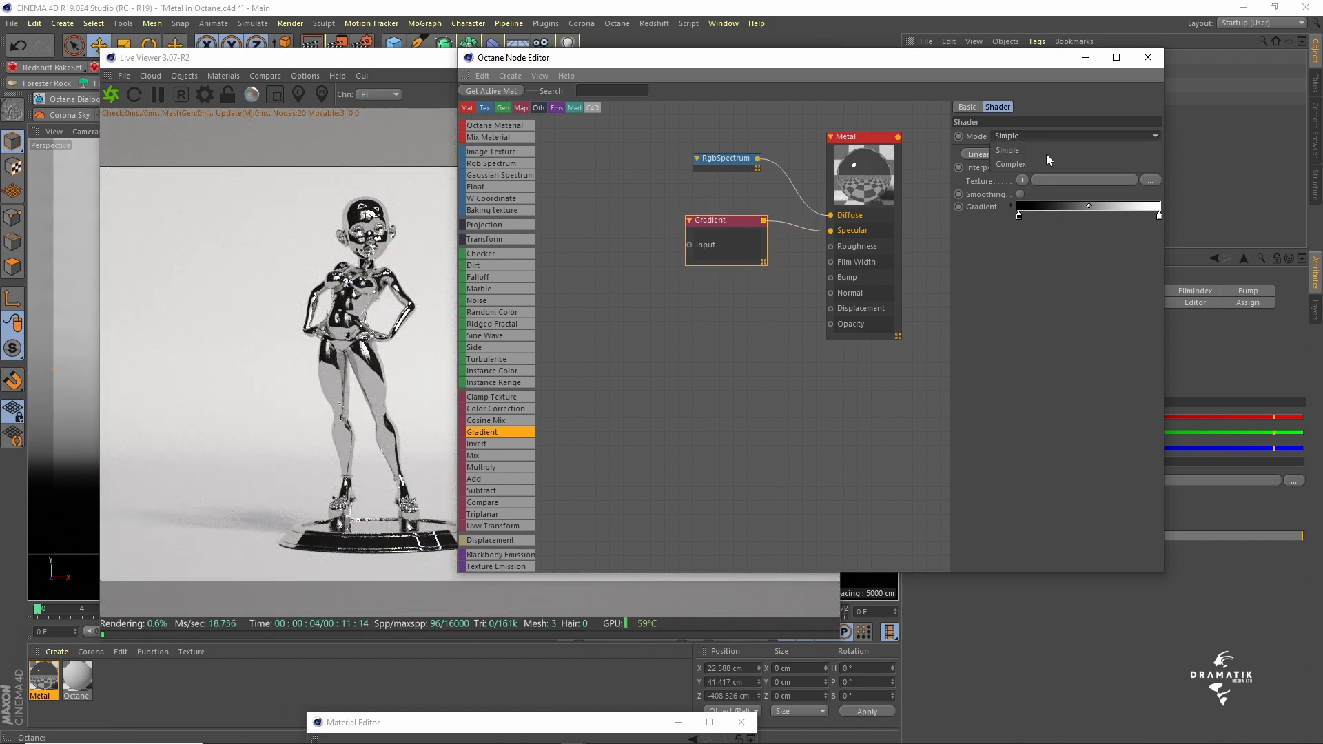
{"action": "left_click", "coordinate": [1020, 164]}
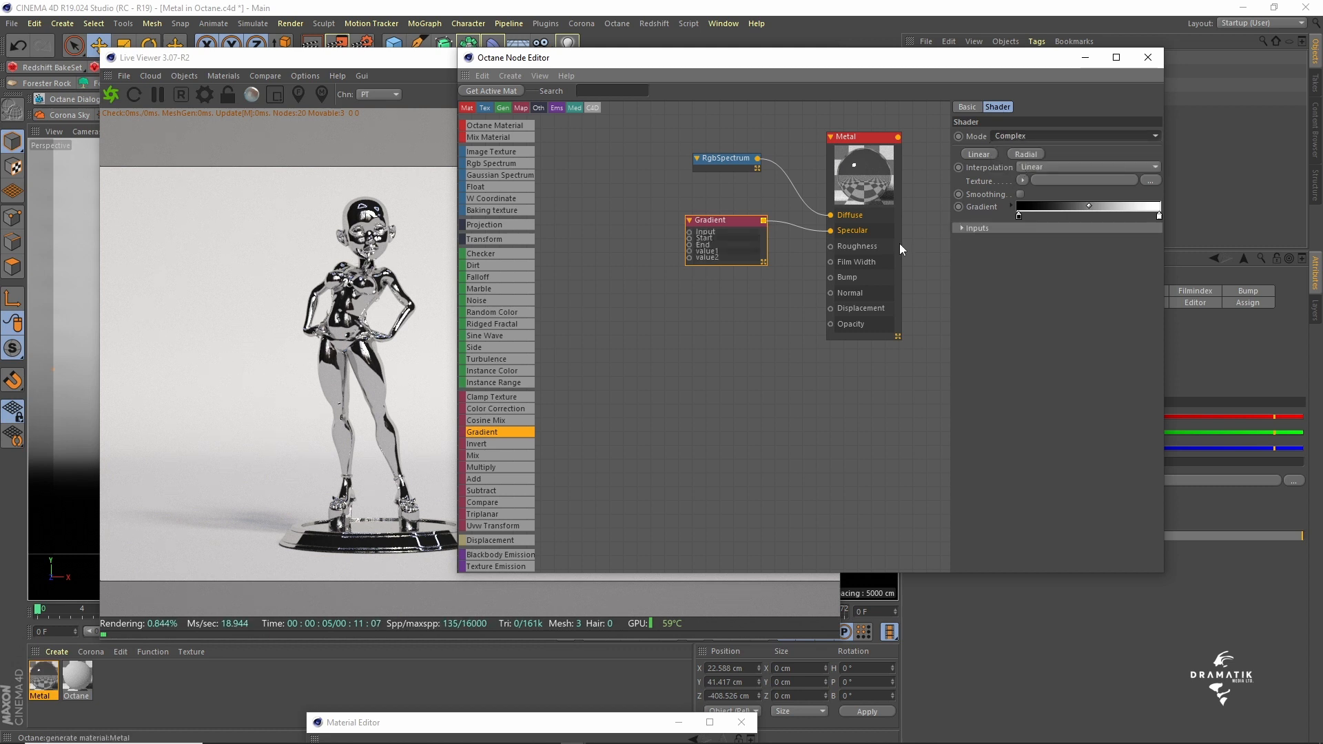
{"action": "left_click_drag", "start_coordinate": [762, 261], "coordinate": [763, 279]}
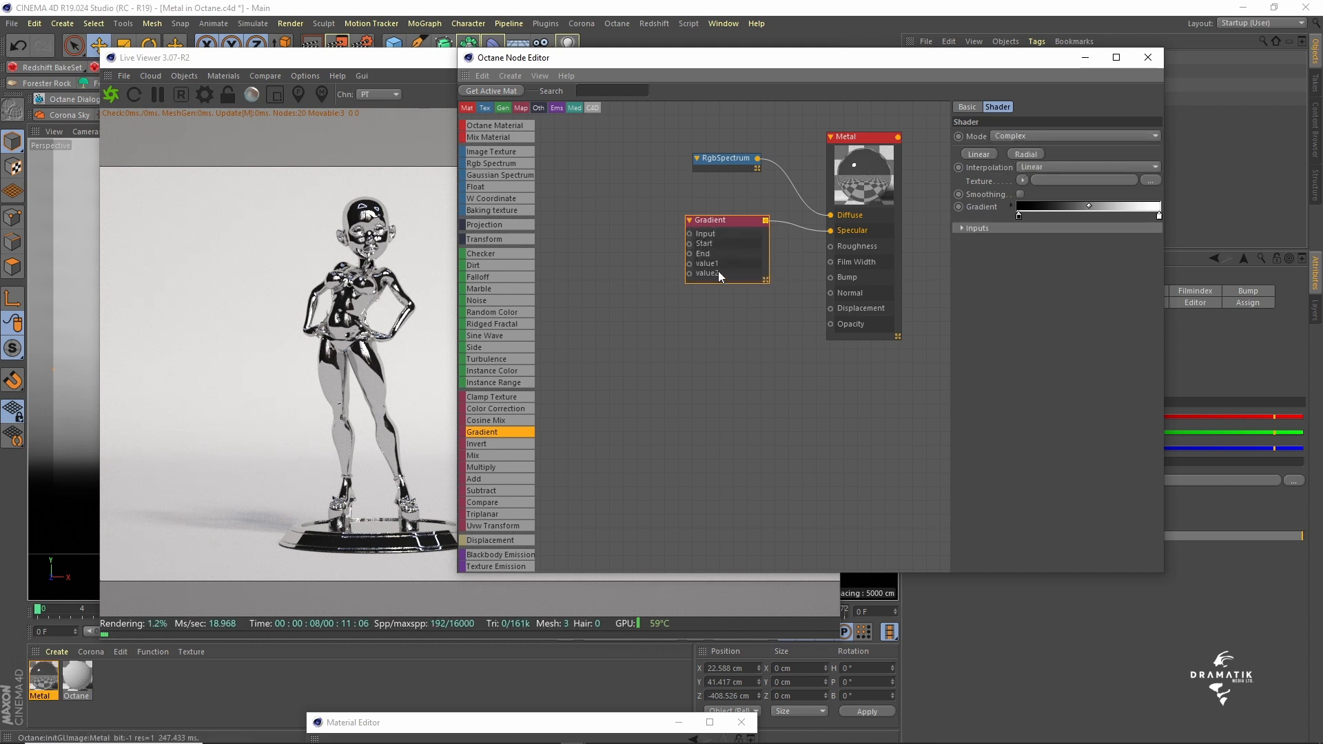
{"action": "left_click", "coordinate": [1020, 217]}
{"action": "key", "text": "Delete"}
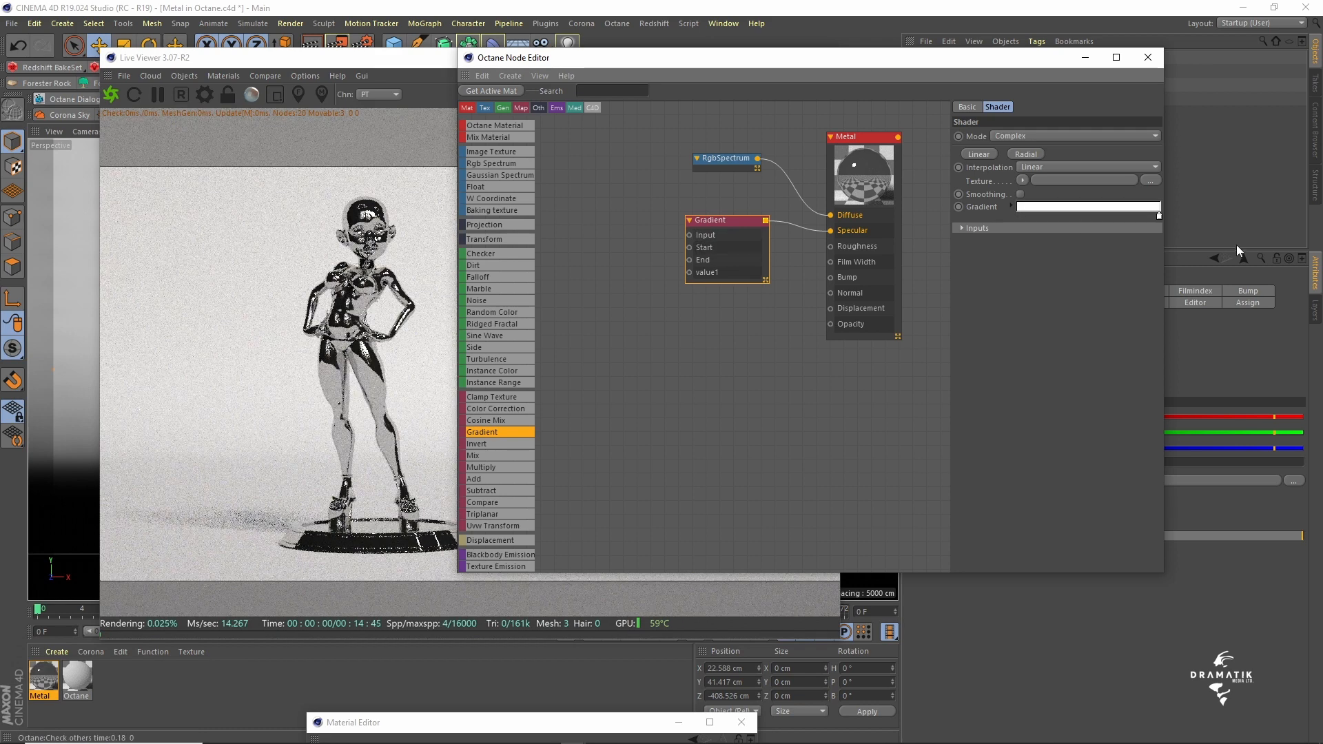
{"action": "left_click", "coordinate": [1159, 218]}
{"action": "key", "text": "Delete"}
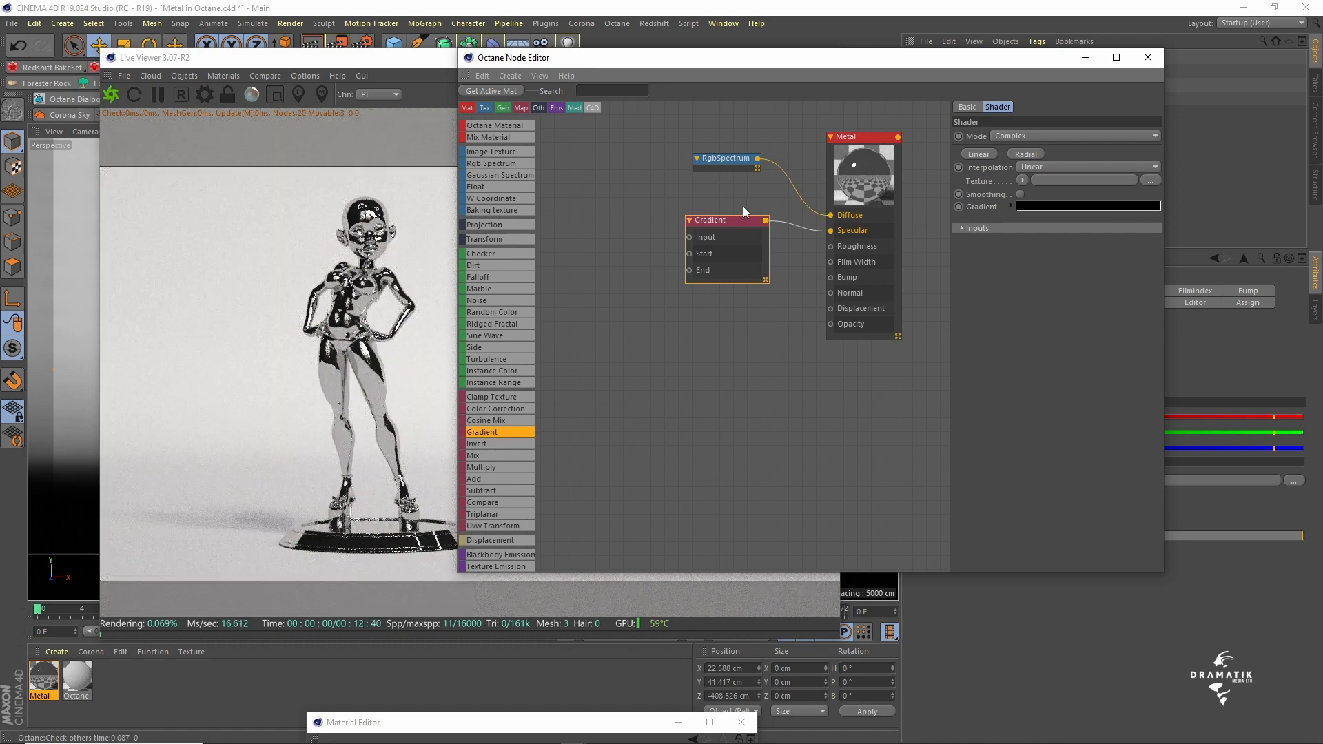
{"action": "left_click_drag", "start_coordinate": [737, 219], "coordinate": [737, 220]}
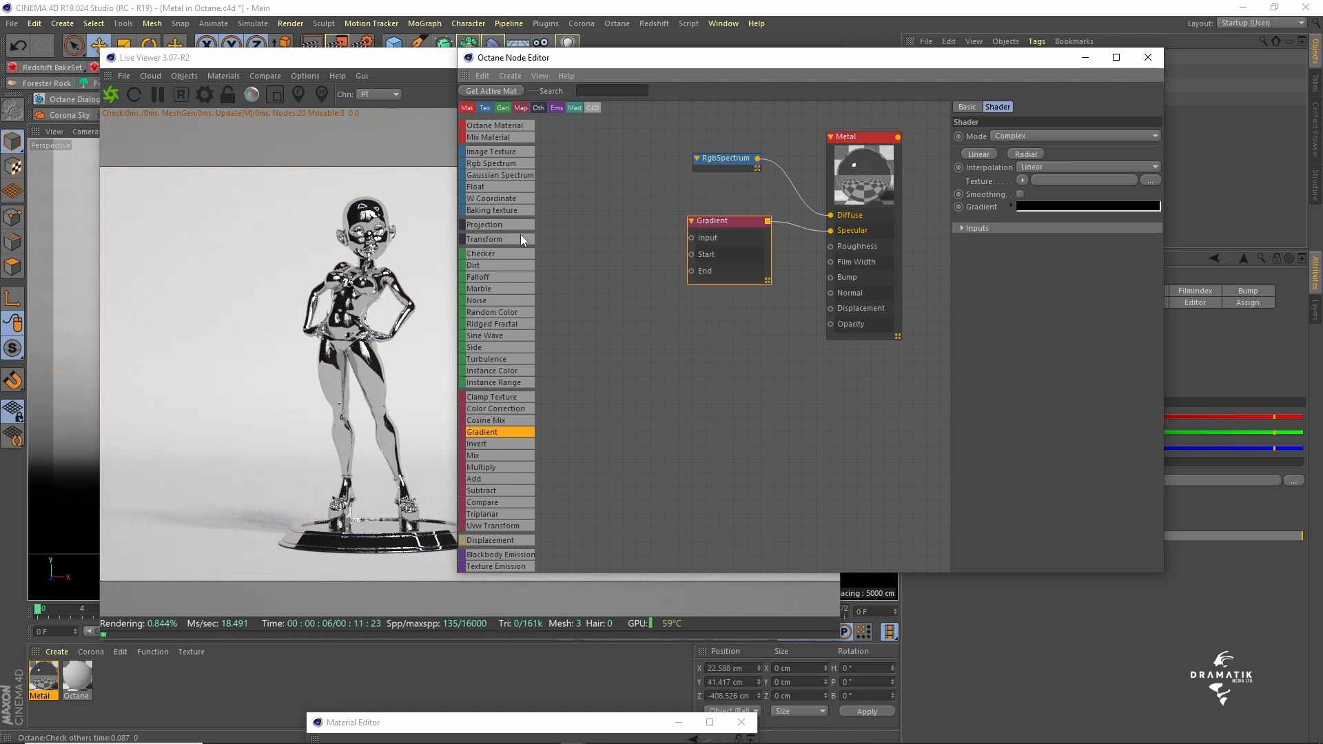
- Connect RGB Spectrum nodes to the specular Gradient's Start and End inputs and a Falloff node to its Input
{"action": "left_click_drag", "start_coordinate": [487, 165], "coordinate": [494, 167]}
{"action": "left_click_drag", "start_coordinate": [598, 211], "coordinate": [691, 254]}
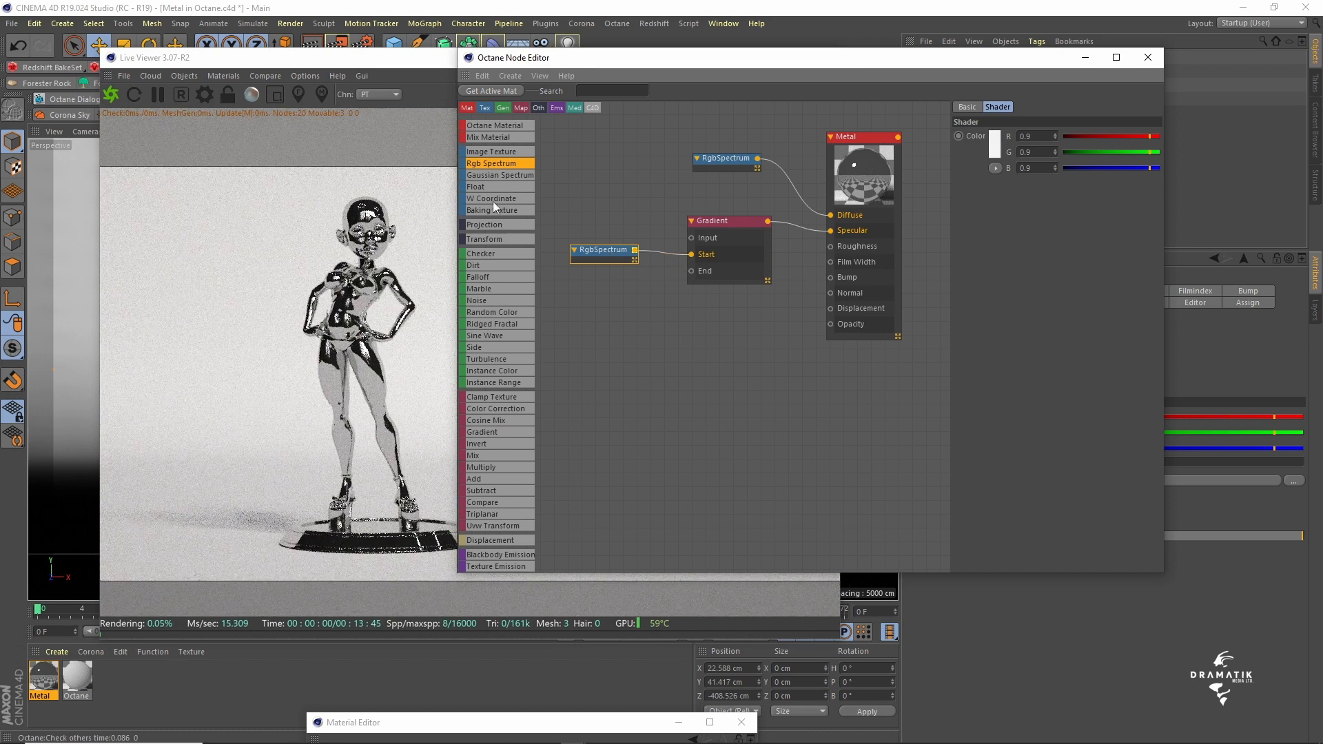
{"action": "left_click_drag", "start_coordinate": [600, 273], "coordinate": [691, 271]}
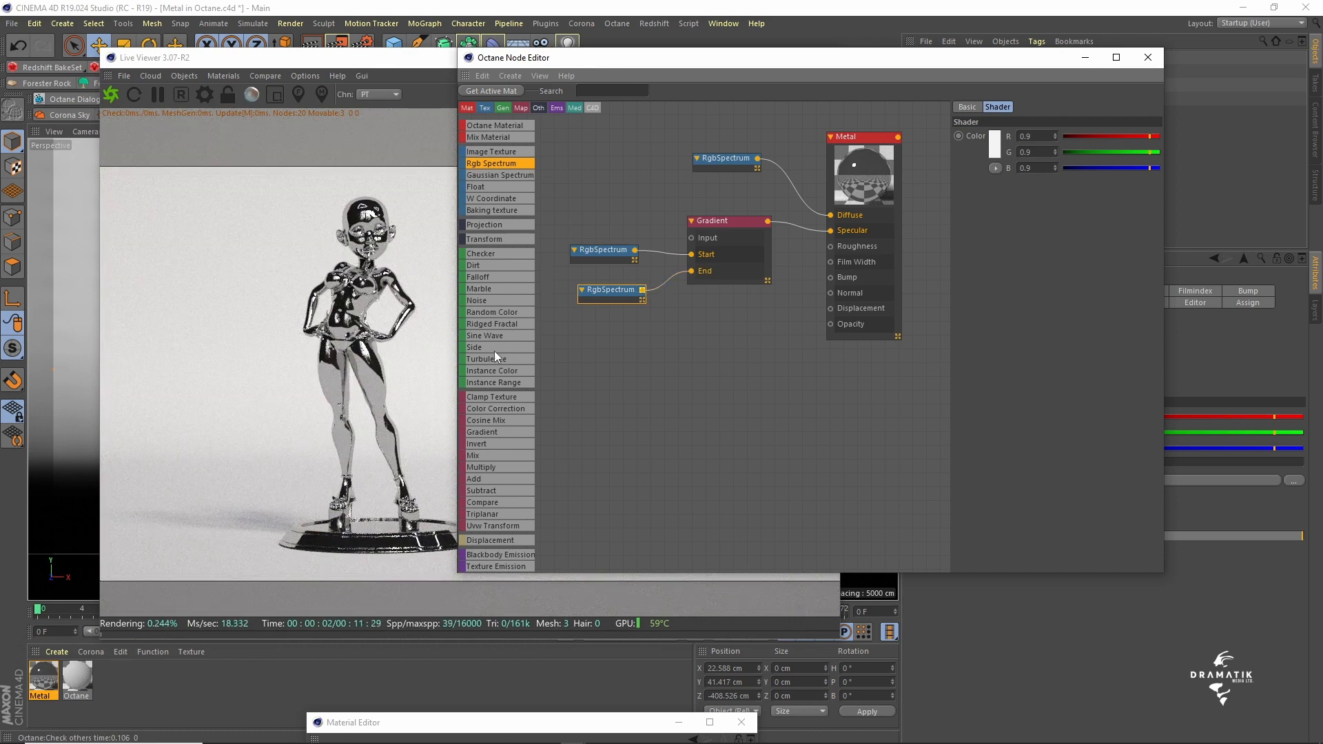
{"action": "left_click_drag", "start_coordinate": [475, 275], "coordinate": [691, 238]}
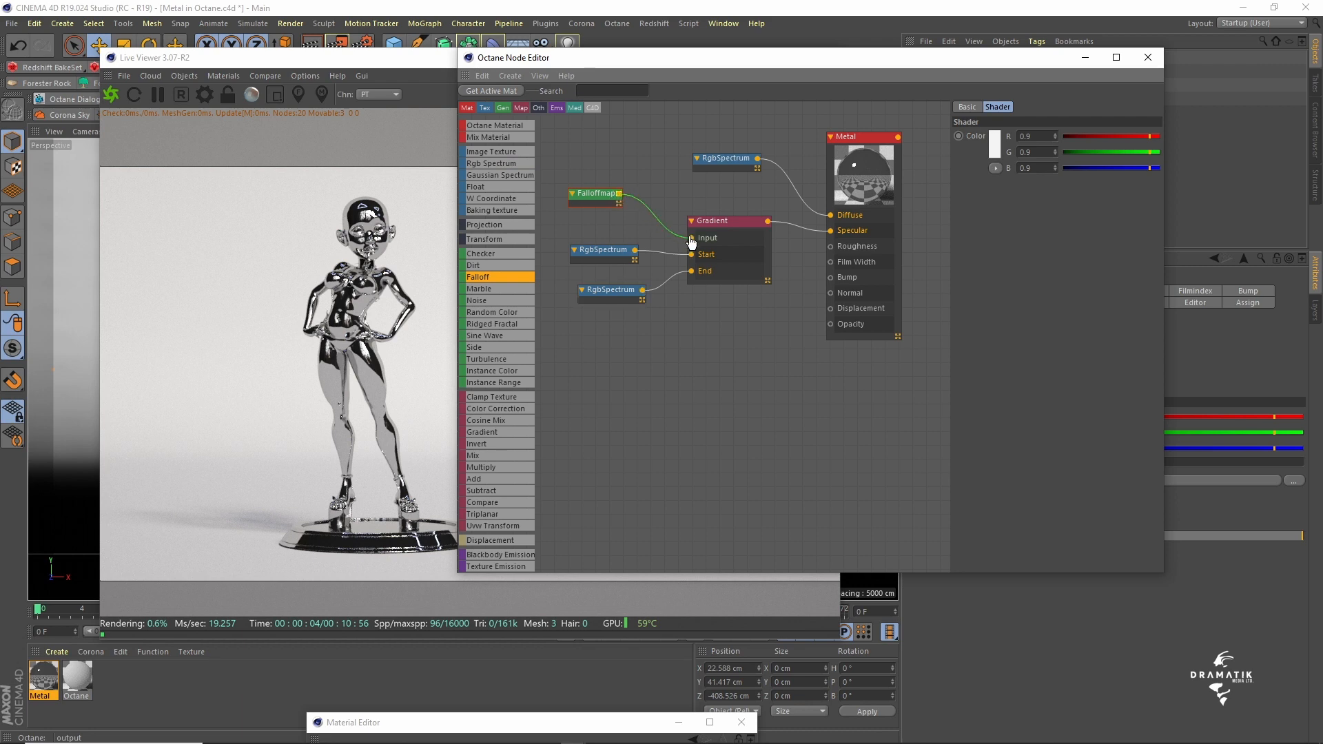
{"action": "left_click", "coordinate": [598, 194]}
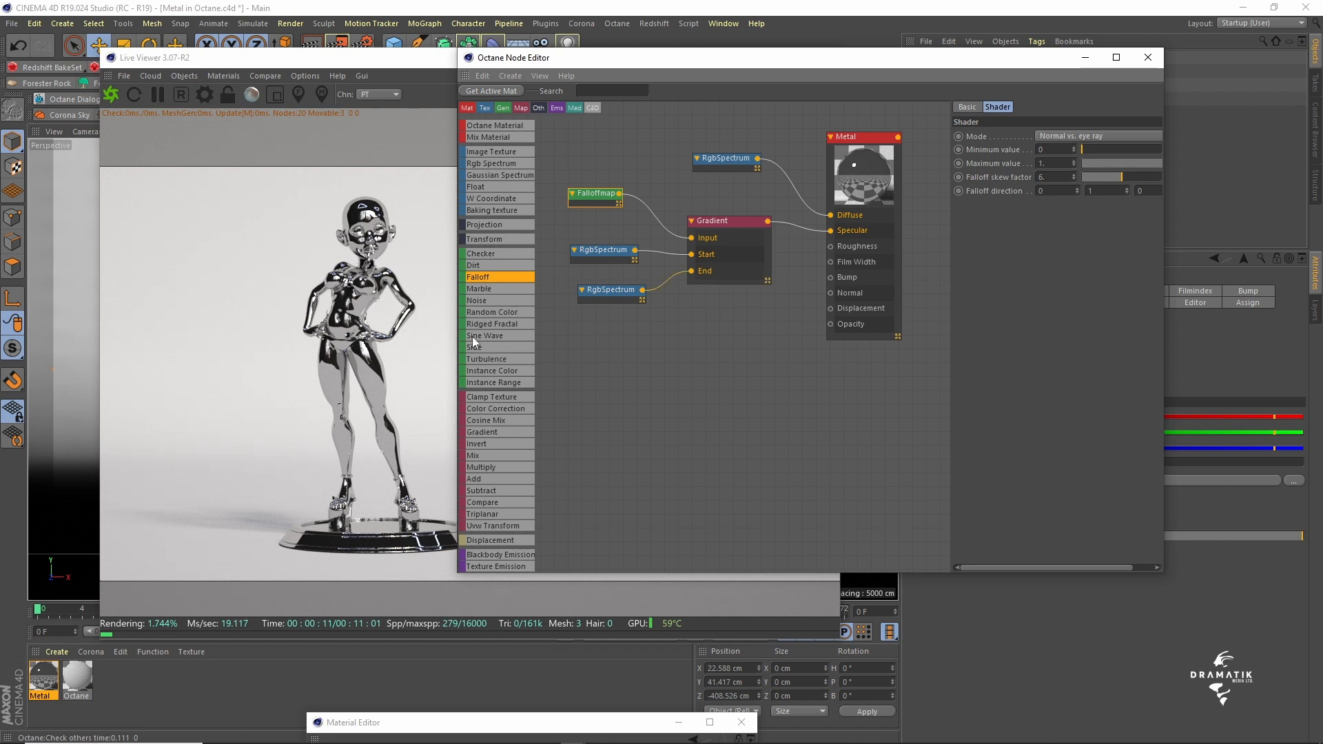
- Connect a second Gradient node to the Metal material's Roughness input and space it apart from the Metal node
{"action": "left_click", "coordinate": [485, 432]}
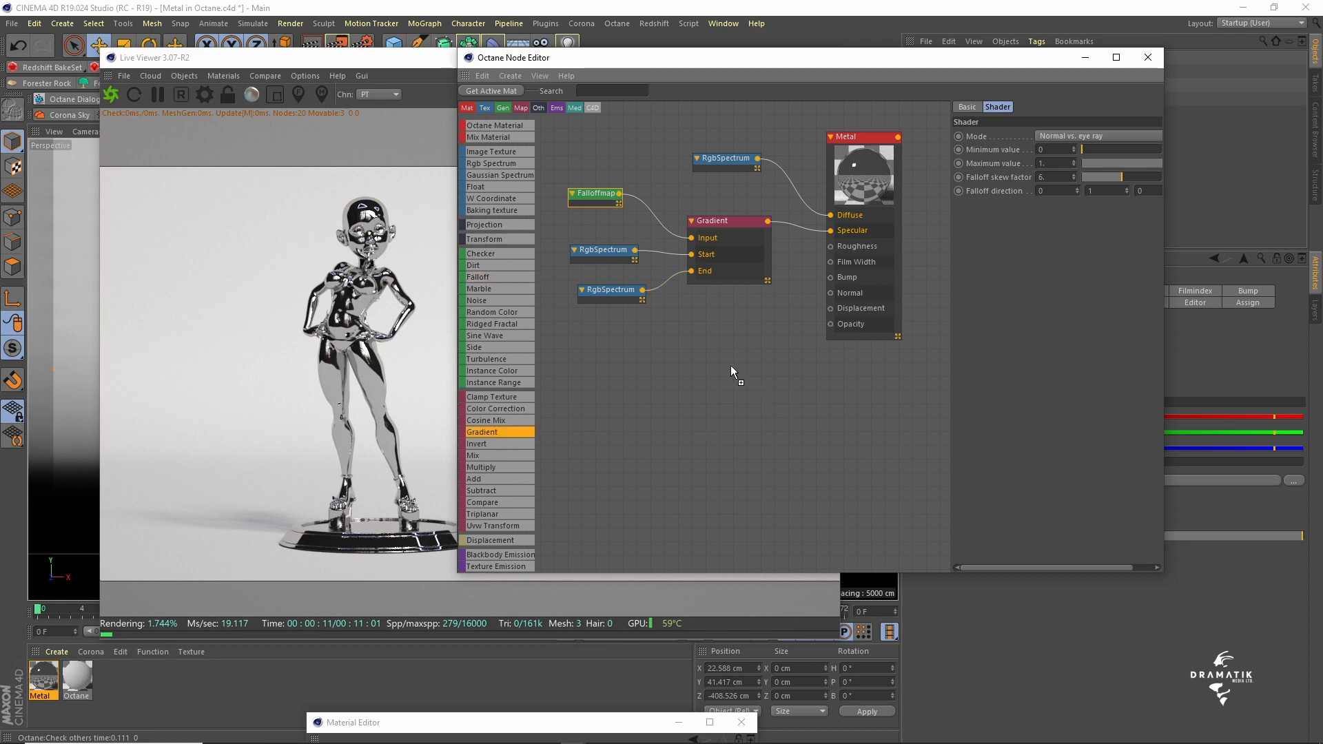
{"action": "left_click", "coordinate": [700, 326]}
{"action": "left_click_drag", "start_coordinate": [721, 329], "coordinate": [831, 246]}
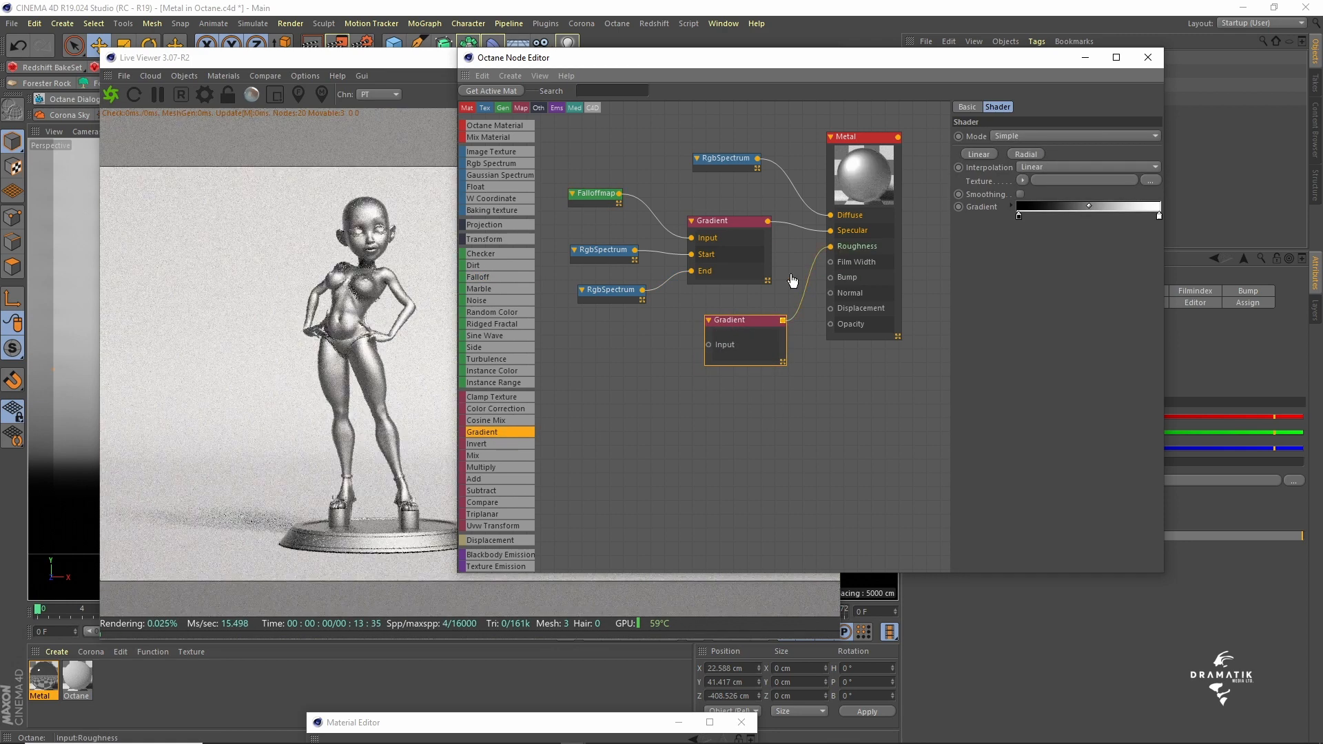
{"action": "left_click_drag", "start_coordinate": [866, 142], "coordinate": [883, 138]}
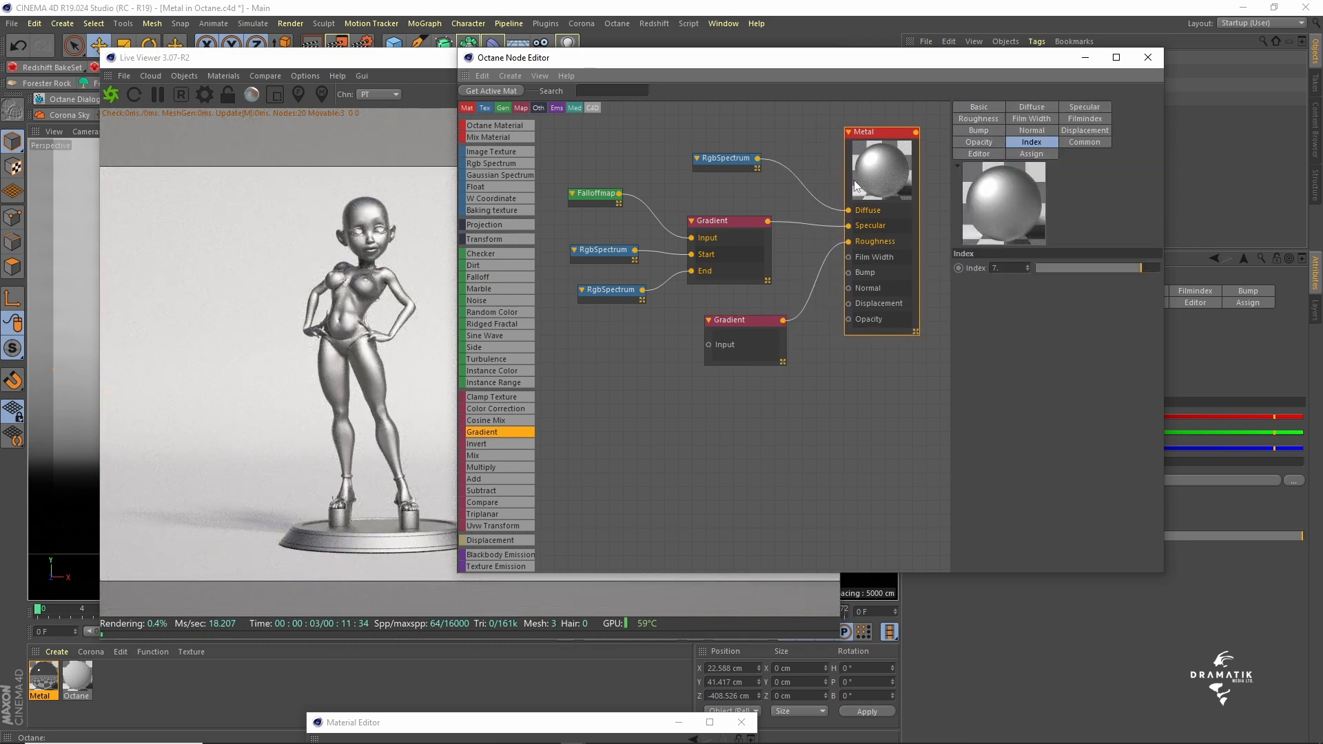
{"action": "left_click_drag", "start_coordinate": [760, 323], "coordinate": [770, 319]}
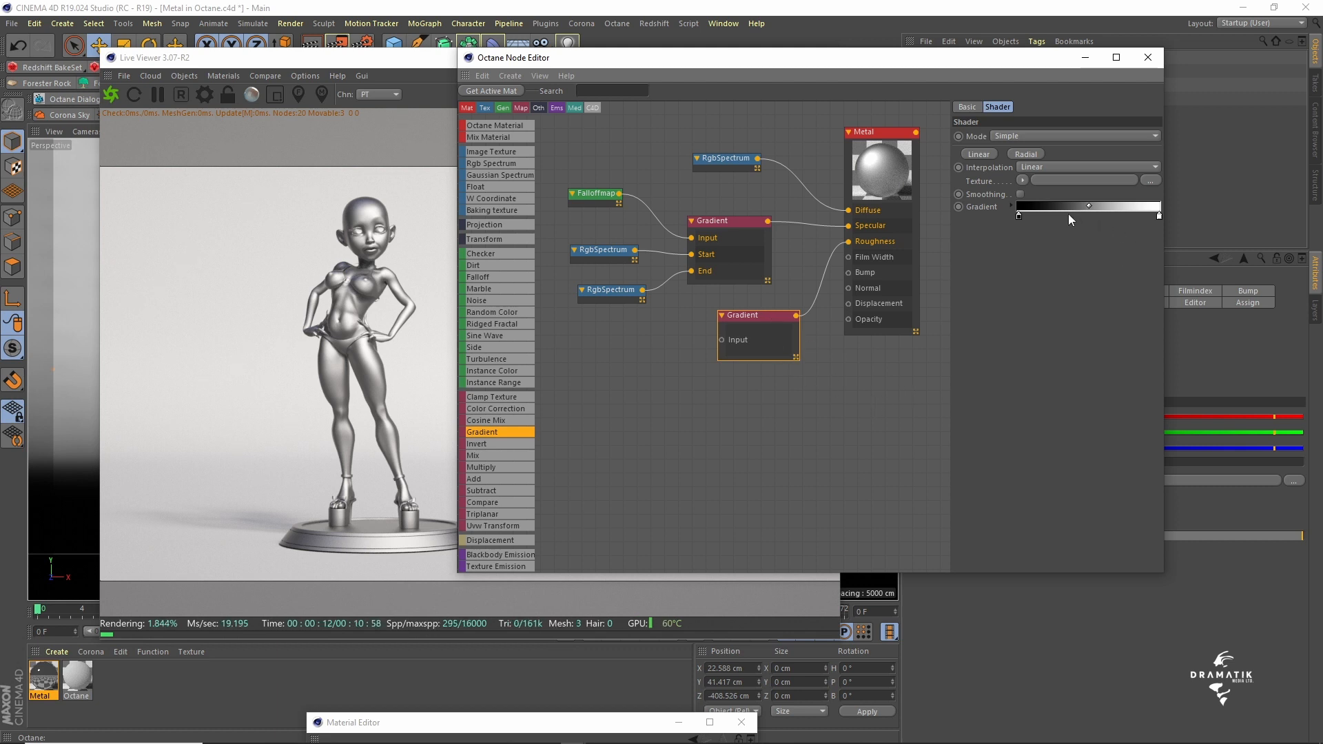
- Set the position of the black knot in the roughness gradient to 25%
{"action": "left_click", "coordinate": [1011, 204]}
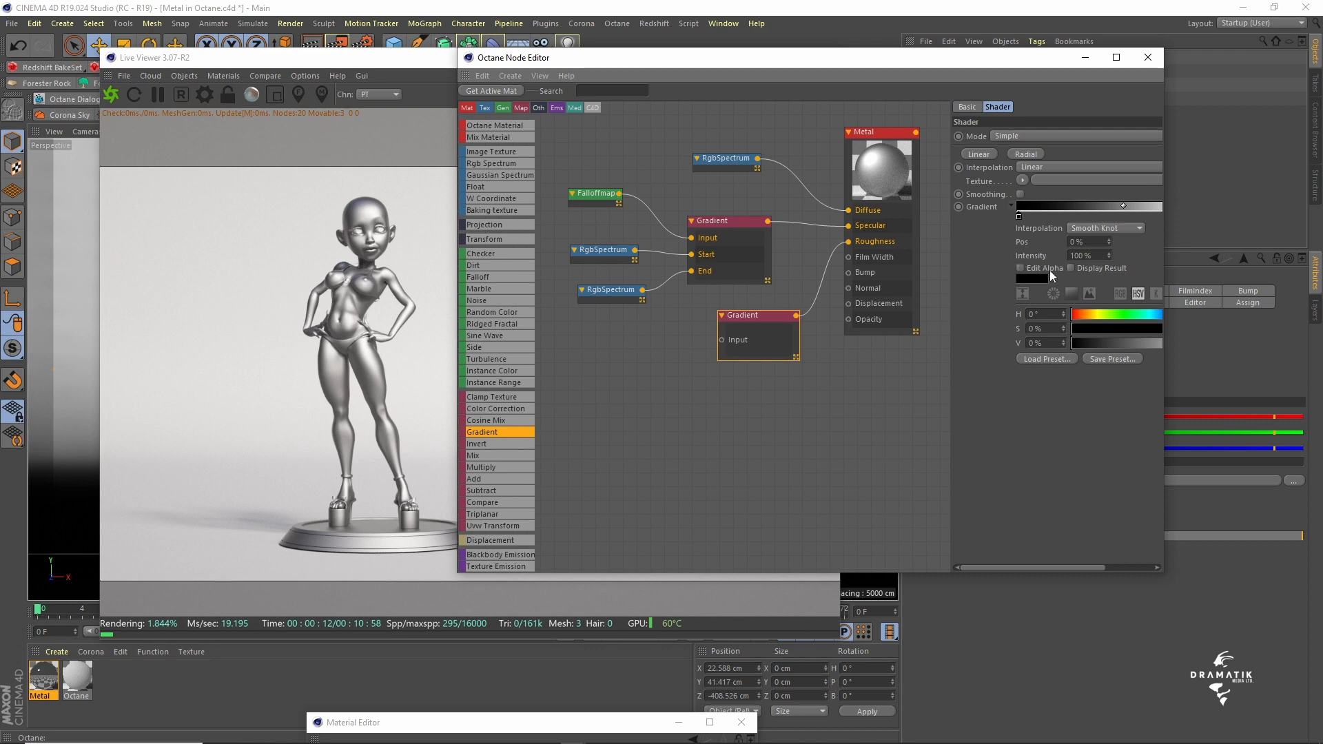
{"action": "left_click", "coordinate": [1099, 244]}
{"action": "type", "text": "25"}
{"action": "key", "text": "Return"}
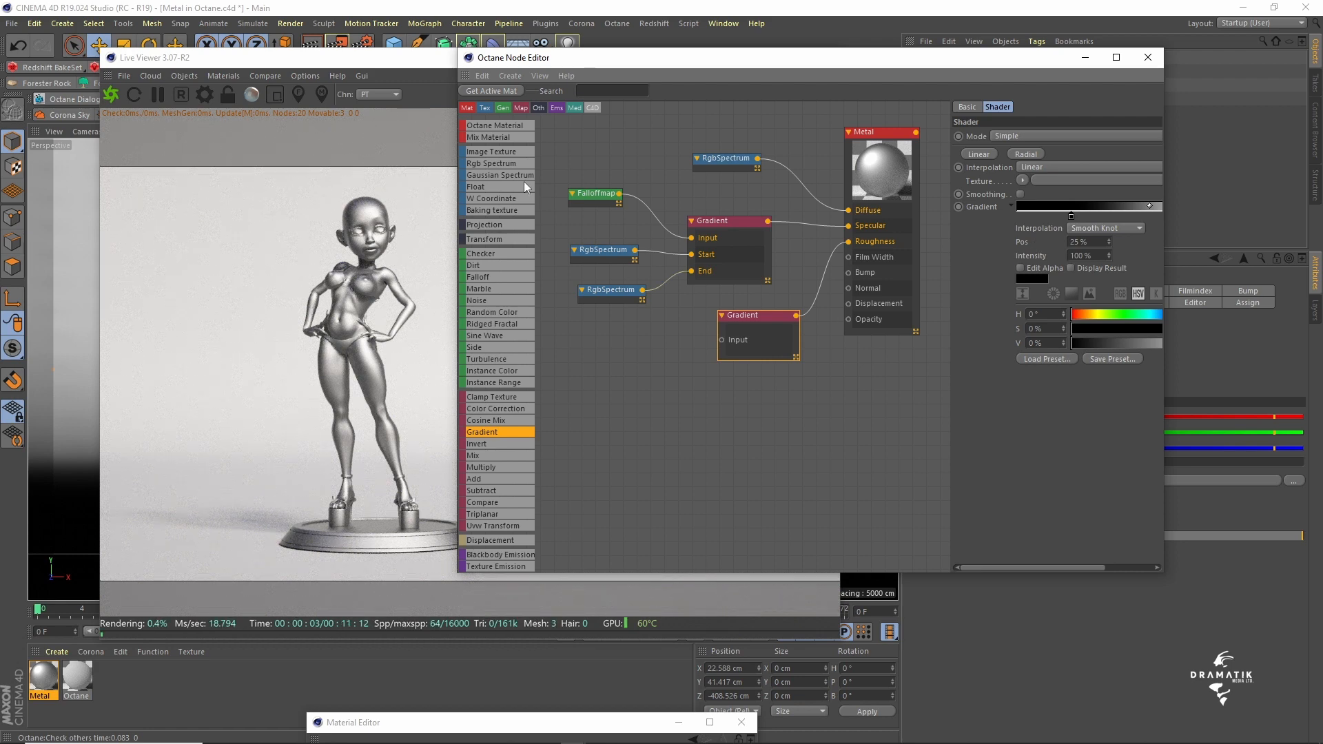
- Add an Image Texture node and connect it to the roughness Gradient's Input
{"action": "left_click_drag", "start_coordinate": [486, 152], "coordinate": [646, 354]}
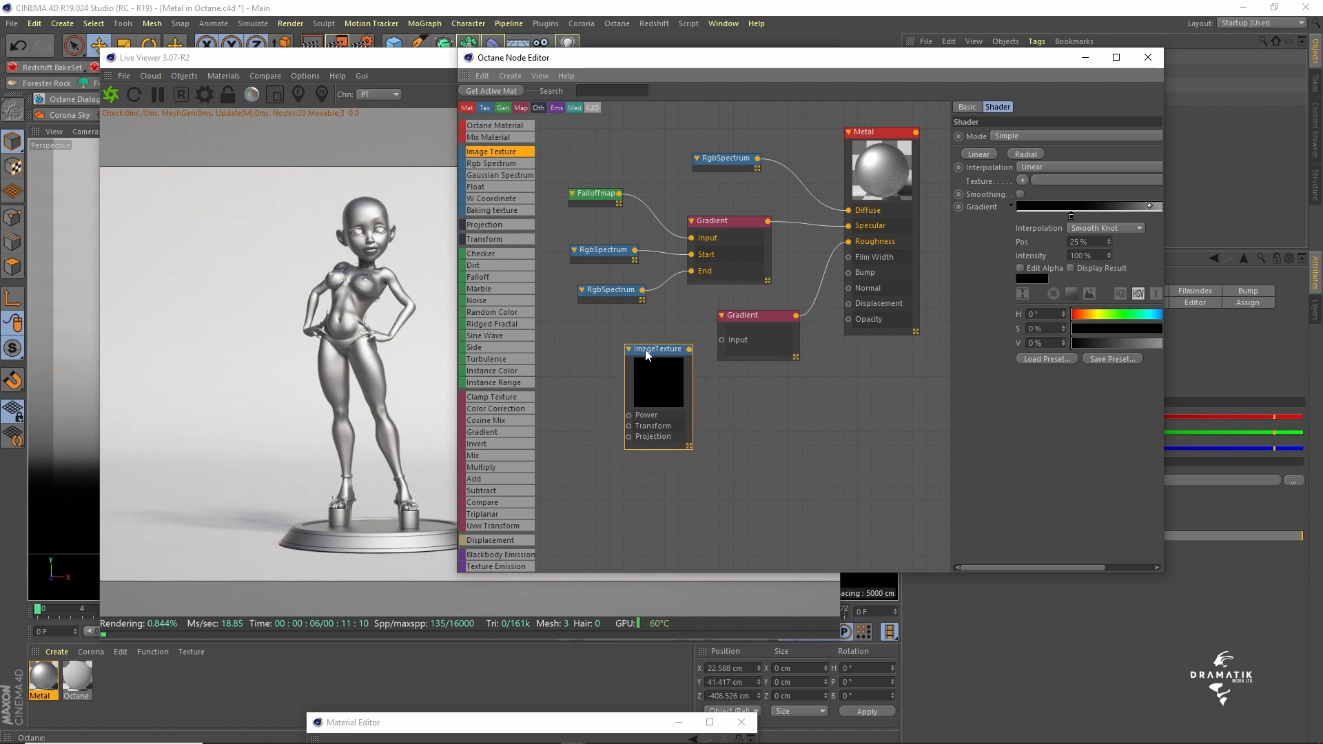
{"action": "left_click", "coordinate": [647, 354]}
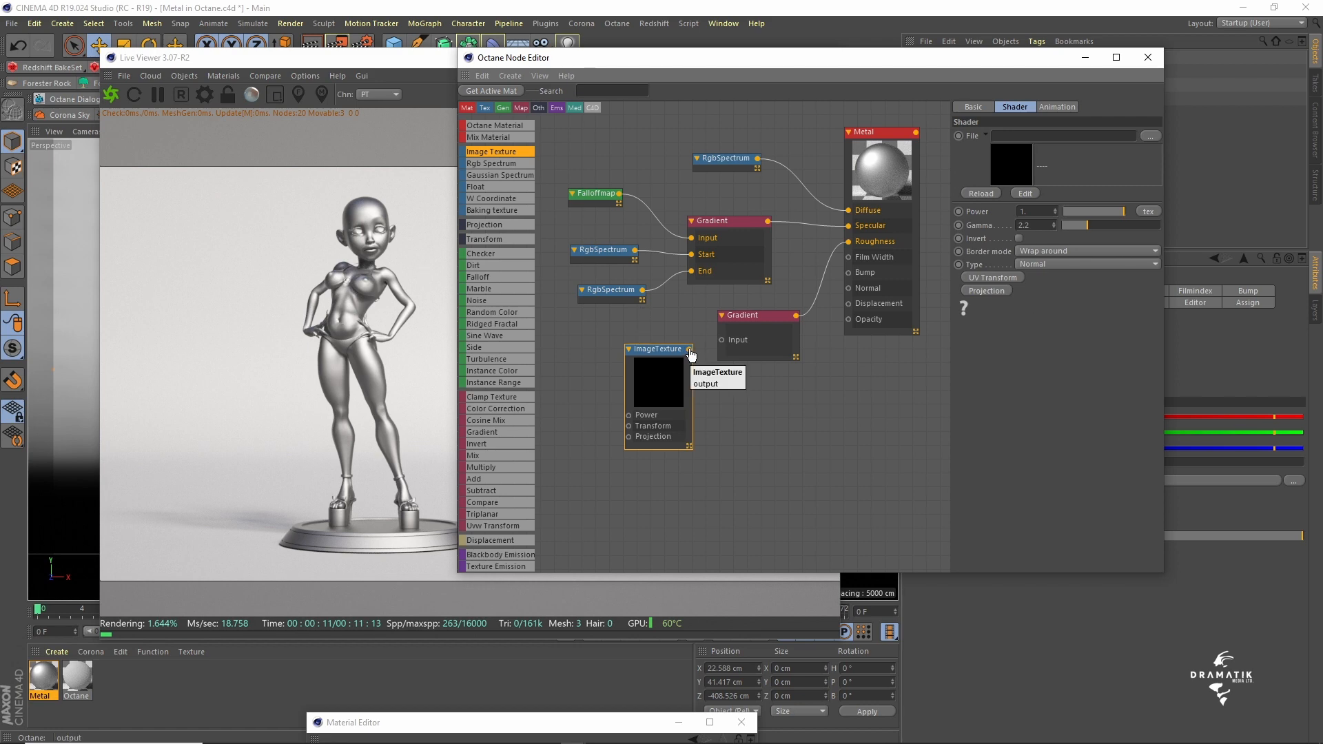
{"action": "left_click_drag", "start_coordinate": [690, 350], "coordinate": [721, 341]}
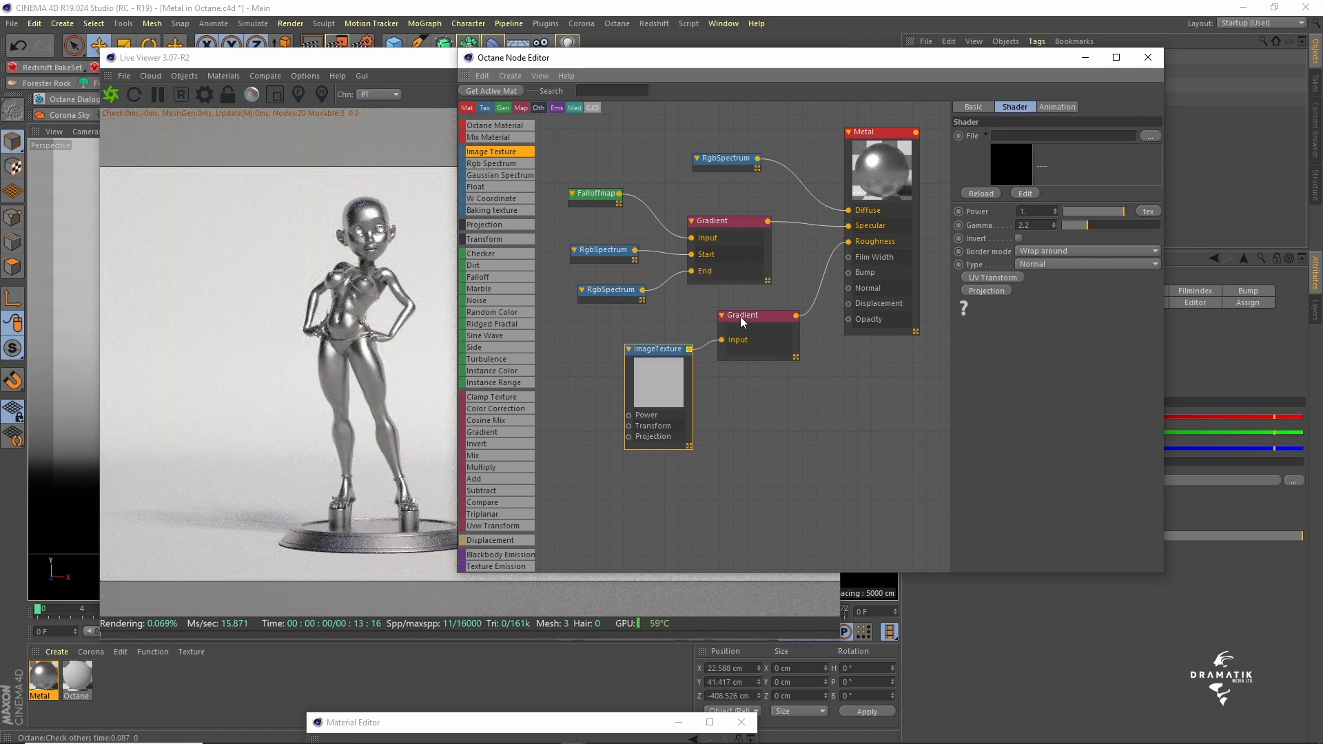
{"action": "left_click_drag", "start_coordinate": [645, 353], "coordinate": [647, 350]}
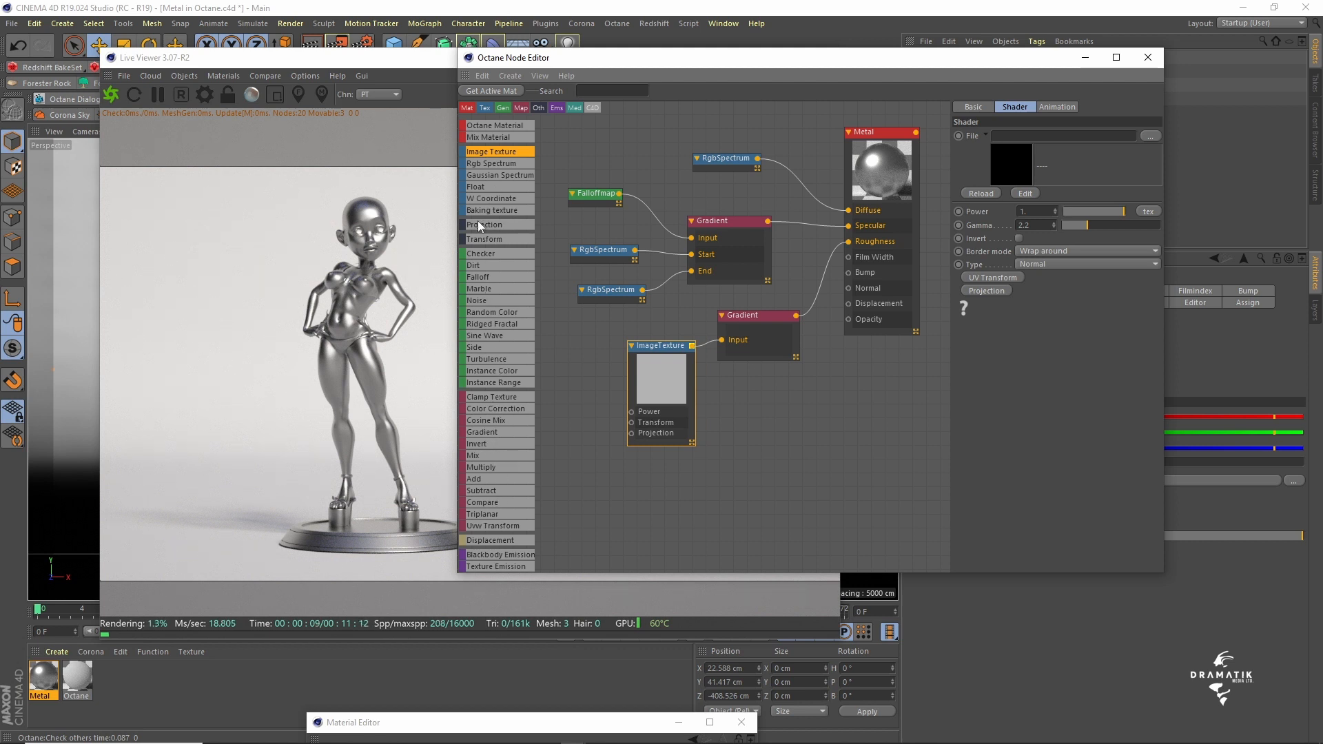
- Connect Transform and Texture Projection nodes to the Image Texture's matching inputs and arrange the three nodes neatly
{"action": "left_click_drag", "start_coordinate": [481, 227], "coordinate": [519, 230]}
{"action": "left_click_drag", "start_coordinate": [568, 432], "coordinate": [631, 434]}
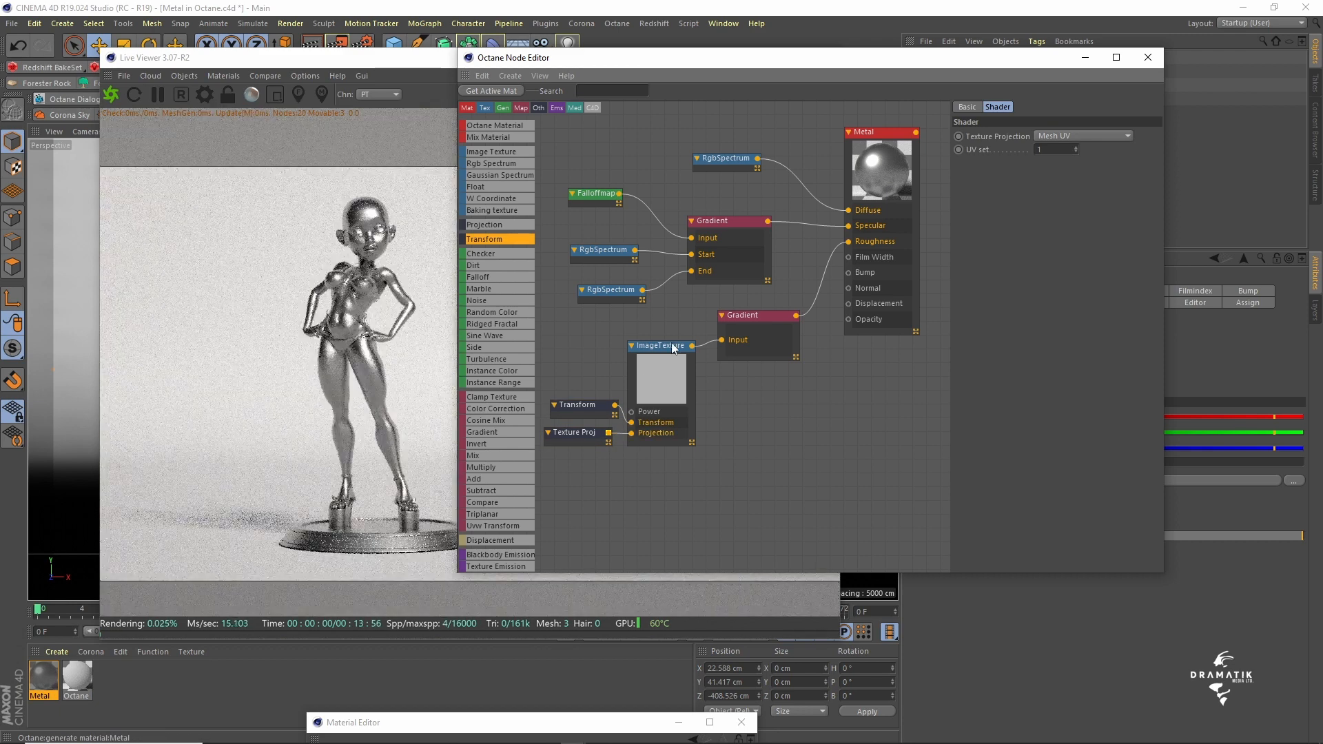
{"action": "mouse_move", "coordinate": [651, 348]}
{"action": "left_mouse_down"}
{"action": "mouse_move", "coordinate": [666, 328]}
{"action": "mouse_move", "coordinate": [654, 328]}
{"action": "left_mouse_up"}
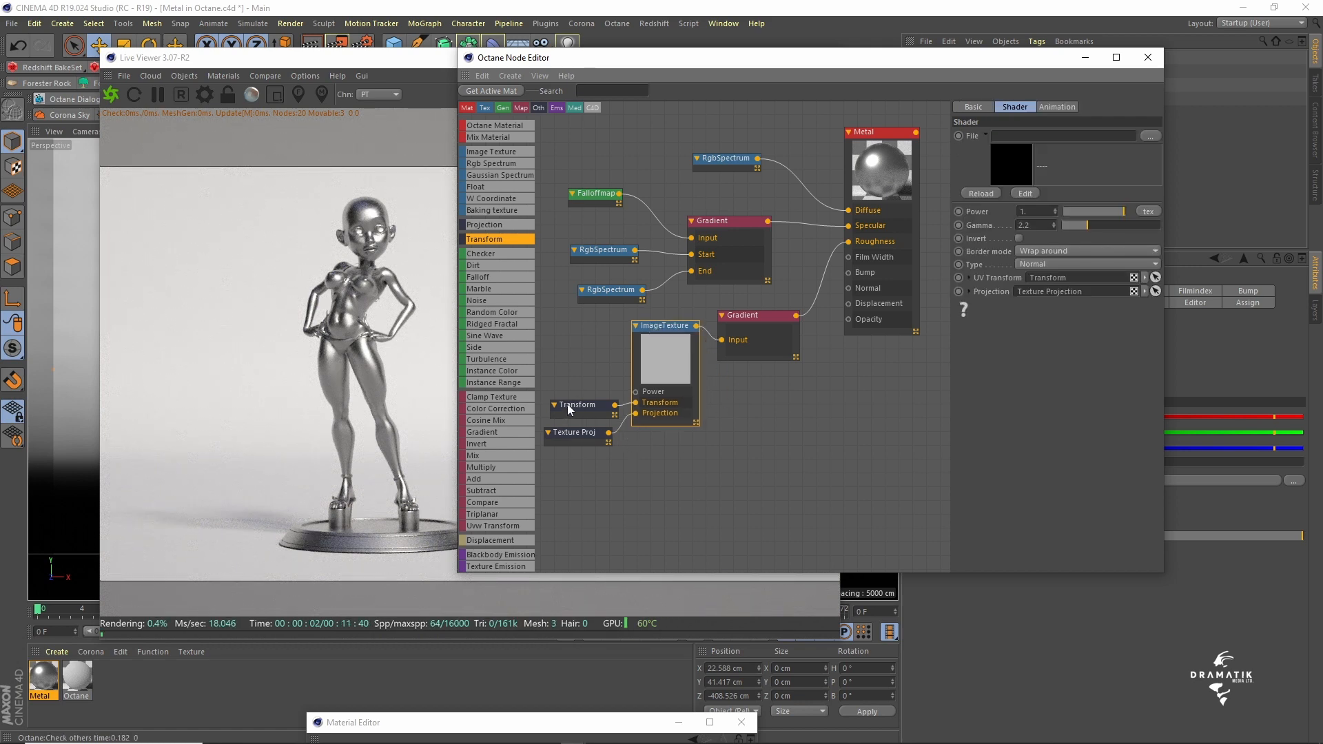
{"action": "left_click_drag", "start_coordinate": [577, 406], "coordinate": [569, 403]}
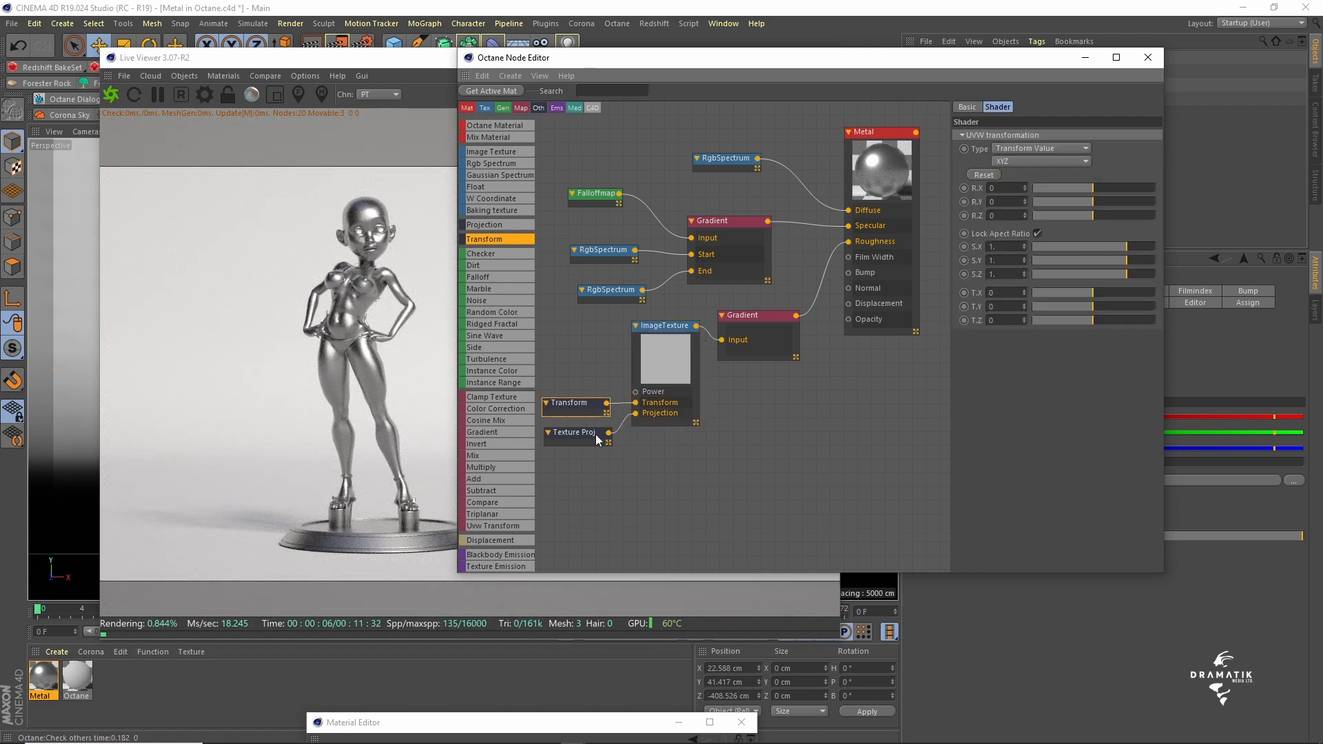
{"action": "left_click_drag", "start_coordinate": [569, 435], "coordinate": [565, 435]}
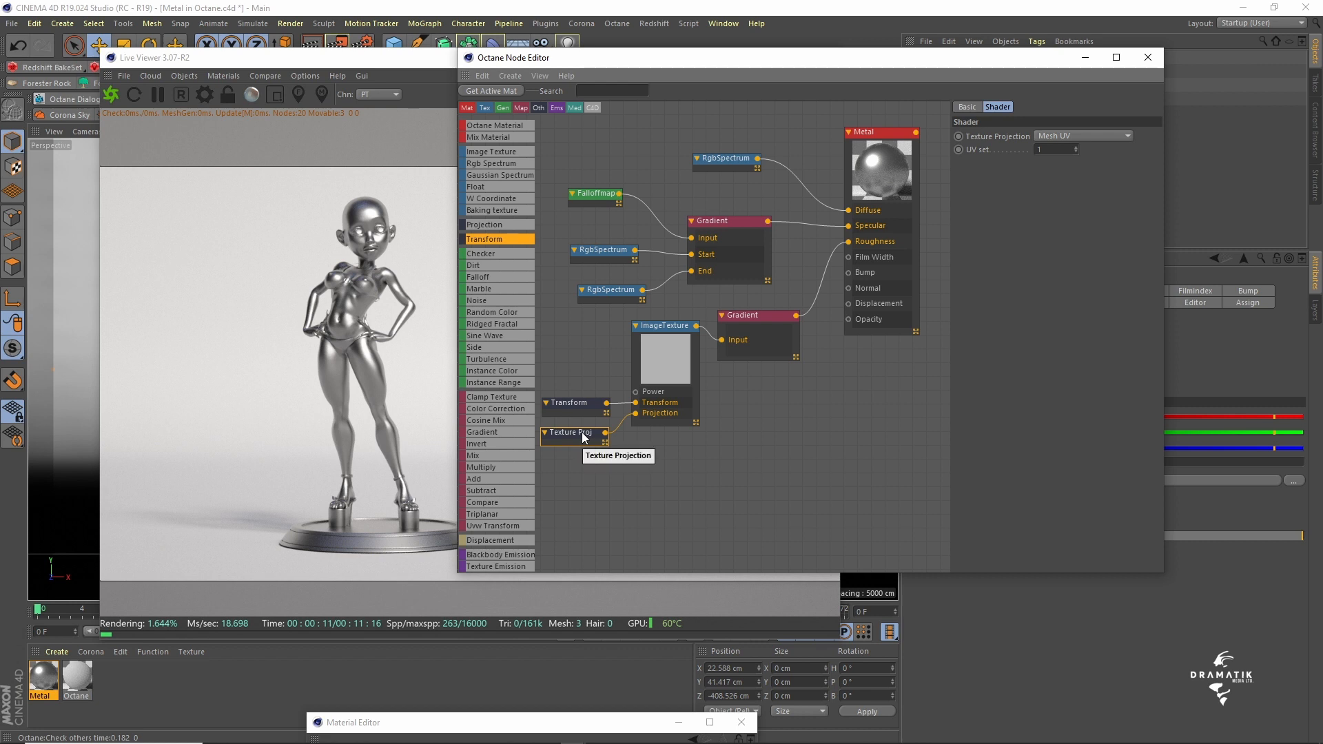
- Examine the projection types offered by the Texture Projection node, keeping Mesh UV
{"action": "left_click", "coordinate": [1072, 137]}
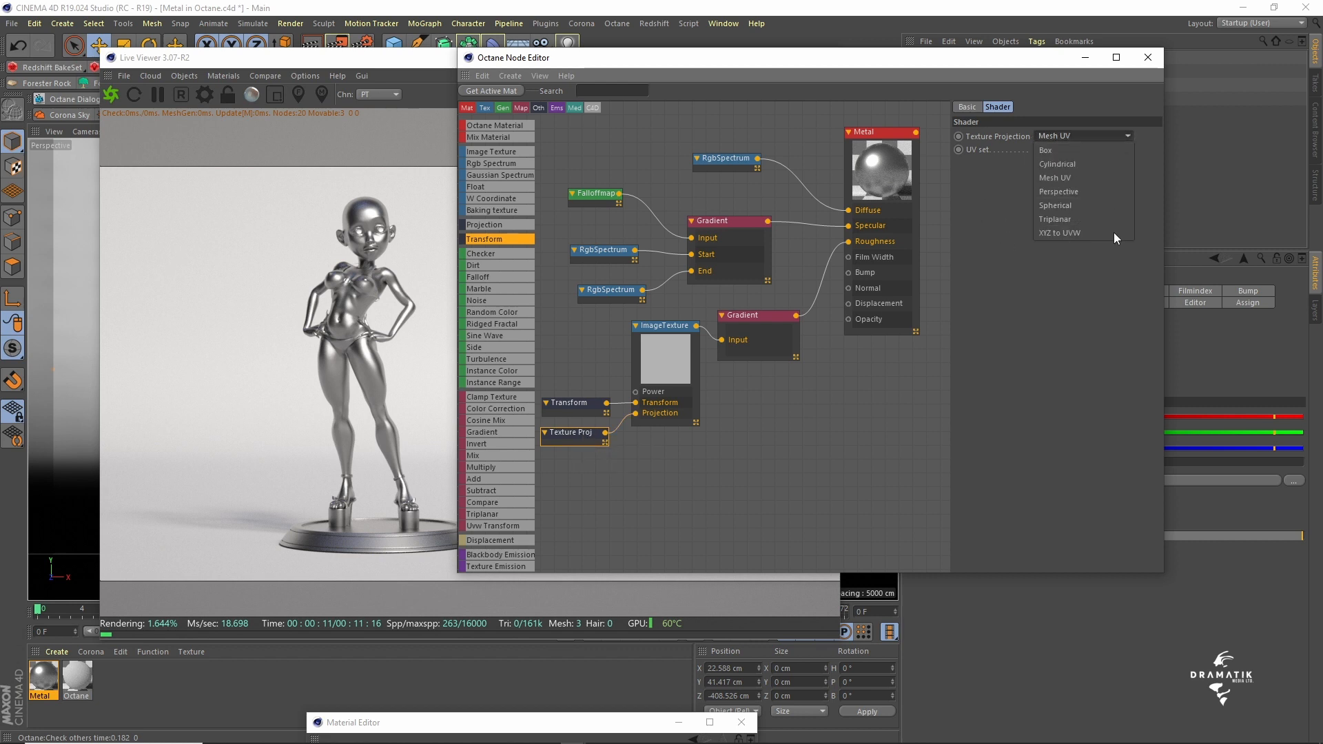
{"action": "left_click", "coordinate": [1060, 295]}
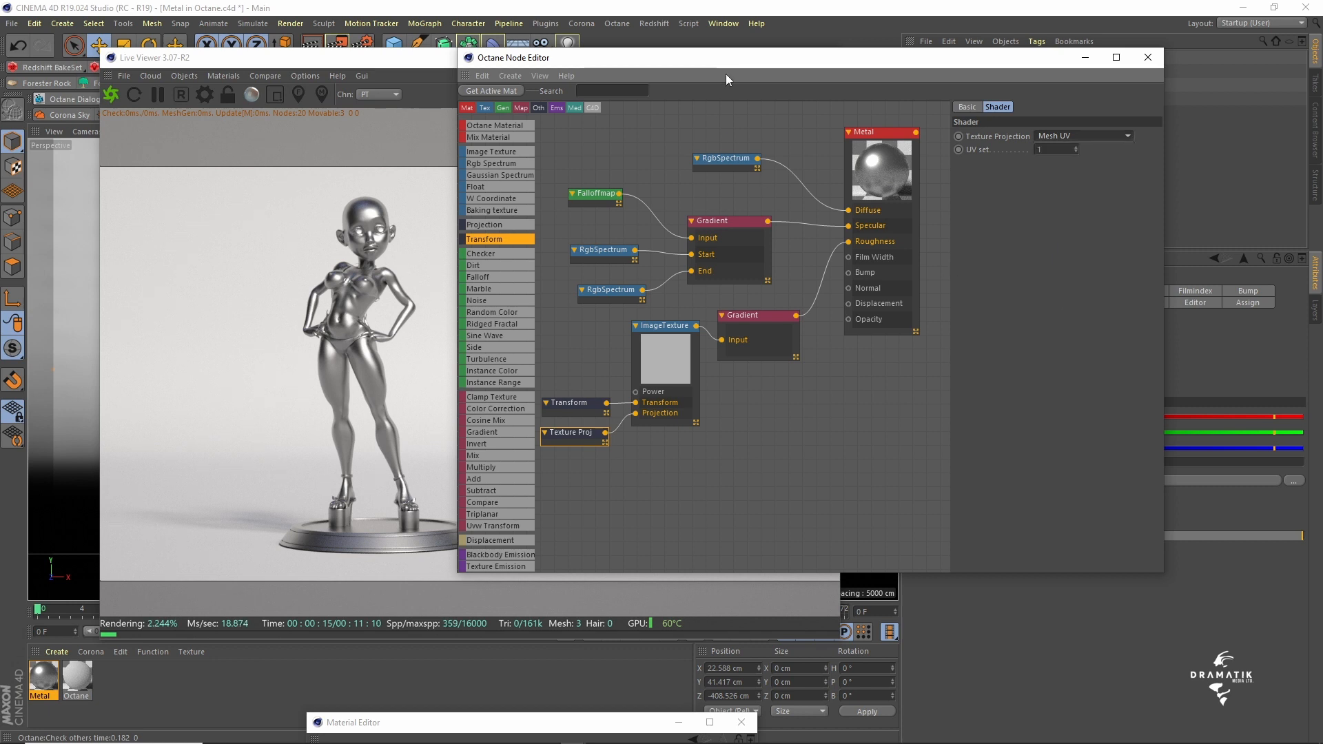
{"action": "left_click_drag", "start_coordinate": [716, 65], "coordinate": [767, 63]}
{"action": "left_click", "coordinate": [1101, 137]}
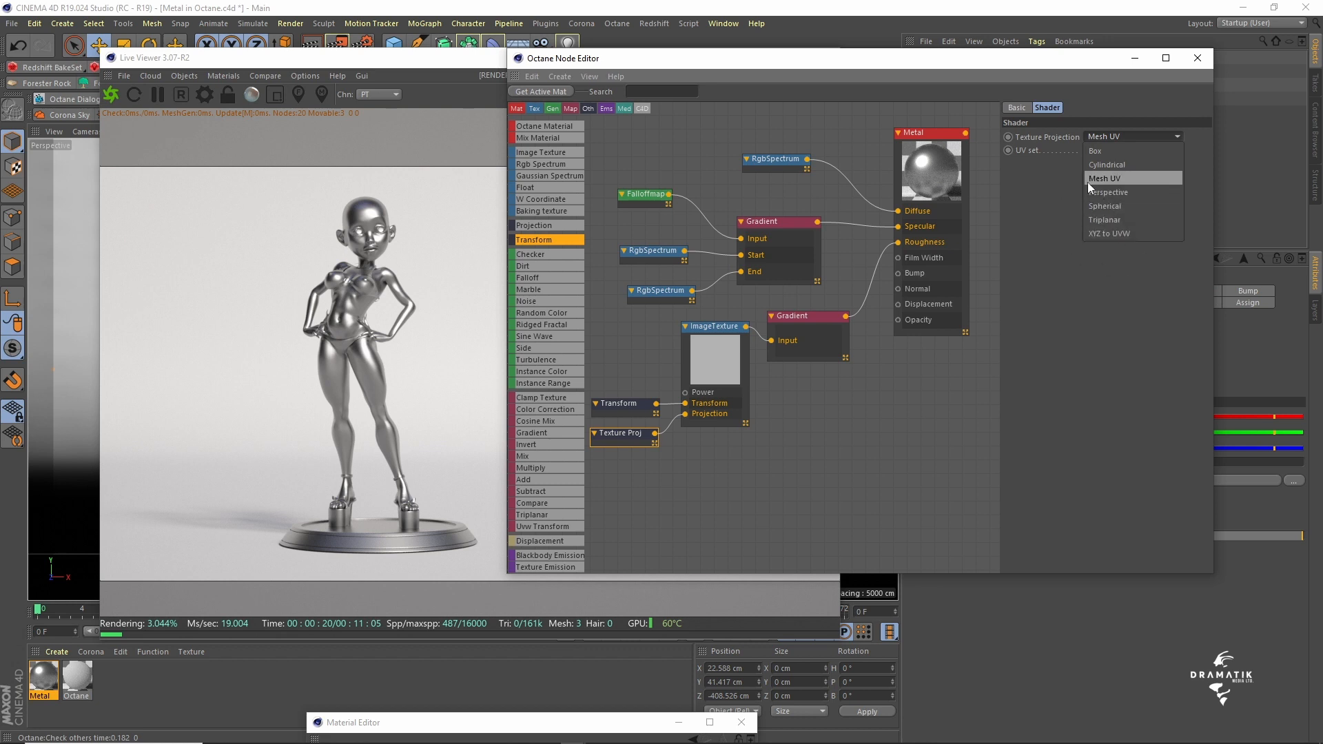
{"action": "left_click", "coordinate": [1102, 295]}
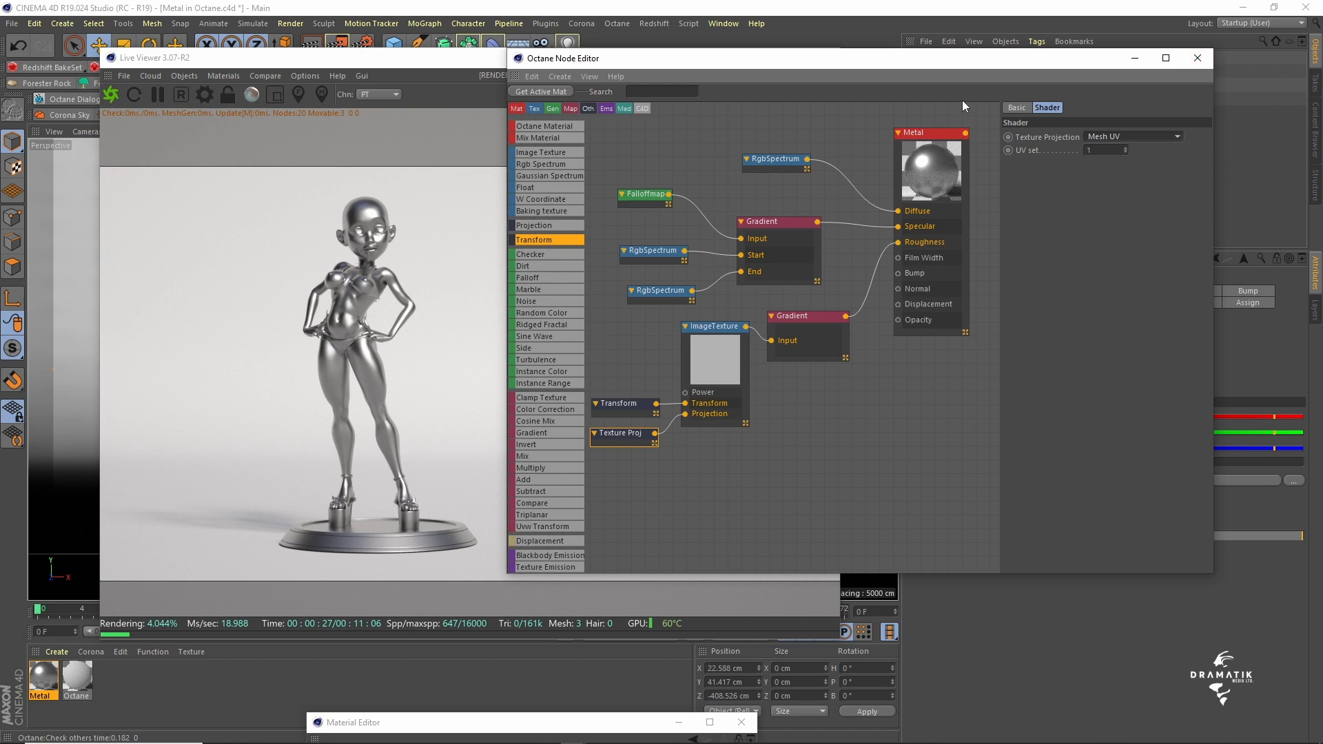
- Close the node editor and maximize the Live Viewer to show the metal figurine render
{"action": "left_click", "coordinate": [1198, 61]}
{"action": "left_click", "coordinate": [793, 57]}
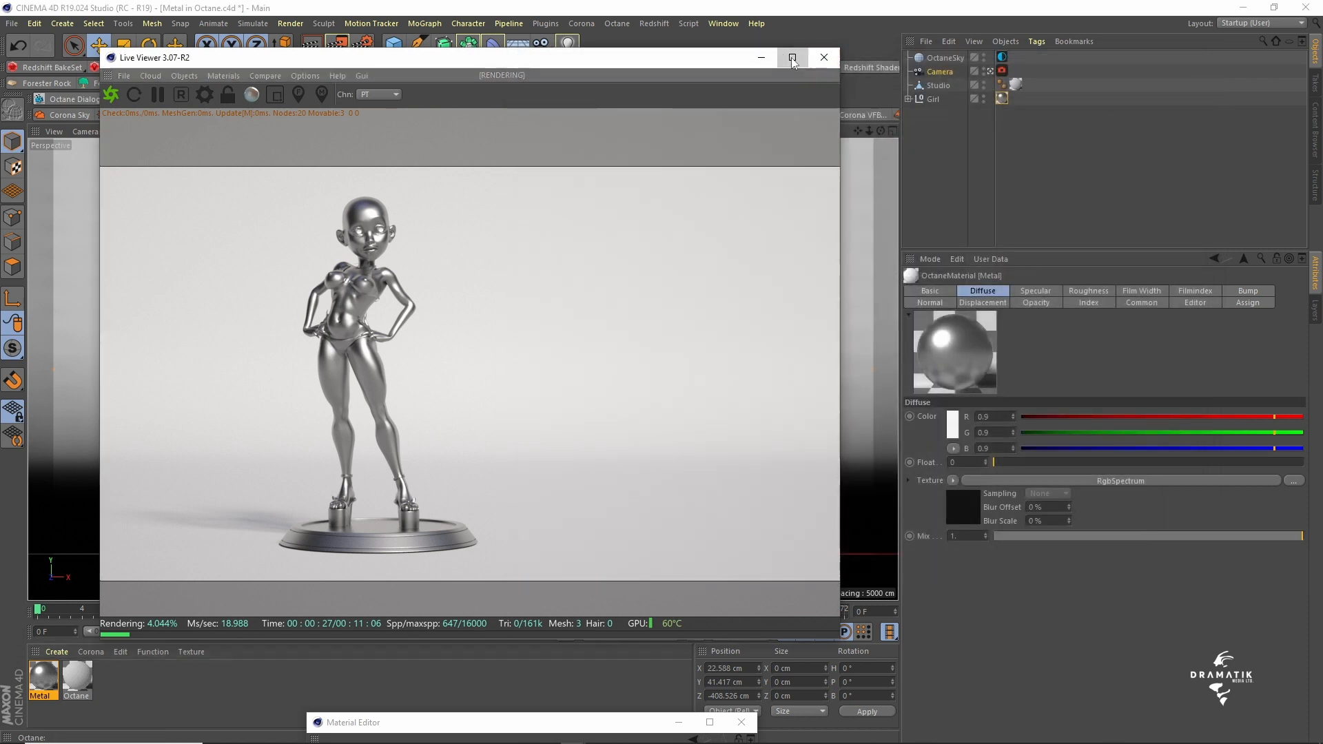